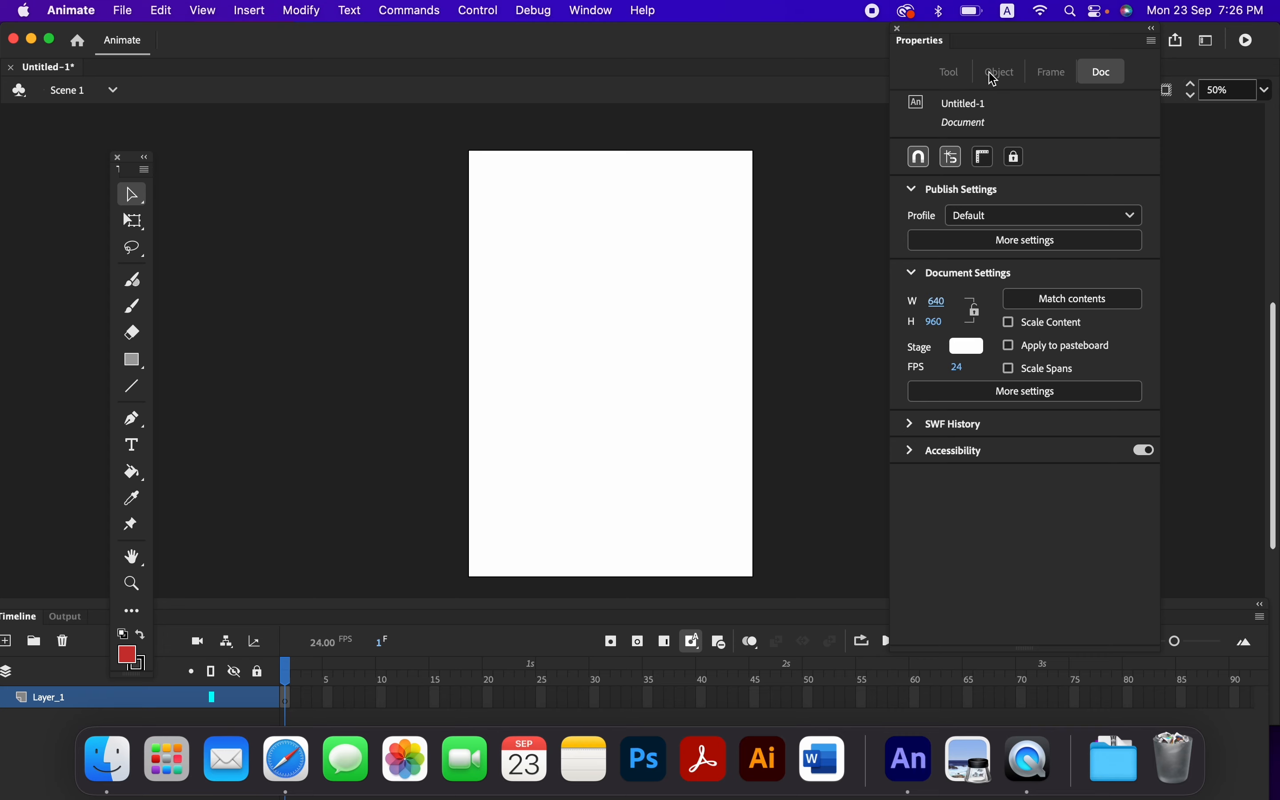
- Place the ui.jpg bitmap from the library on the stage and line up its middle phone screen with the stage's upper-left corner
{"action": "left_click", "coordinate": [595, 11]}
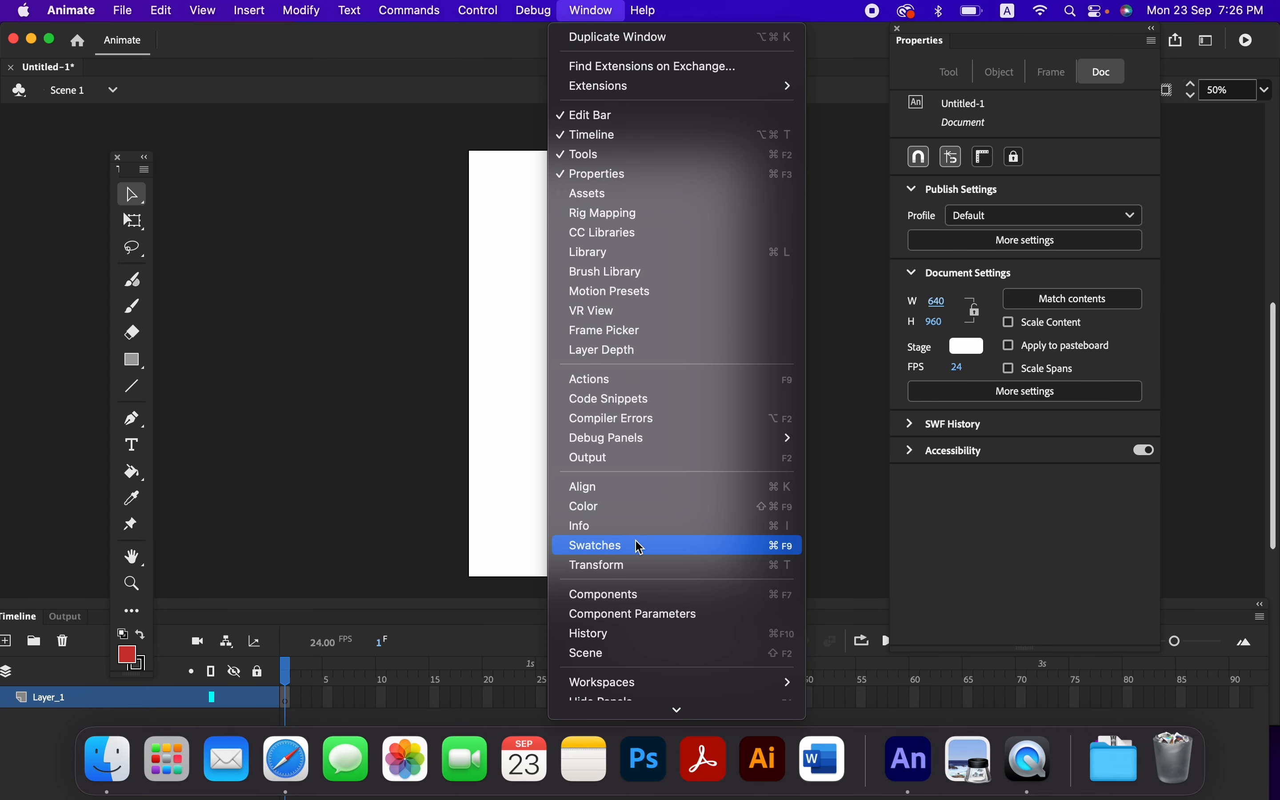
{"action": "left_click", "coordinate": [648, 257]}
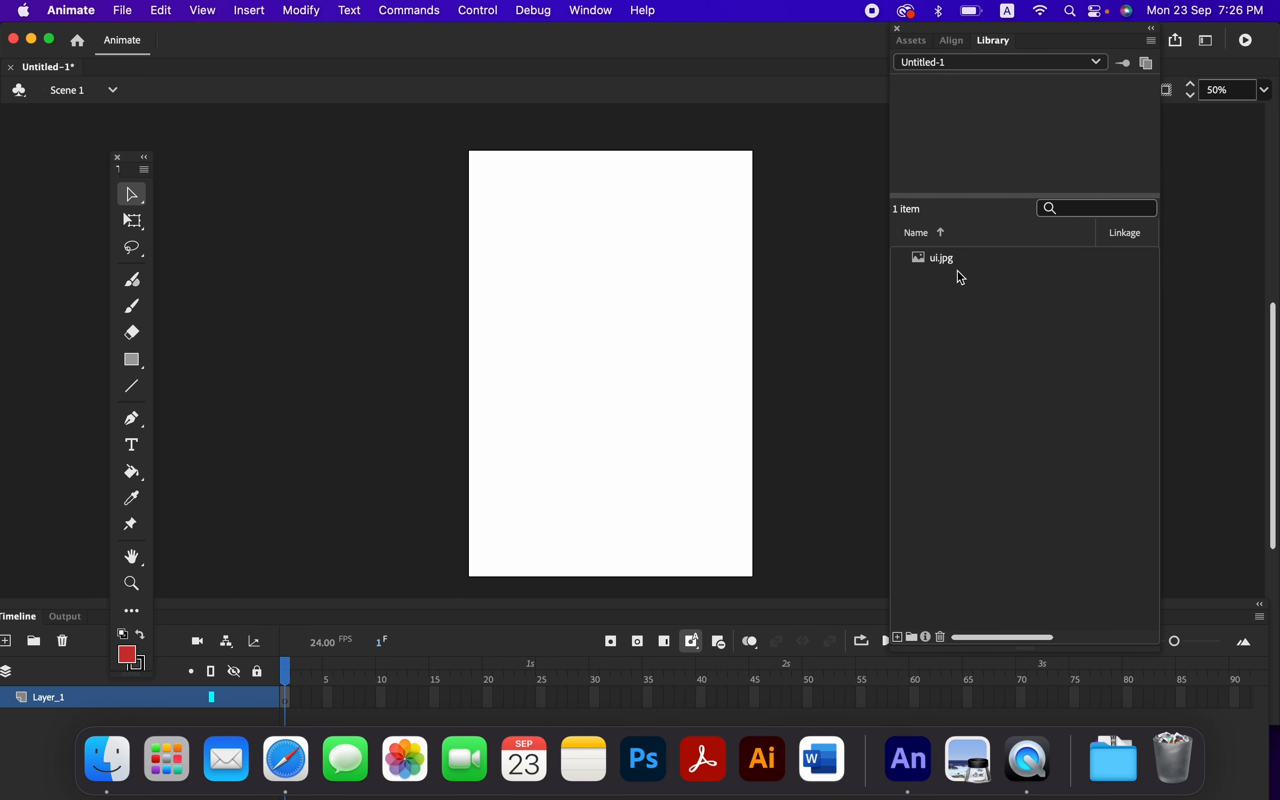
{"action": "left_click", "coordinate": [951, 262]}
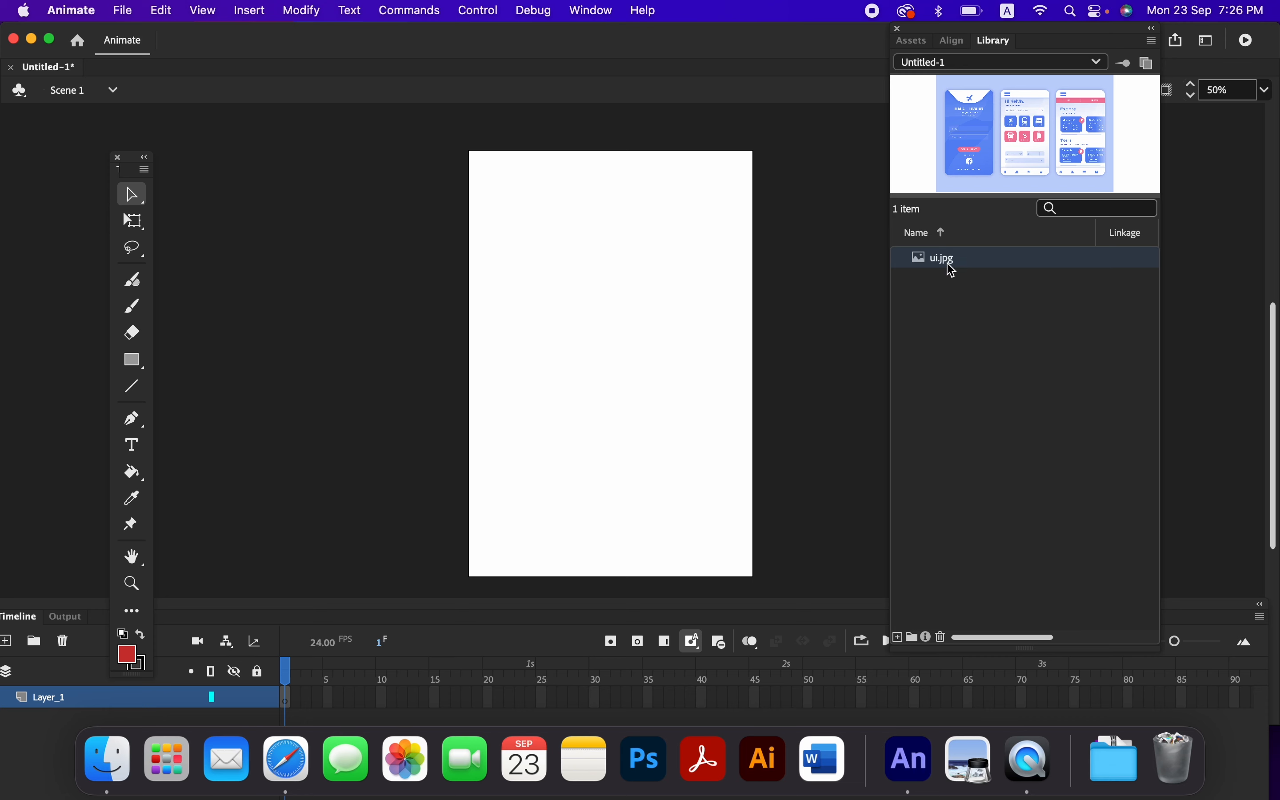
{"action": "left_click_drag", "start_coordinate": [943, 259], "coordinate": [600, 401]}
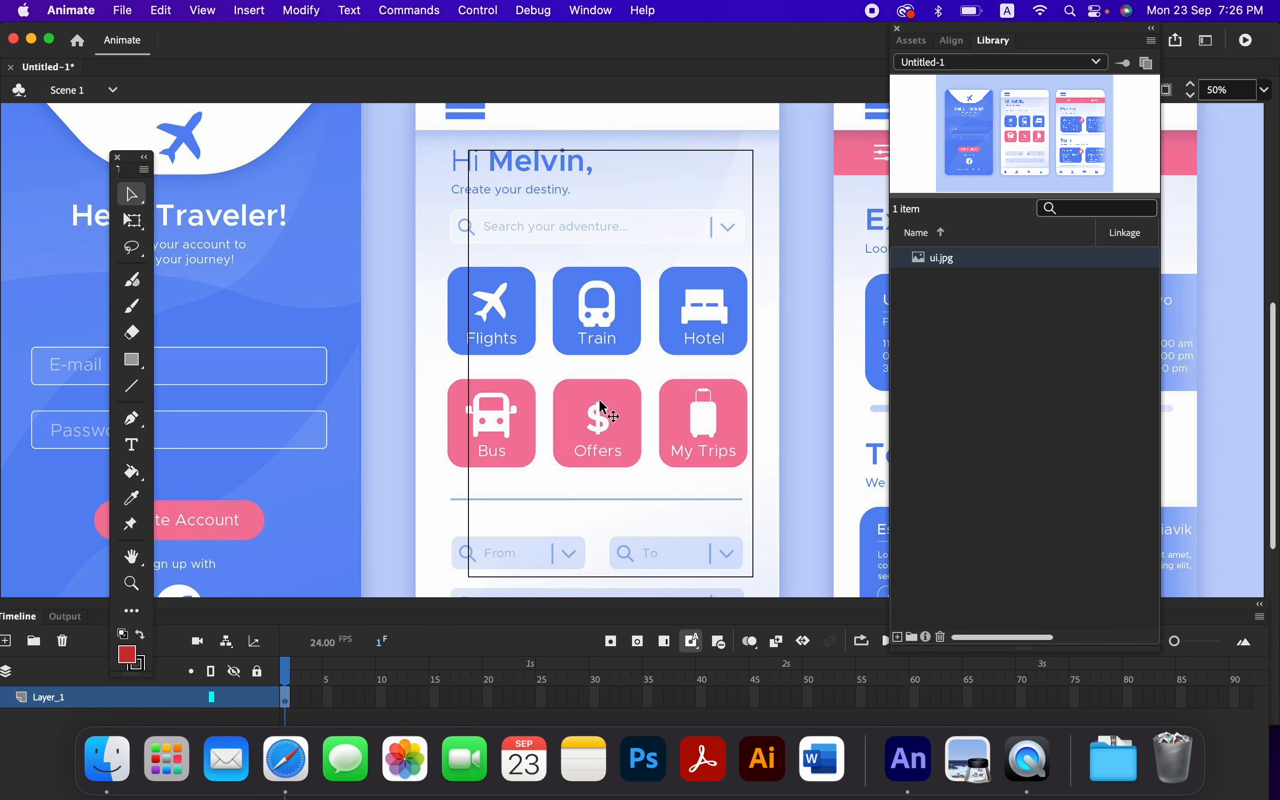
{"action": "left_click_drag", "start_coordinate": [385, 295], "coordinate": [440, 377]}
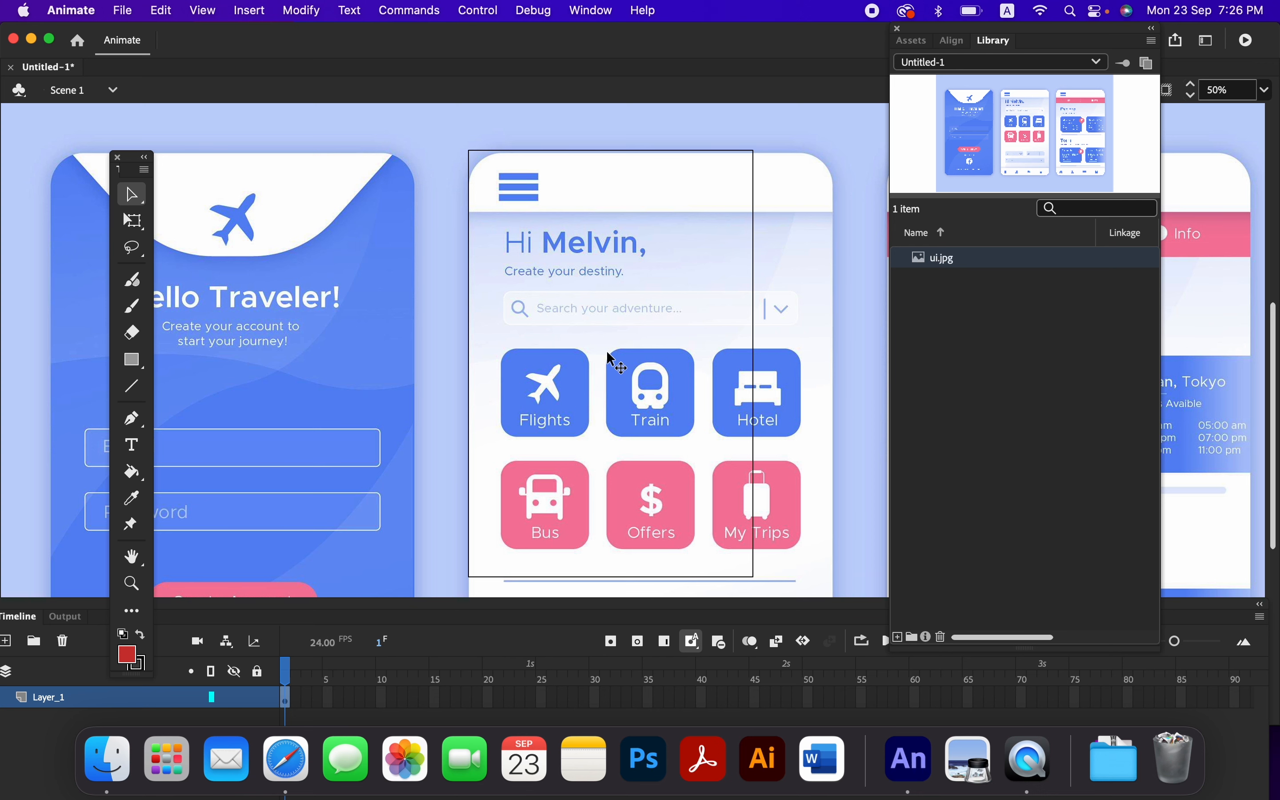
- Scale down the ui.jpg image with Free Transform and reposition it so the middle phone screen roughly fits the stage
{"action": "key", "text": "super+minus"}
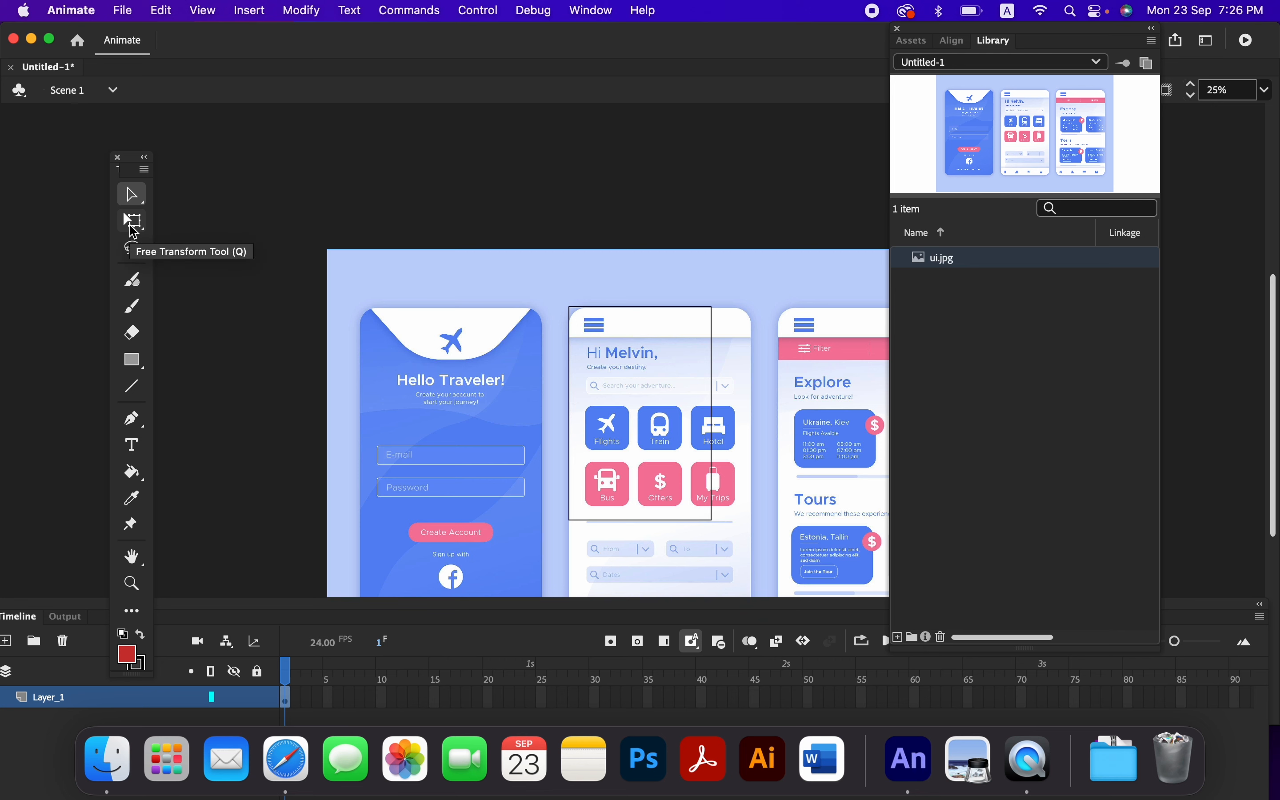
{"action": "left_click_drag", "start_coordinate": [543, 325], "coordinate": [487, 247]}
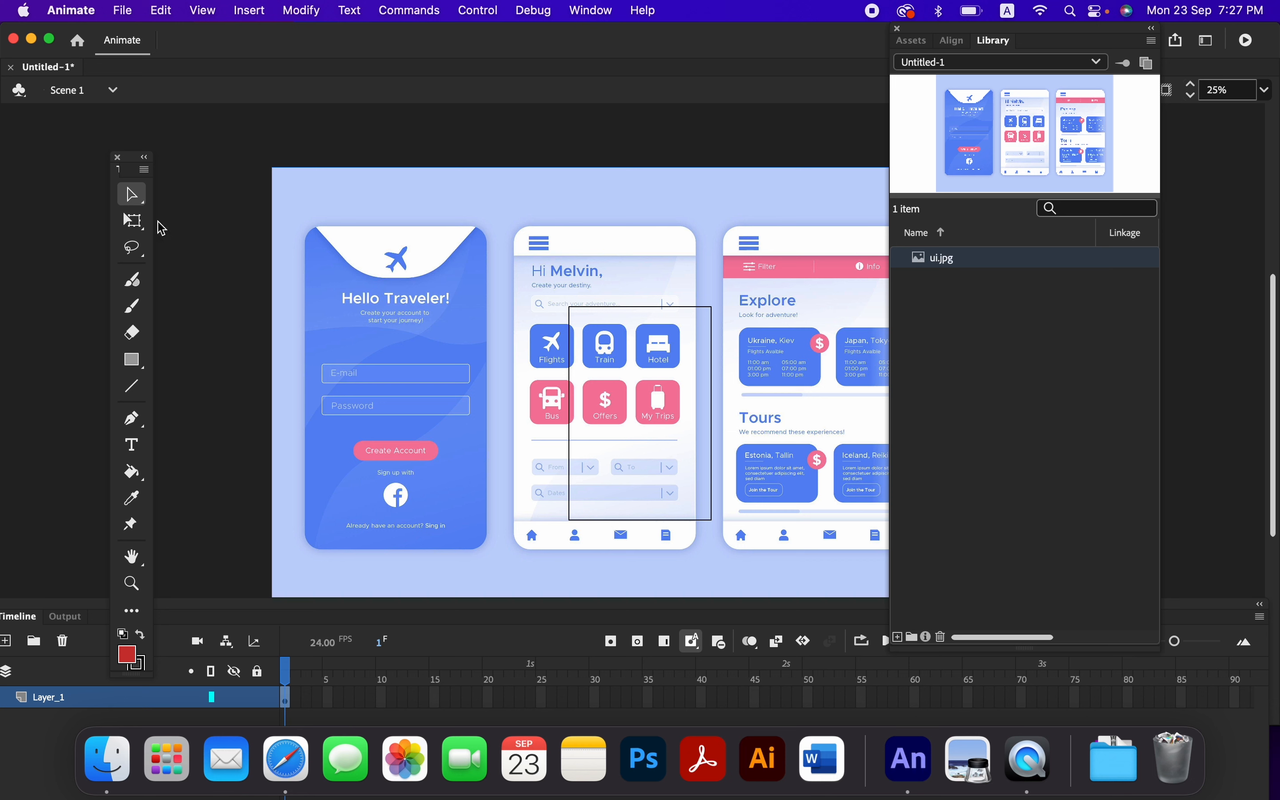
{"action": "left_click", "coordinate": [132, 223]}
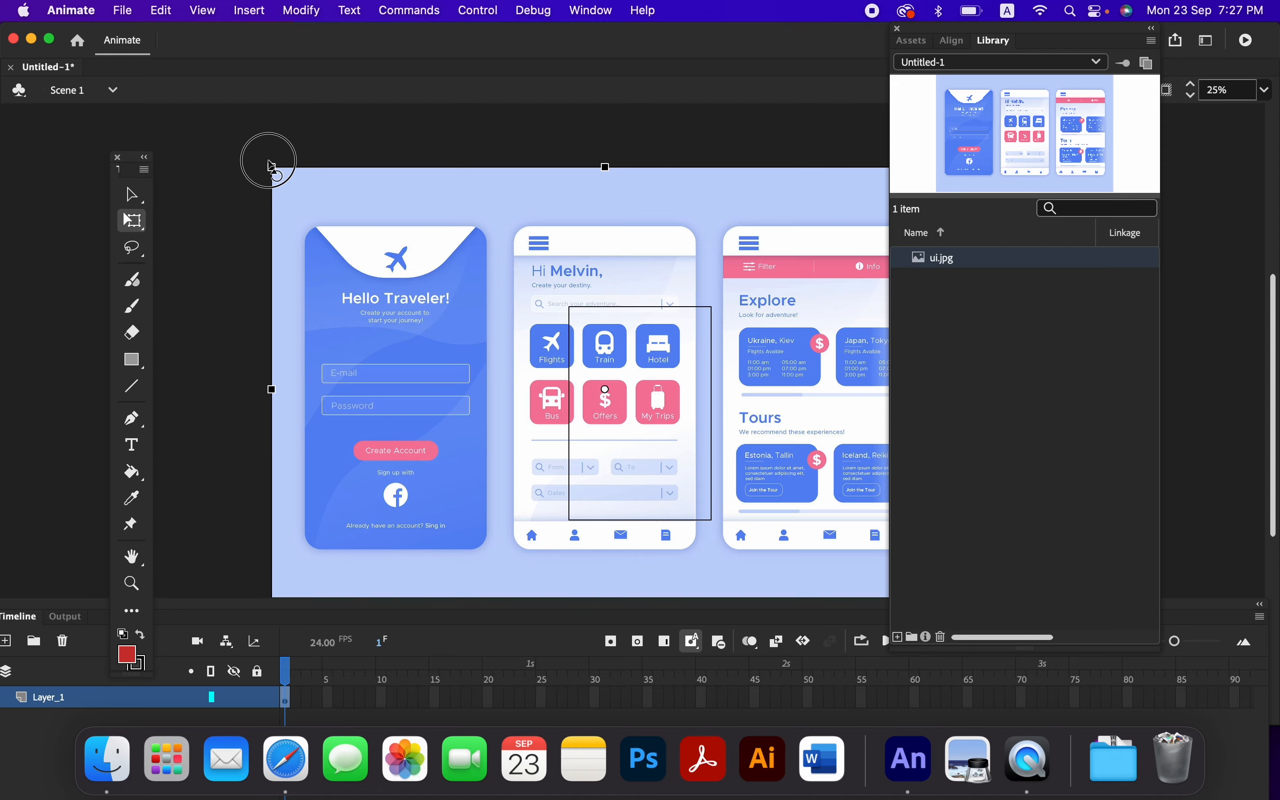
{"action": "left_click_drag", "start_coordinate": [270, 166], "coordinate": [395, 249]}
{"action": "left_click_drag", "start_coordinate": [487, 348], "coordinate": [521, 375]}
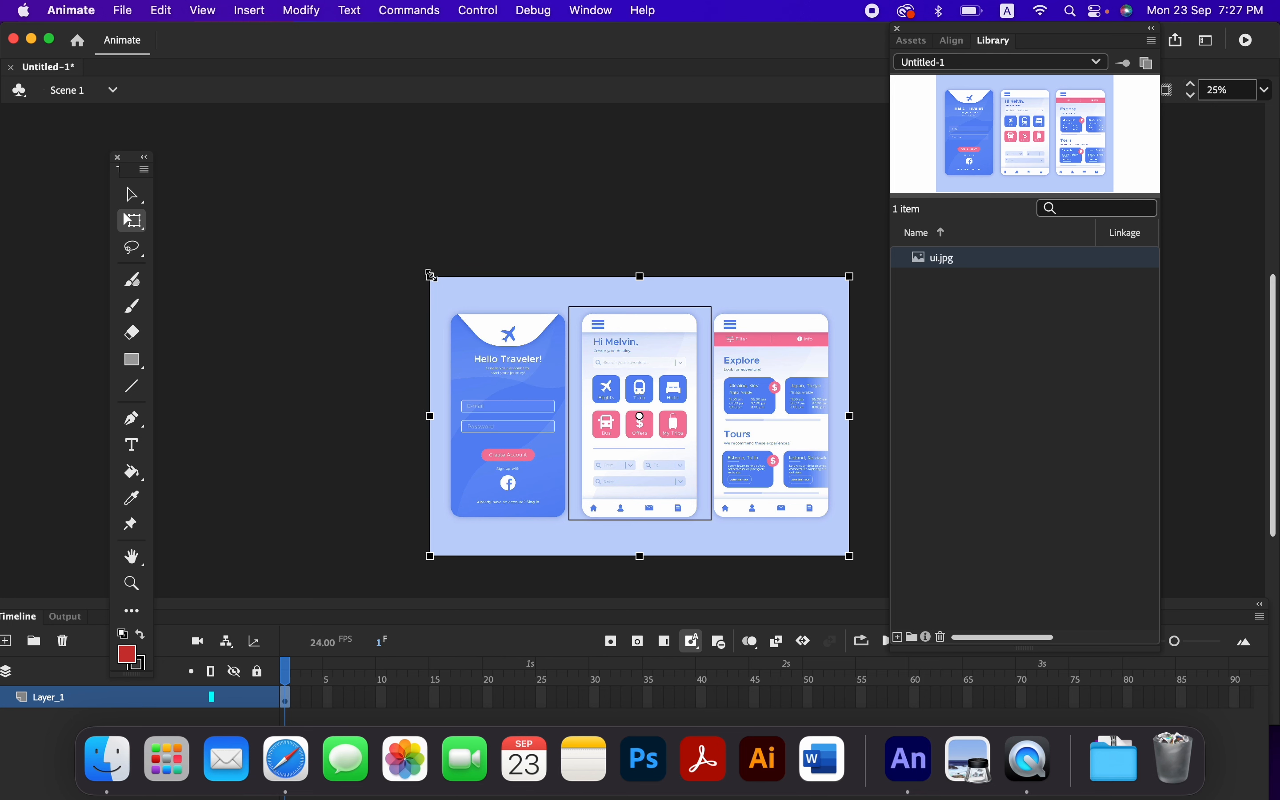
{"action": "left_click_drag", "start_coordinate": [428, 273], "coordinate": [412, 264]}
- Nudge the image slightly up and right to fit the middle phone screen within the stage outline
{"action": "key", "text": "Up"}
{"action": "key", "text": "Up"}
{"action": "key", "text": "Up"}
{"action": "key", "text": "Up"}
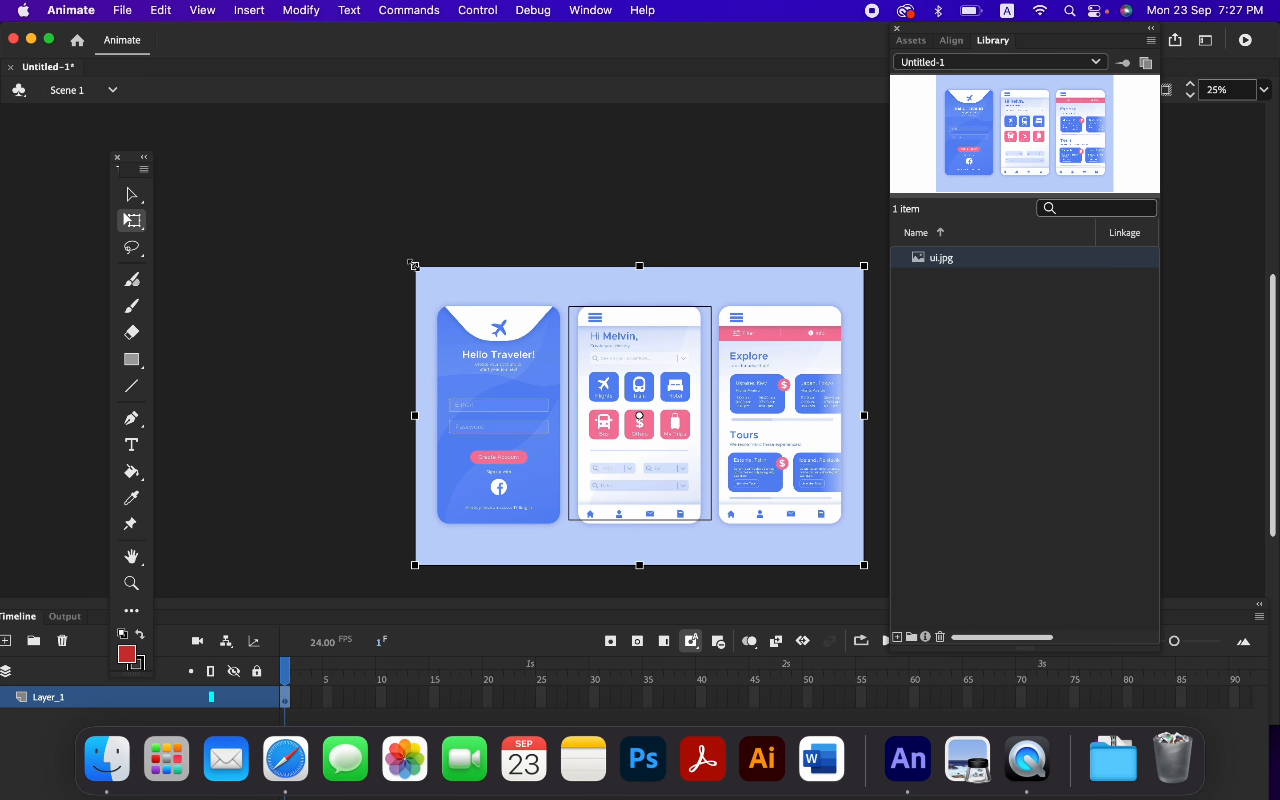
{"action": "key", "text": "Up"}
{"action": "key", "text": "Up"}
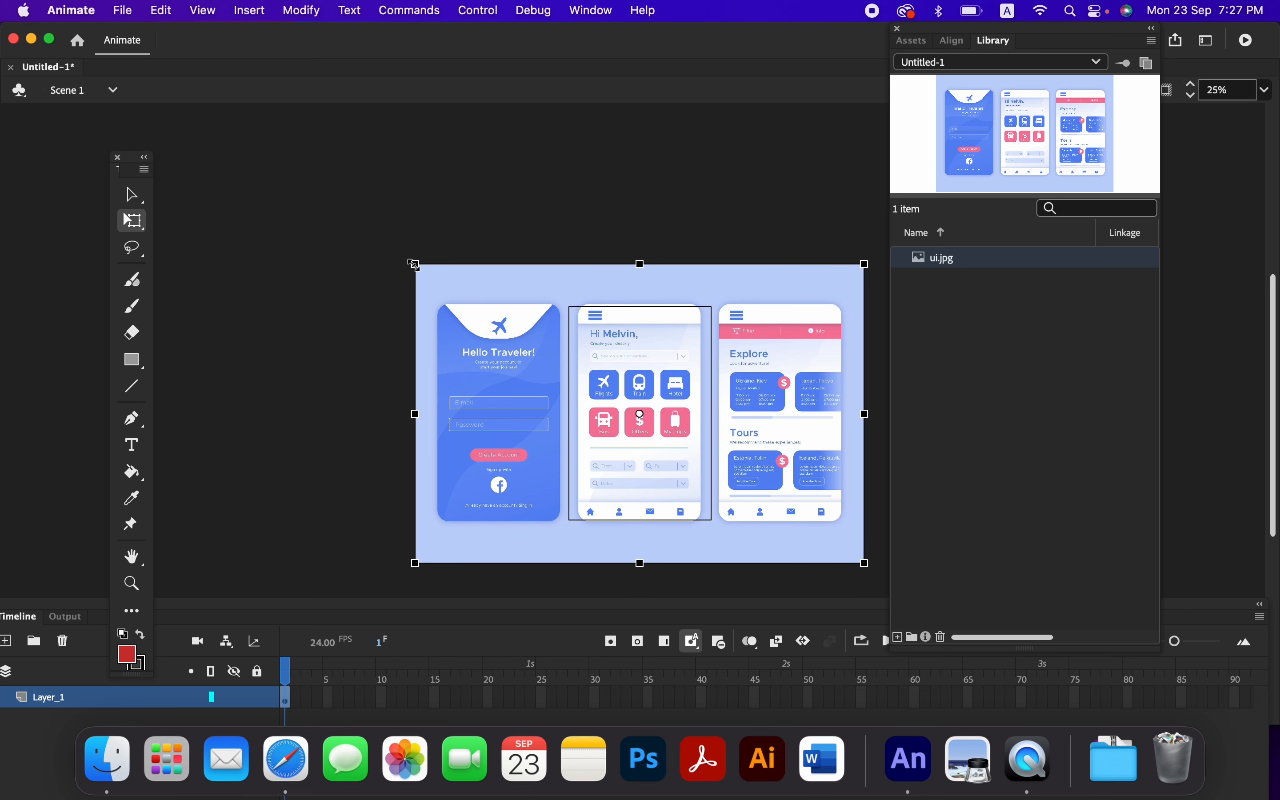
{"action": "key", "text": "Up"}
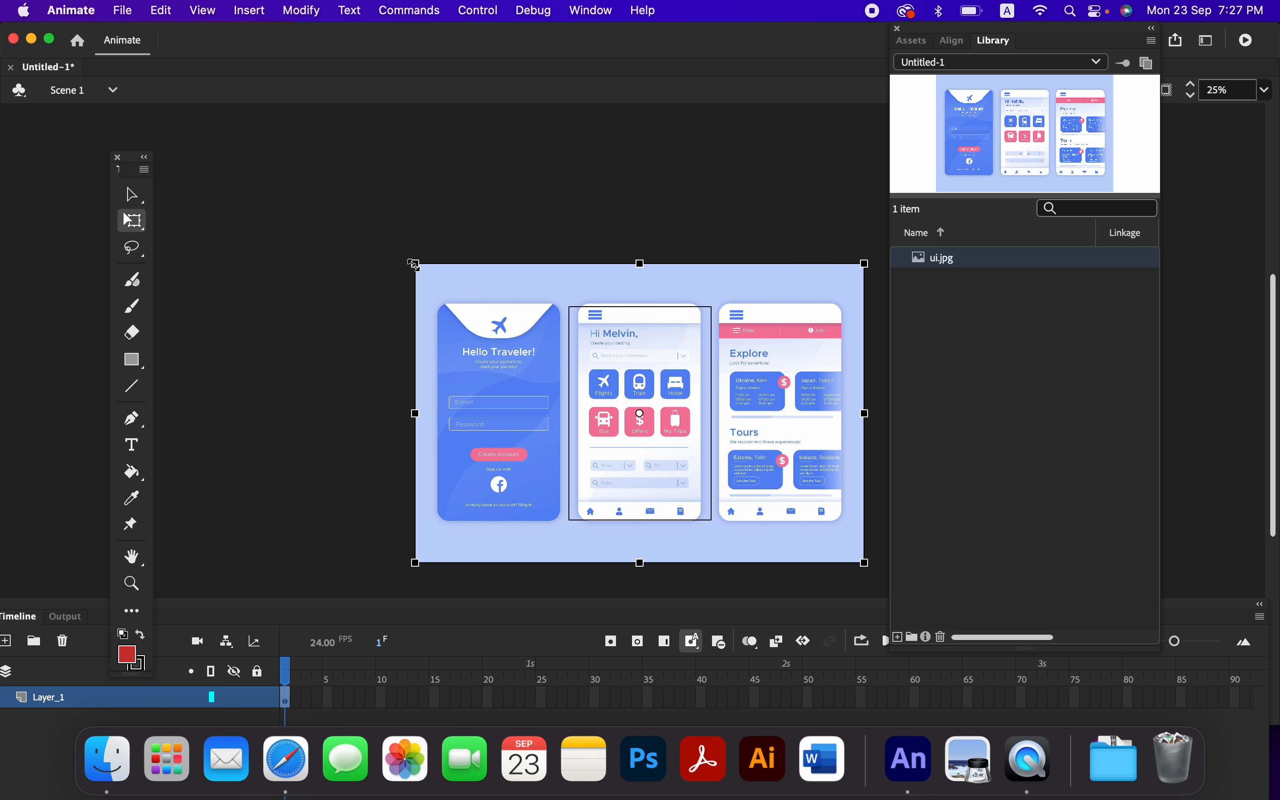
{"action": "key", "text": "Down"}
{"action": "key", "text": "Right"}
{"action": "key", "text": "Right"}
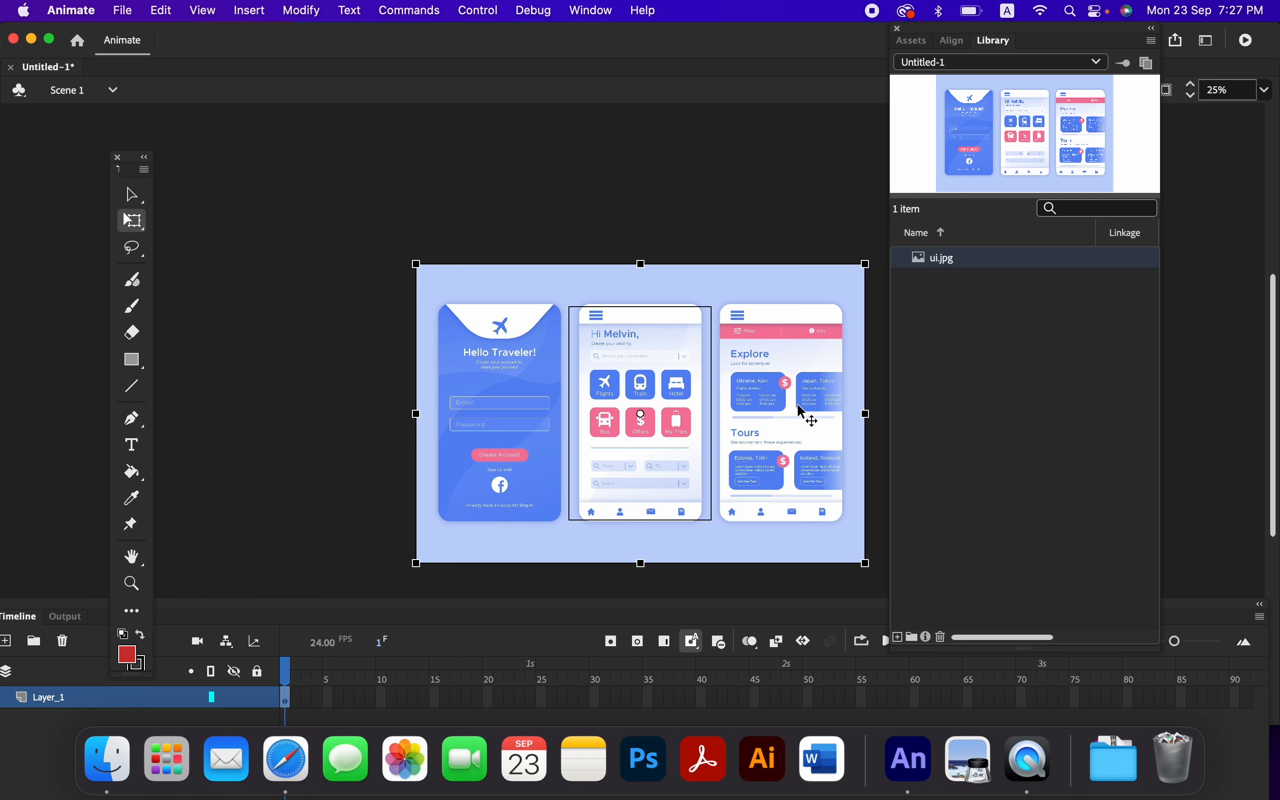
- Center the image horizontally and vertically relative to the stage with Align to stage enabled
{"action": "left_click", "coordinate": [590, 11]}
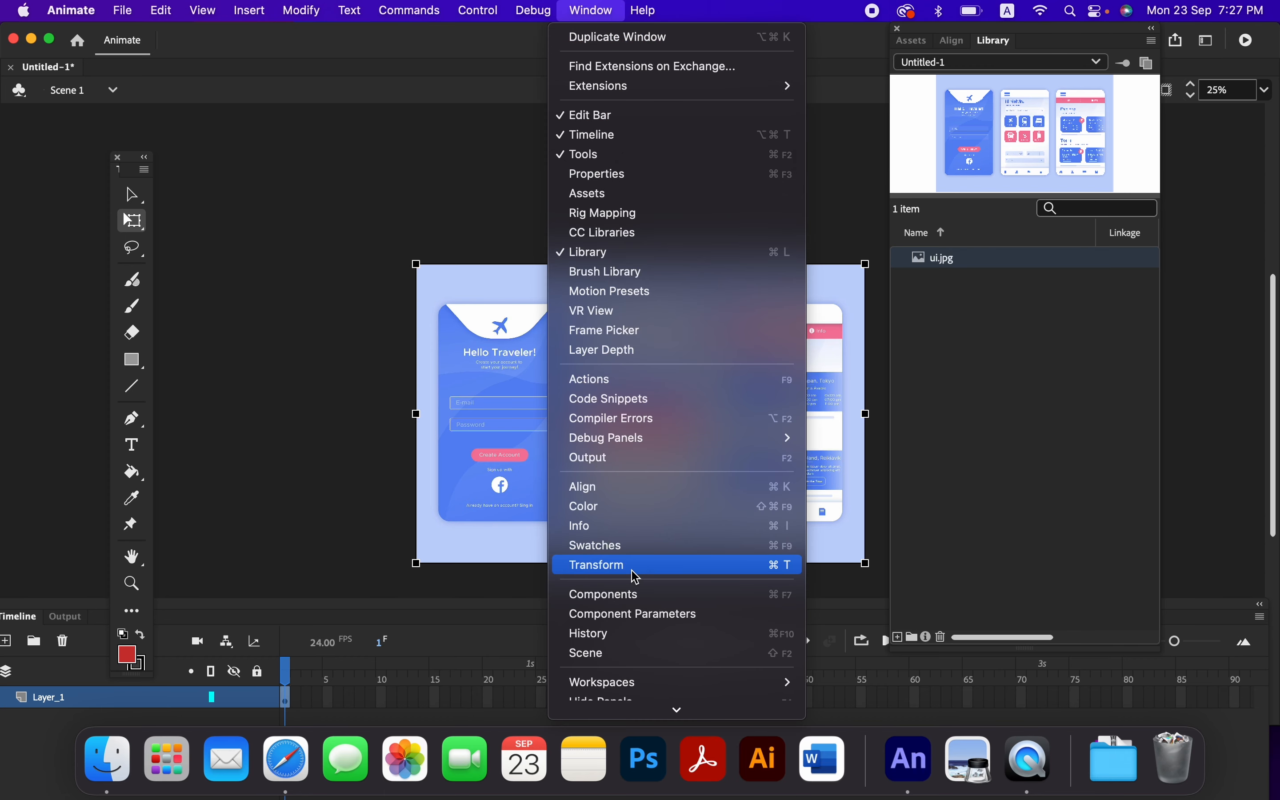
{"action": "left_click", "coordinate": [633, 488]}
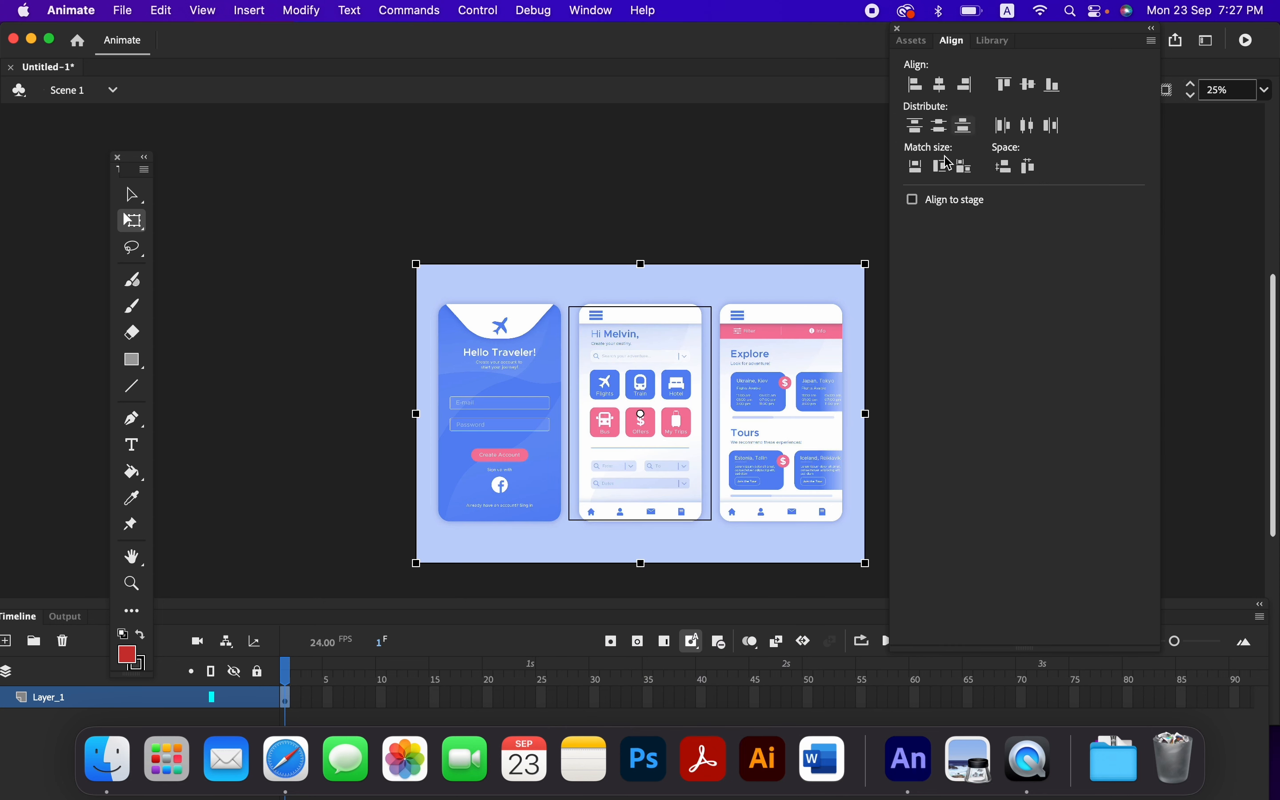
{"action": "left_click", "coordinate": [913, 200]}
{"action": "left_click", "coordinate": [940, 87]}
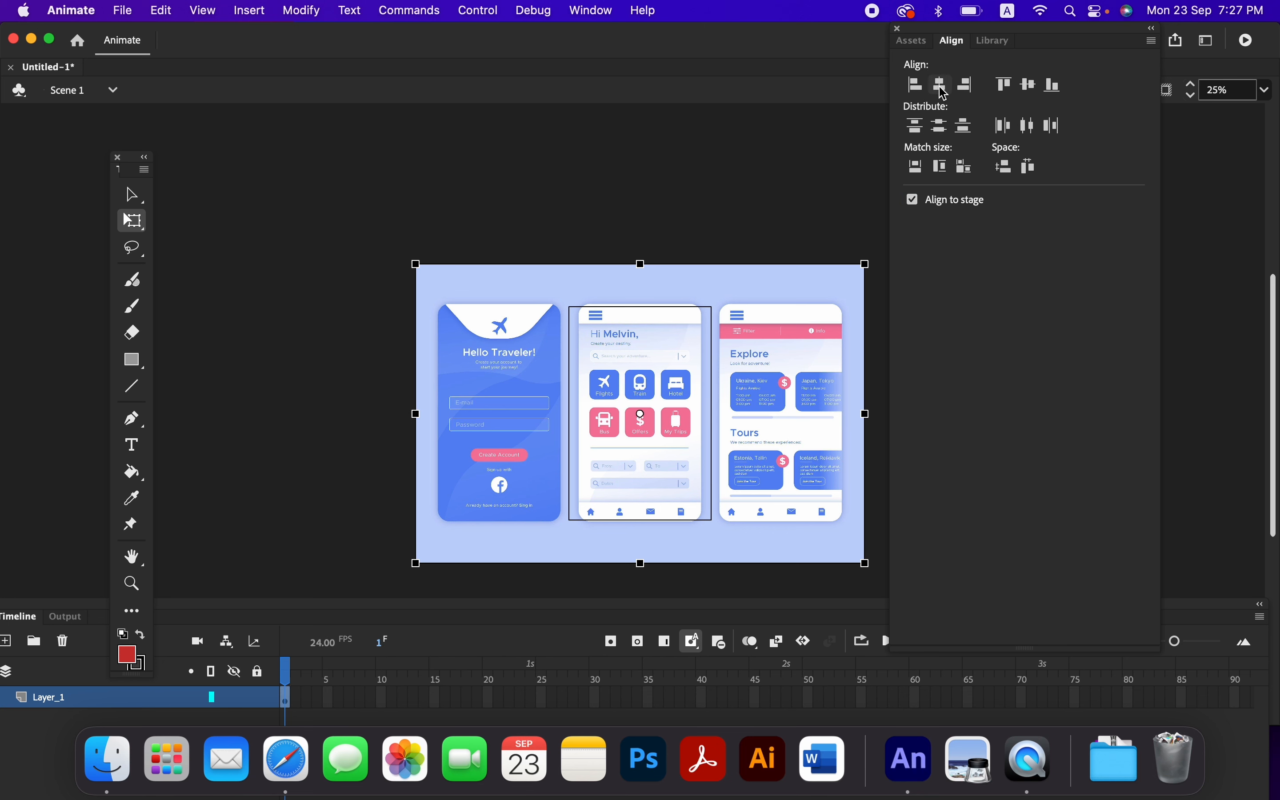
{"action": "left_click", "coordinate": [1027, 90]}
{"action": "left_click", "coordinate": [1203, 338]}
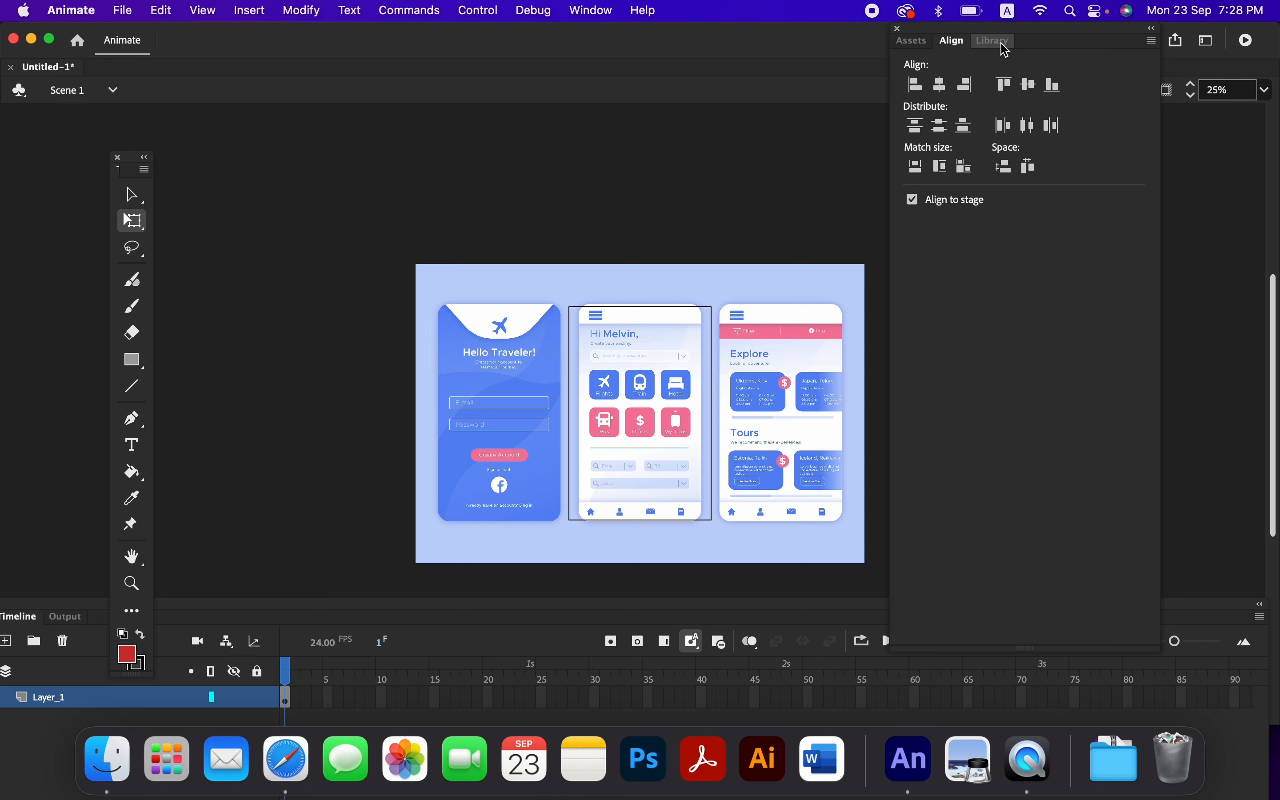
- Lock the image's layer and rename it "background"
{"action": "mouse_move", "coordinate": [257, 698]}
{"action": "left_click", "coordinate": [50, 701]}
{"action": "double_click", "coordinate": [51, 701]}
{"action": "type", "text": "background"}
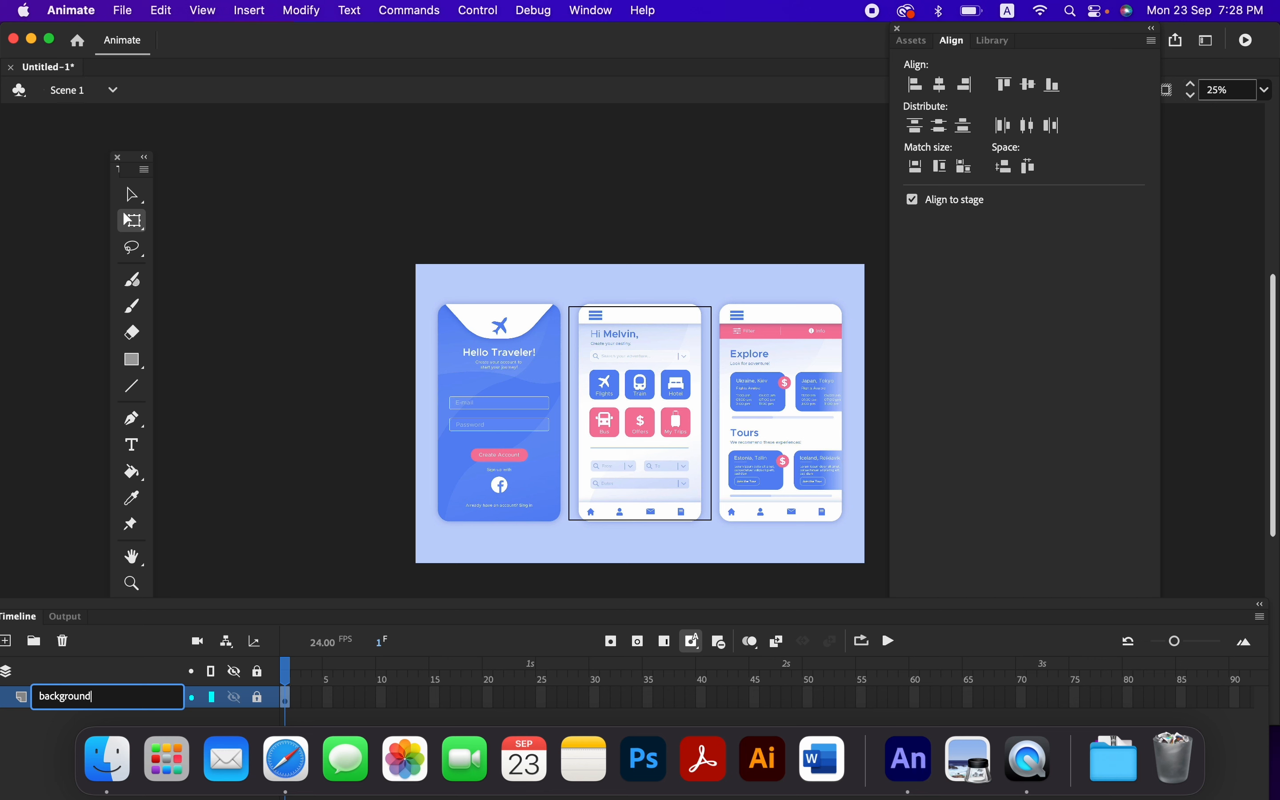
{"action": "key", "text": "Return"}
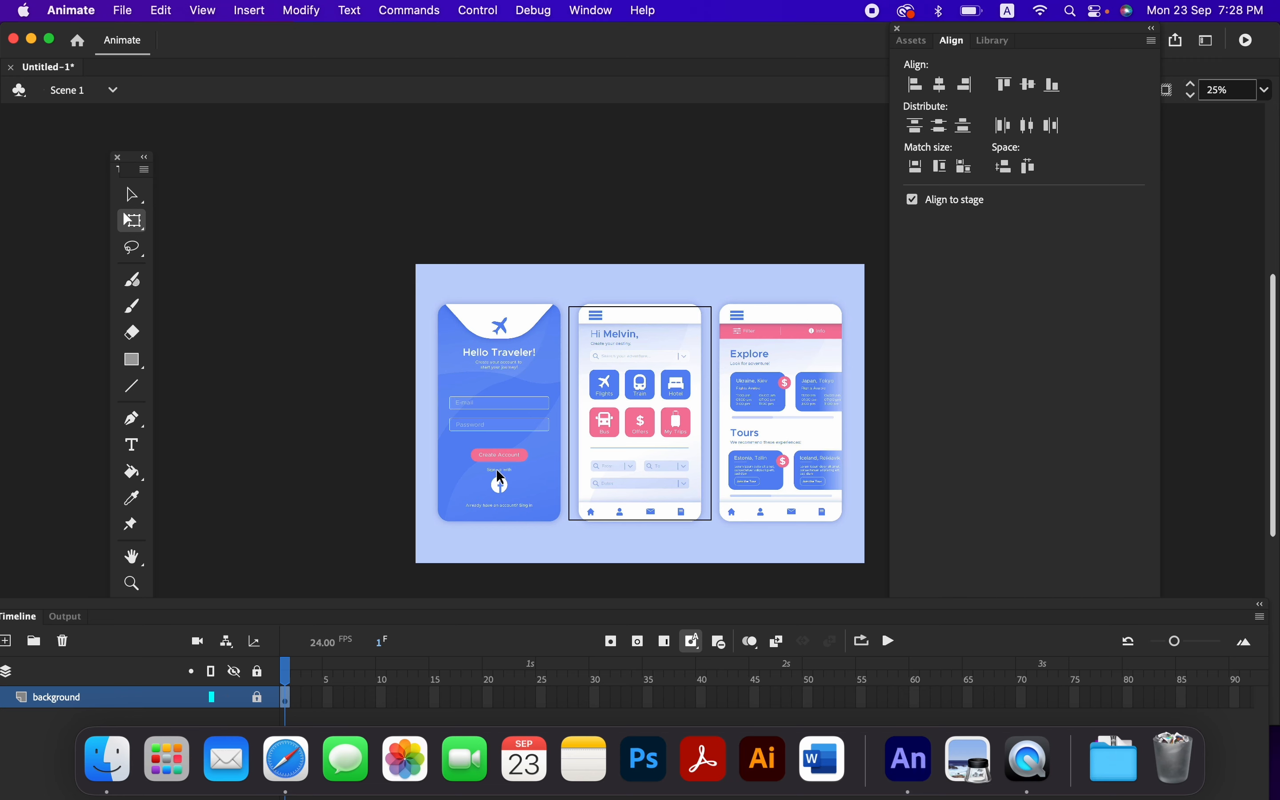
- Set the background layer's visibility to 22% opacity in its layer properties
{"action": "key", "text": "super+equal"}
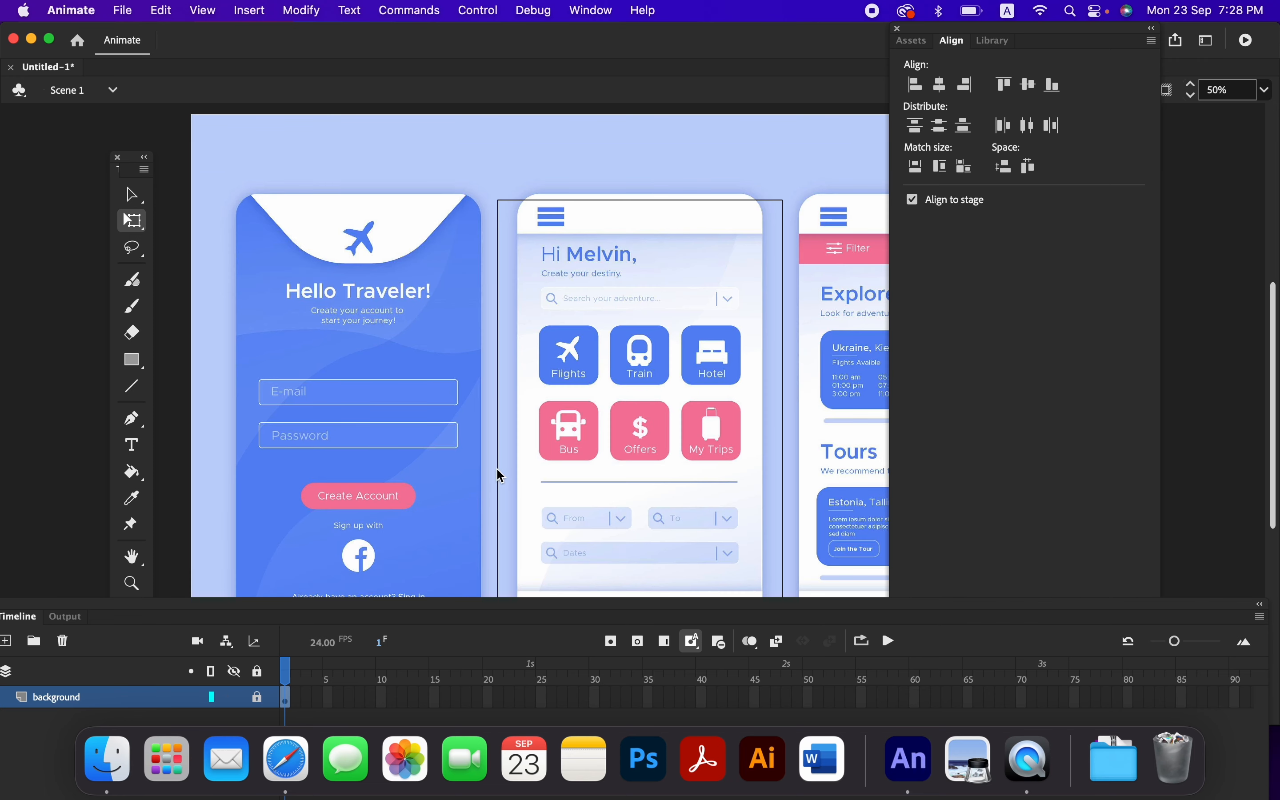
{"action": "scroll", "coordinate": [500, 474], "scroll_direction": "down", "scroll_amount": 3}
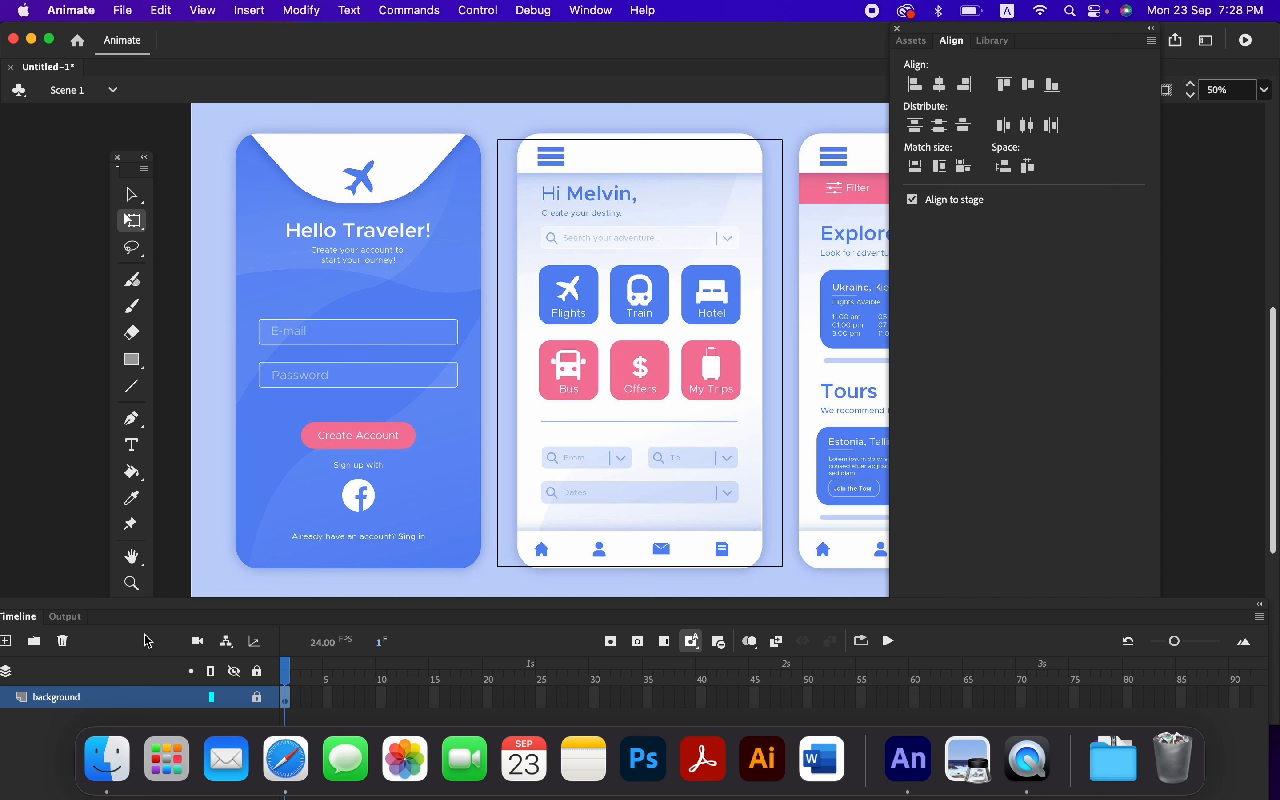
{"action": "right_click", "coordinate": [95, 709]}
{"action": "key", "text": "Escape"}
{"action": "right_click", "coordinate": [96, 709]}
{"action": "key", "text": "Escape"}
{"action": "right_click", "coordinate": [95, 709]}
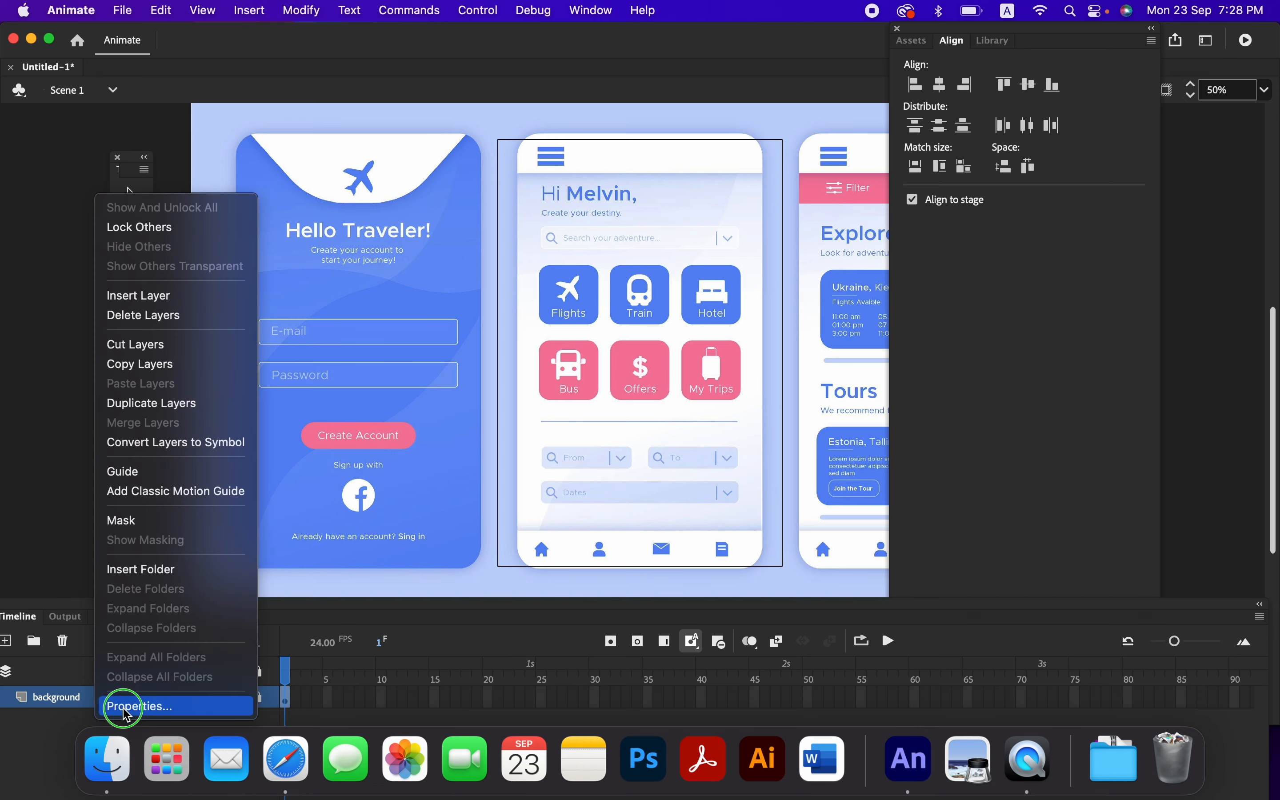
{"action": "left_click", "coordinate": [138, 706]}
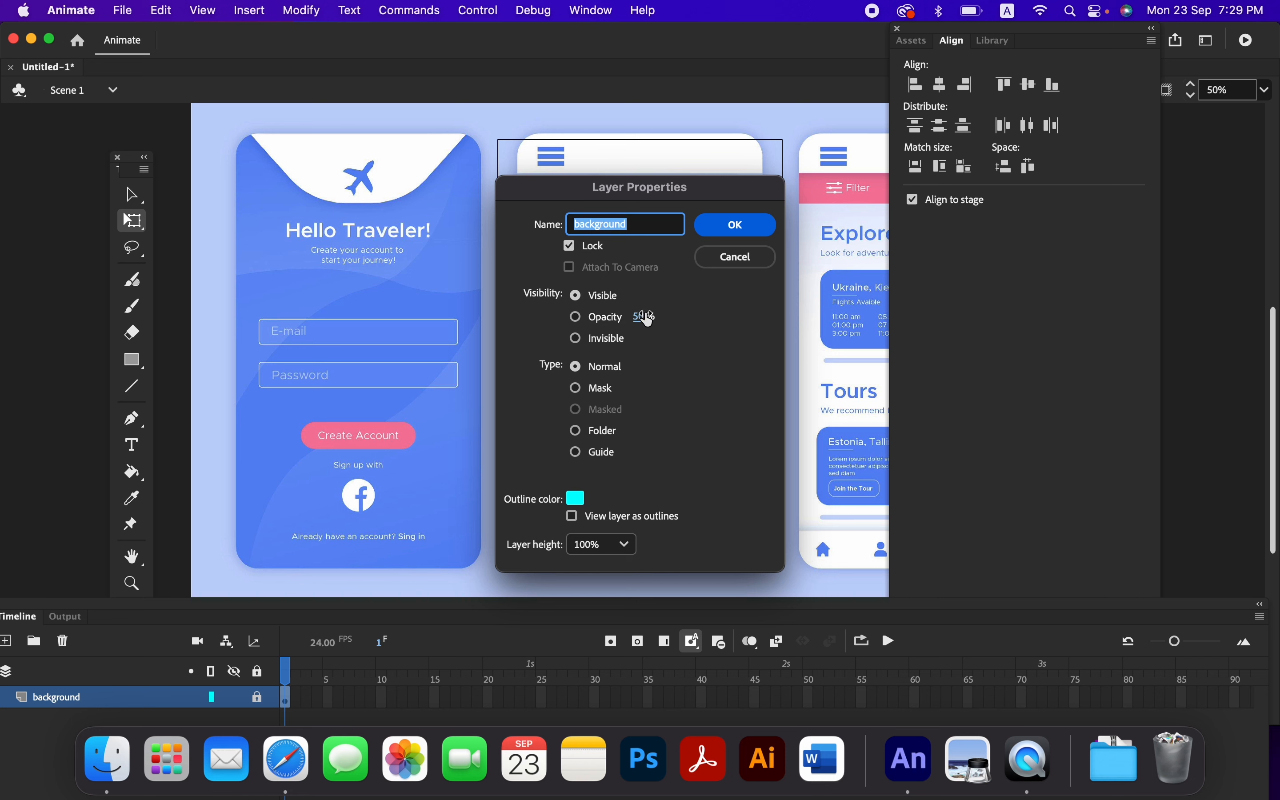
{"action": "left_click_drag", "start_coordinate": [641, 317], "coordinate": [608, 316]}
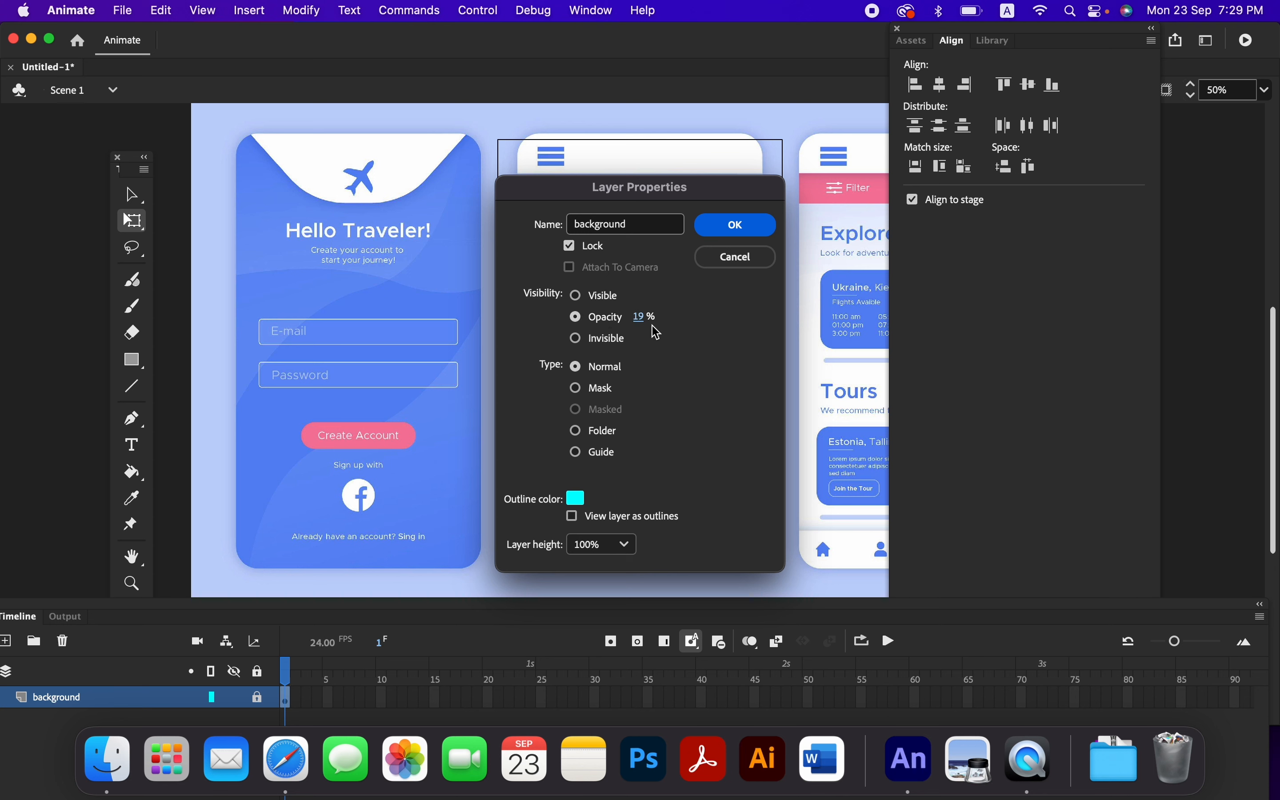
{"action": "left_click", "coordinate": [637, 317]}
{"action": "type", "text": "22"}
{"action": "key", "text": "Return"}
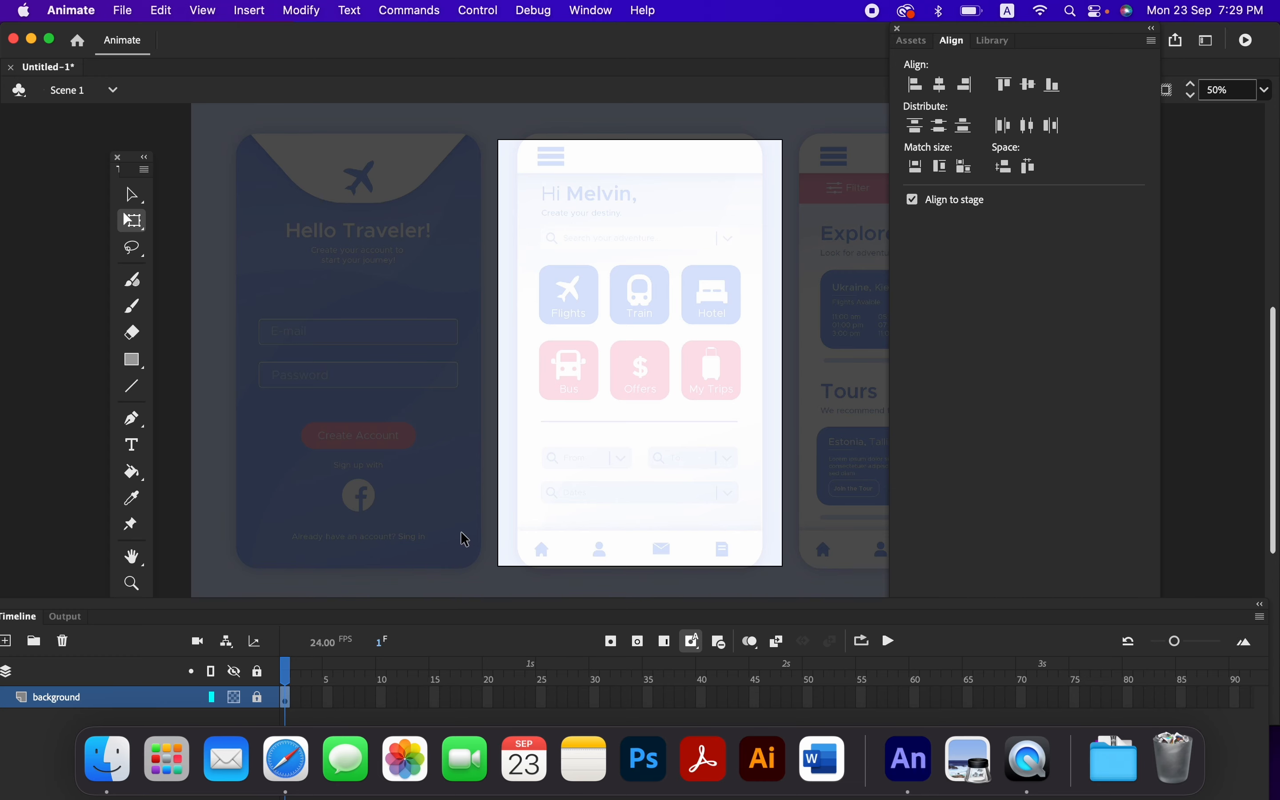
- Activate the Rectangle Primitive tool with the middle phone screen's lower half in view at 100% zoom
{"action": "key", "text": "super+equal"}
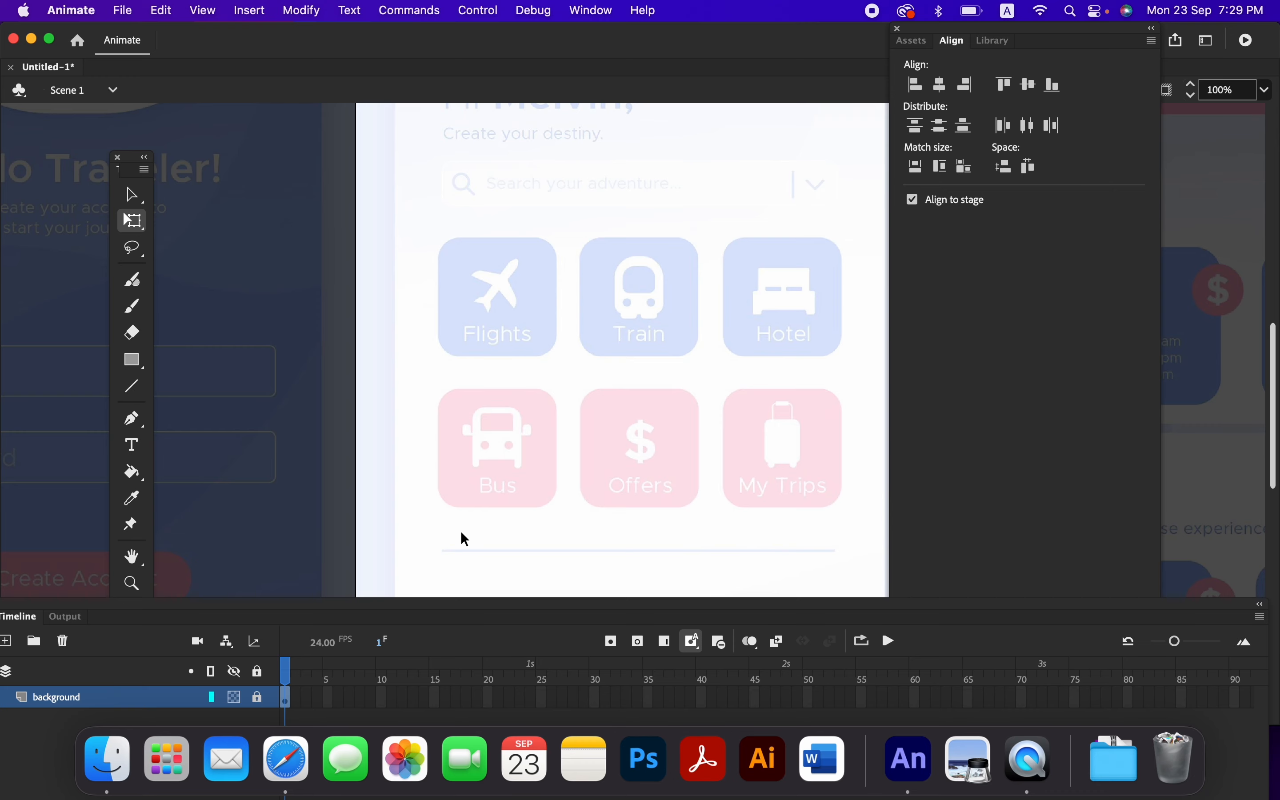
{"action": "key", "text": "super+equal"}
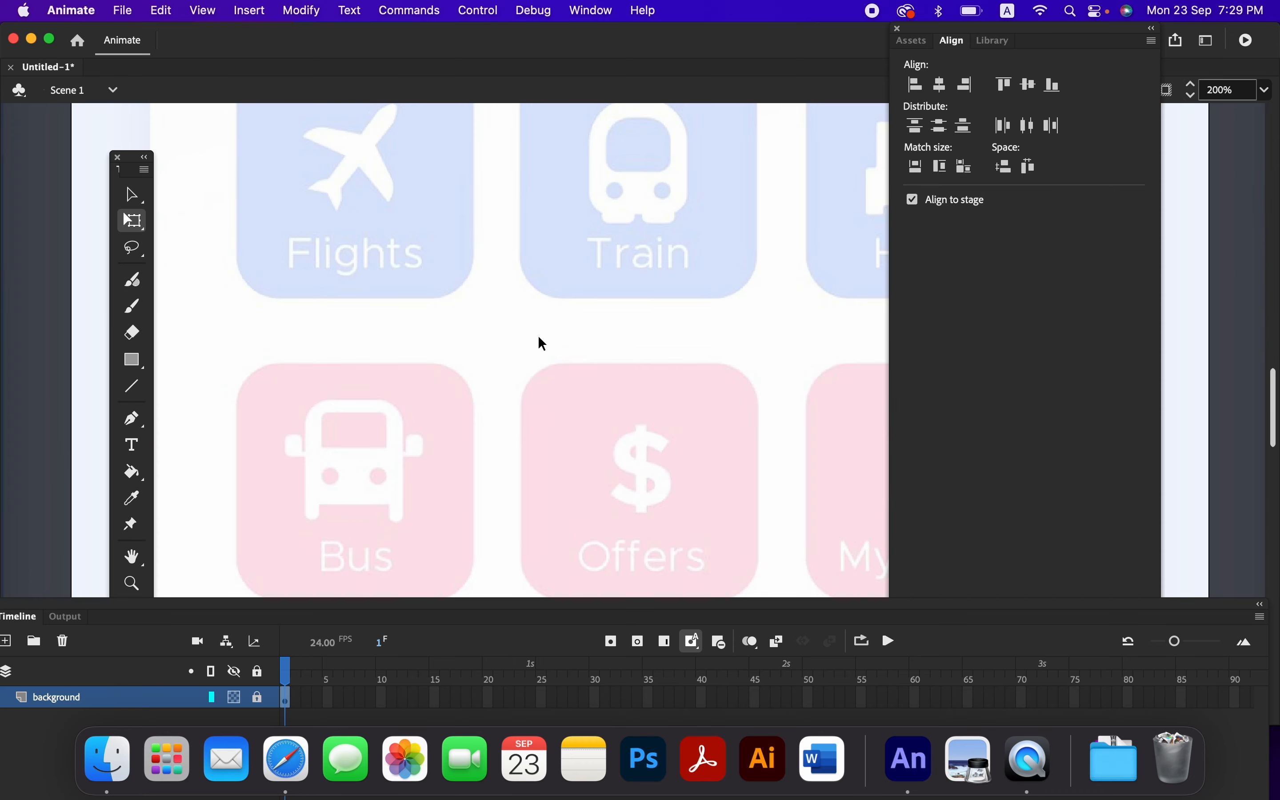
{"action": "scroll", "coordinate": [548, 340], "scroll_direction": "down", "scroll_amount": 5}
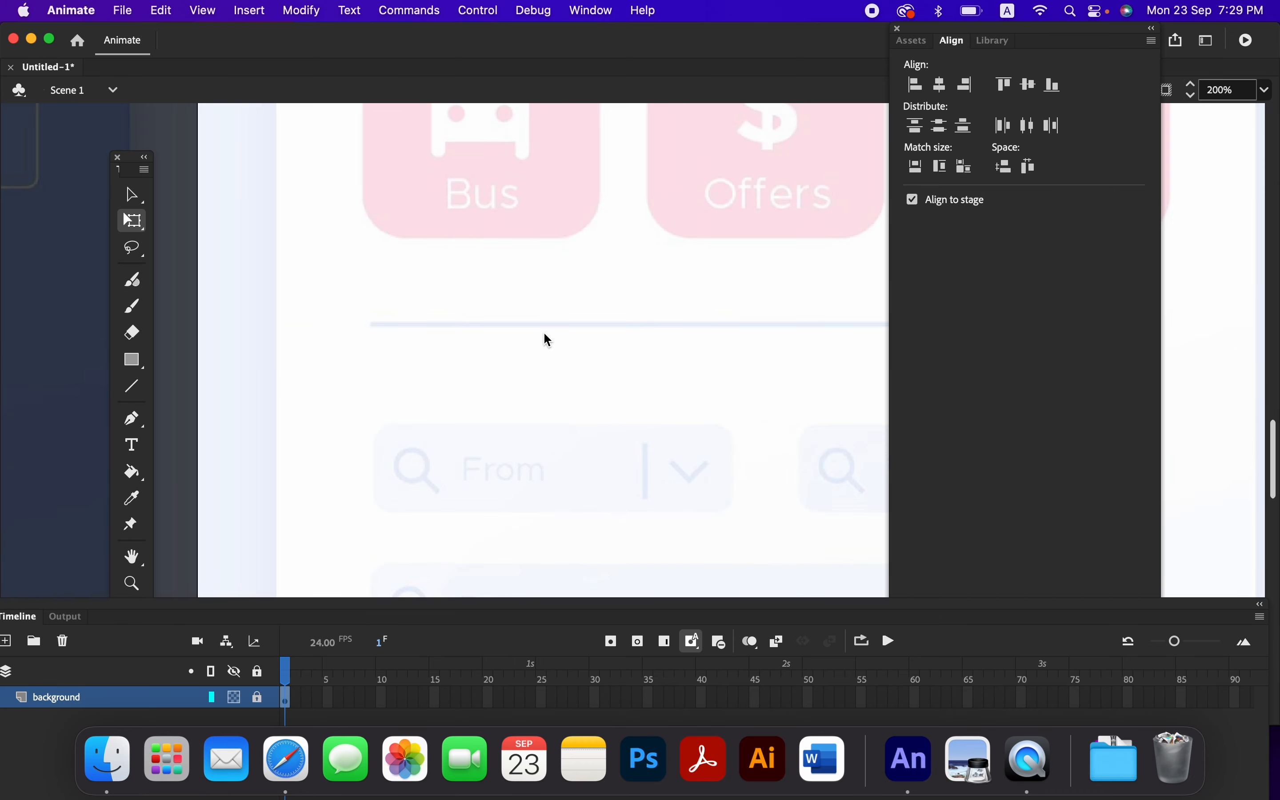
{"action": "scroll", "coordinate": [544, 334], "scroll_direction": "down", "scroll_amount": 3}
{"action": "scroll", "coordinate": [544, 334], "scroll_direction": "right", "scroll_amount": 4}
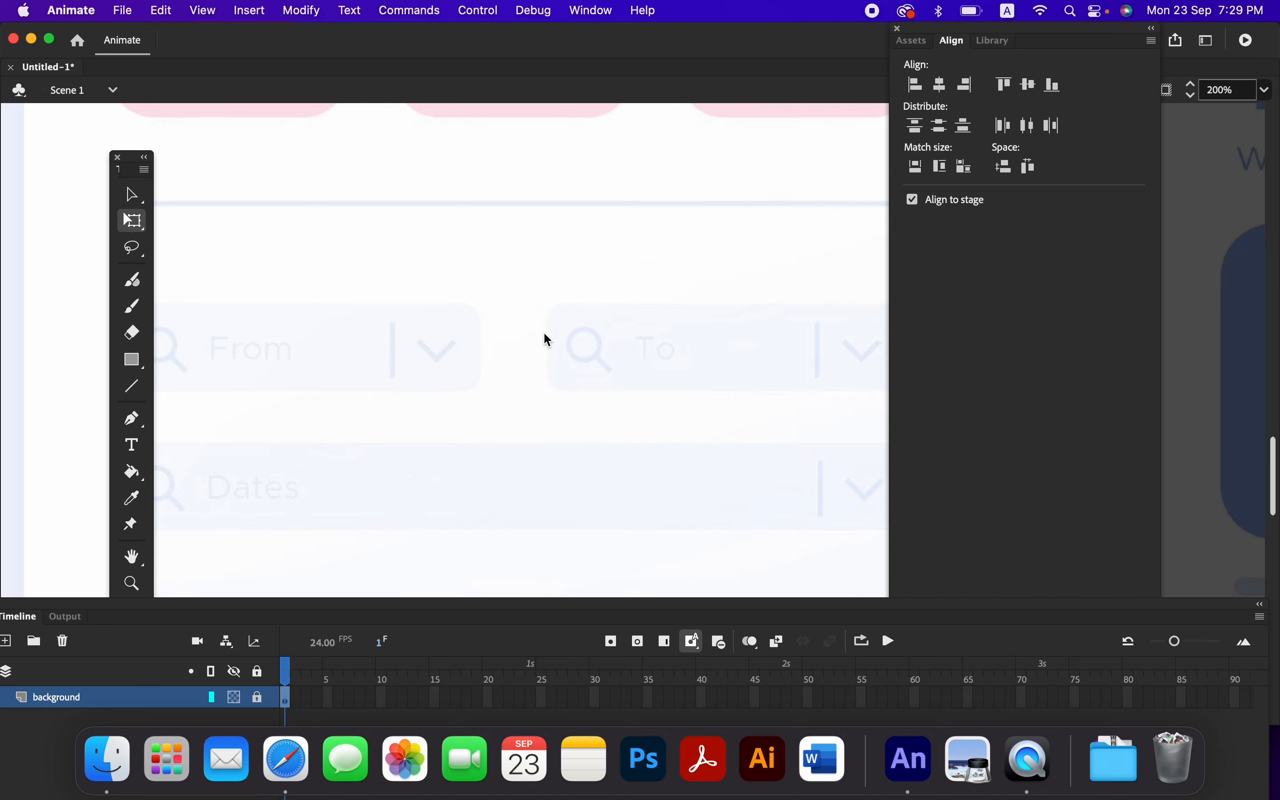
{"action": "key", "text": "super+minus"}
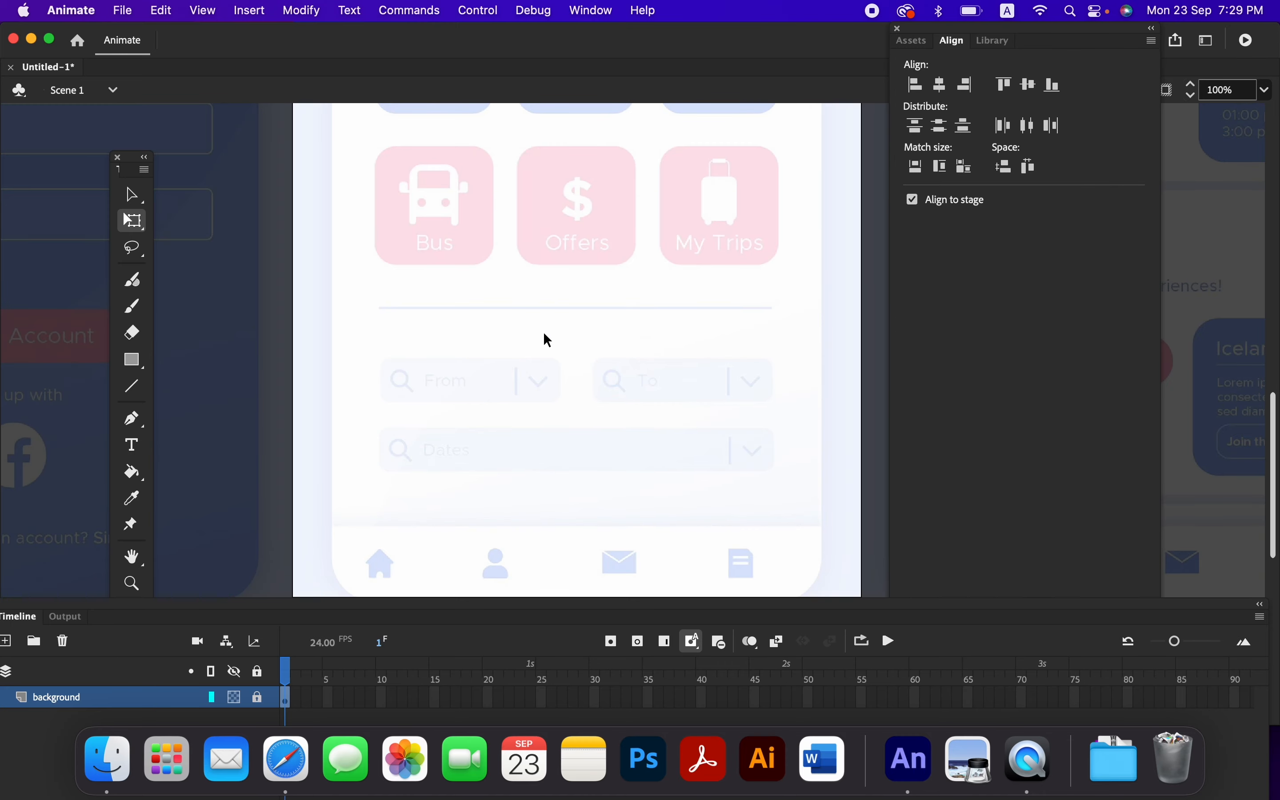
{"action": "left_click", "coordinate": [133, 360]}
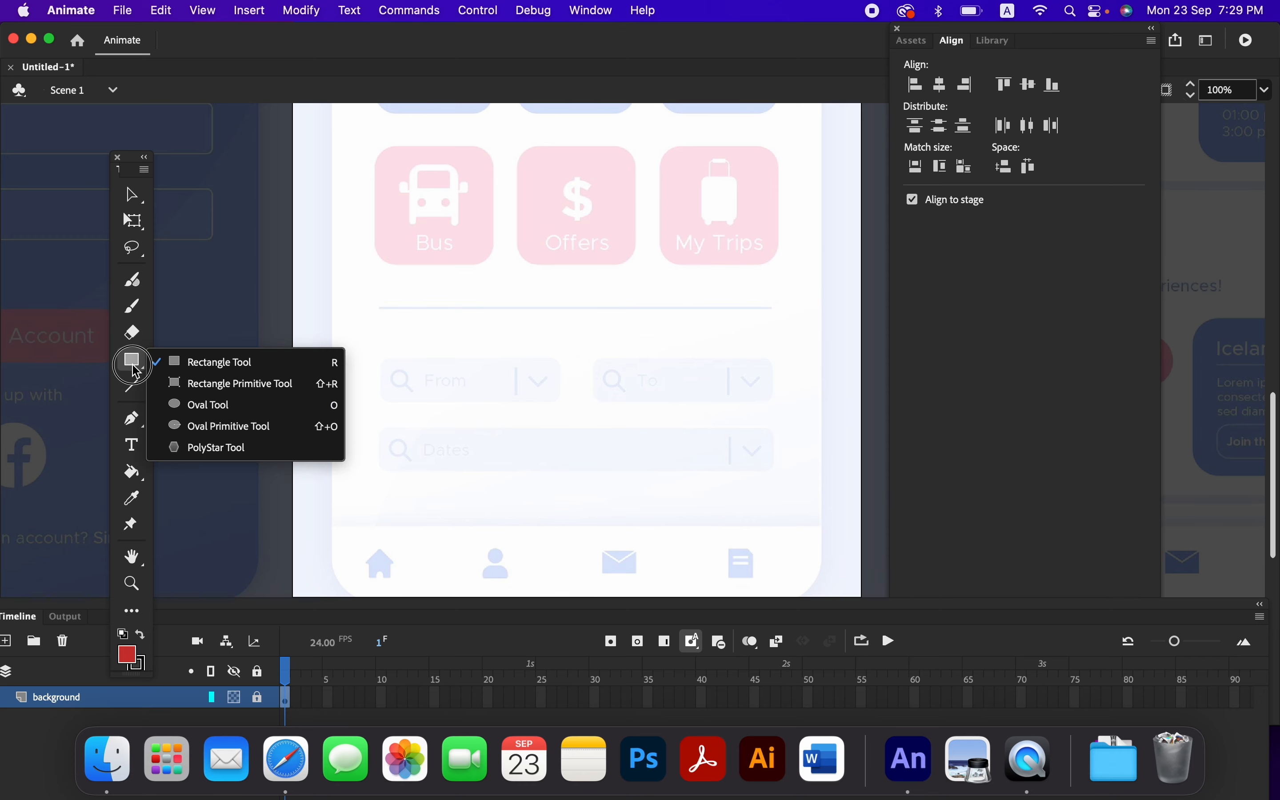
{"action": "left_click", "coordinate": [215, 391]}
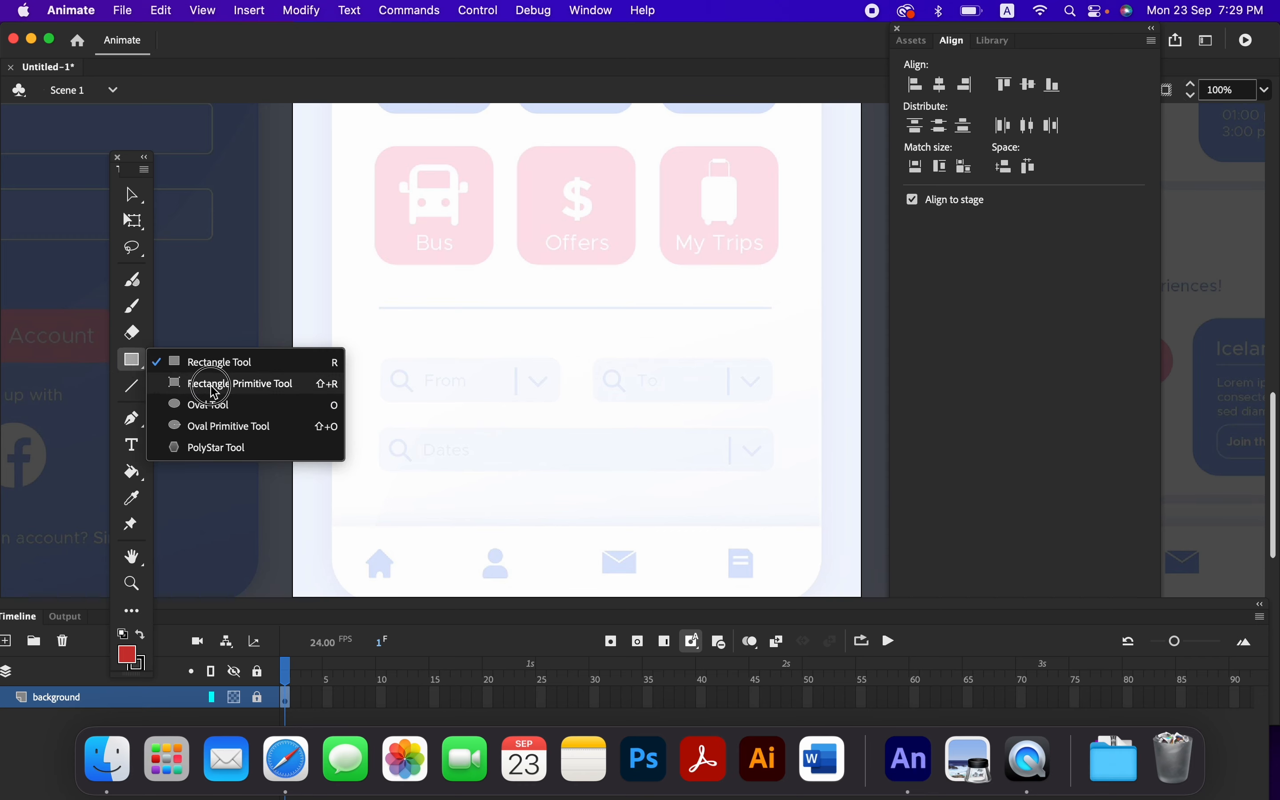
{"action": "left_click", "coordinate": [214, 385]}
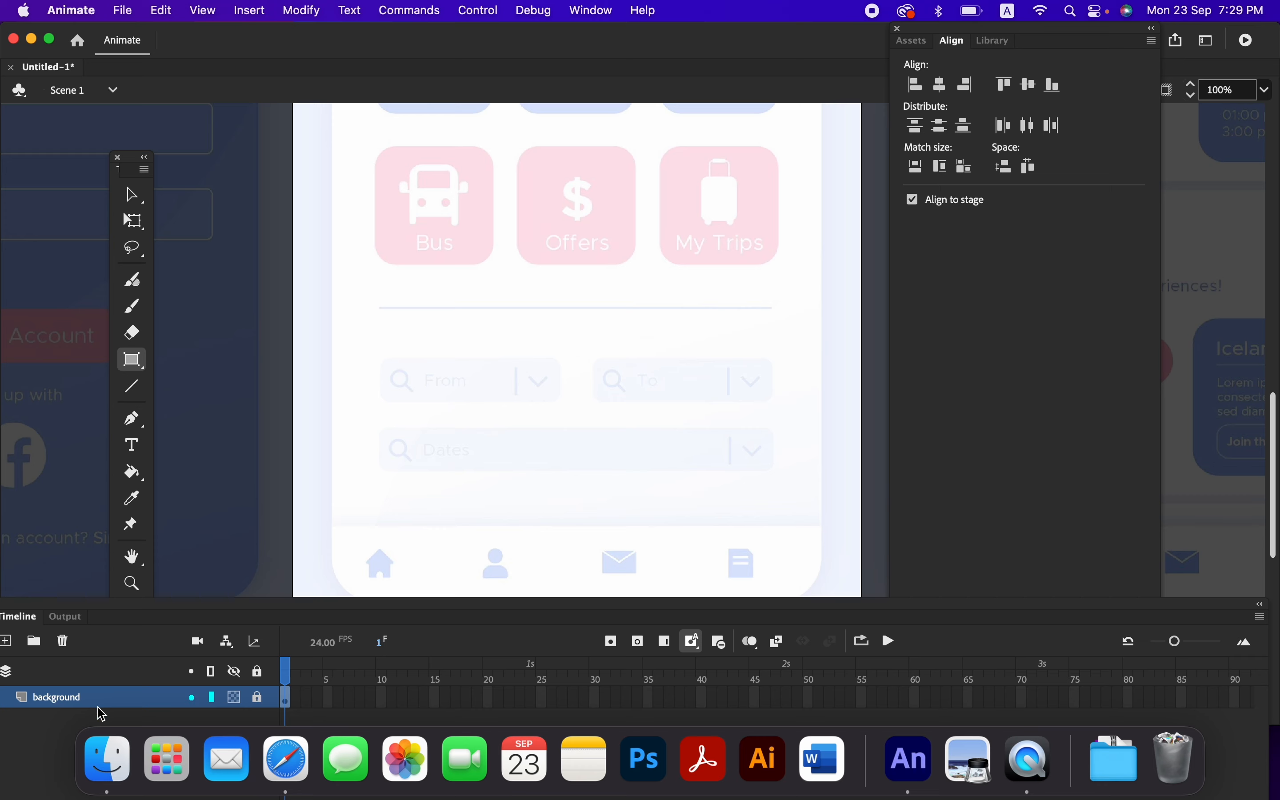
- Add a new layer above the background layer and name it "search"
{"action": "left_click", "coordinate": [7, 641]}
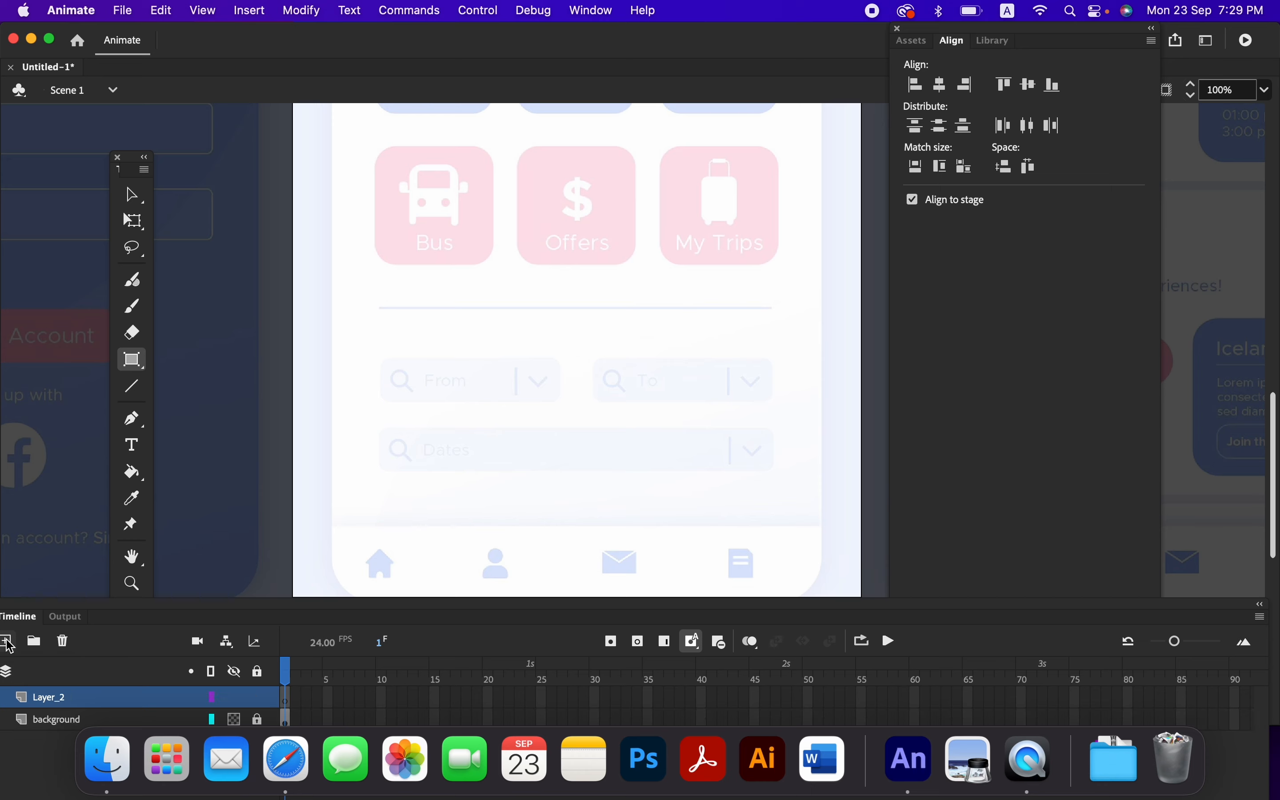
{"action": "double_click", "coordinate": [46, 700]}
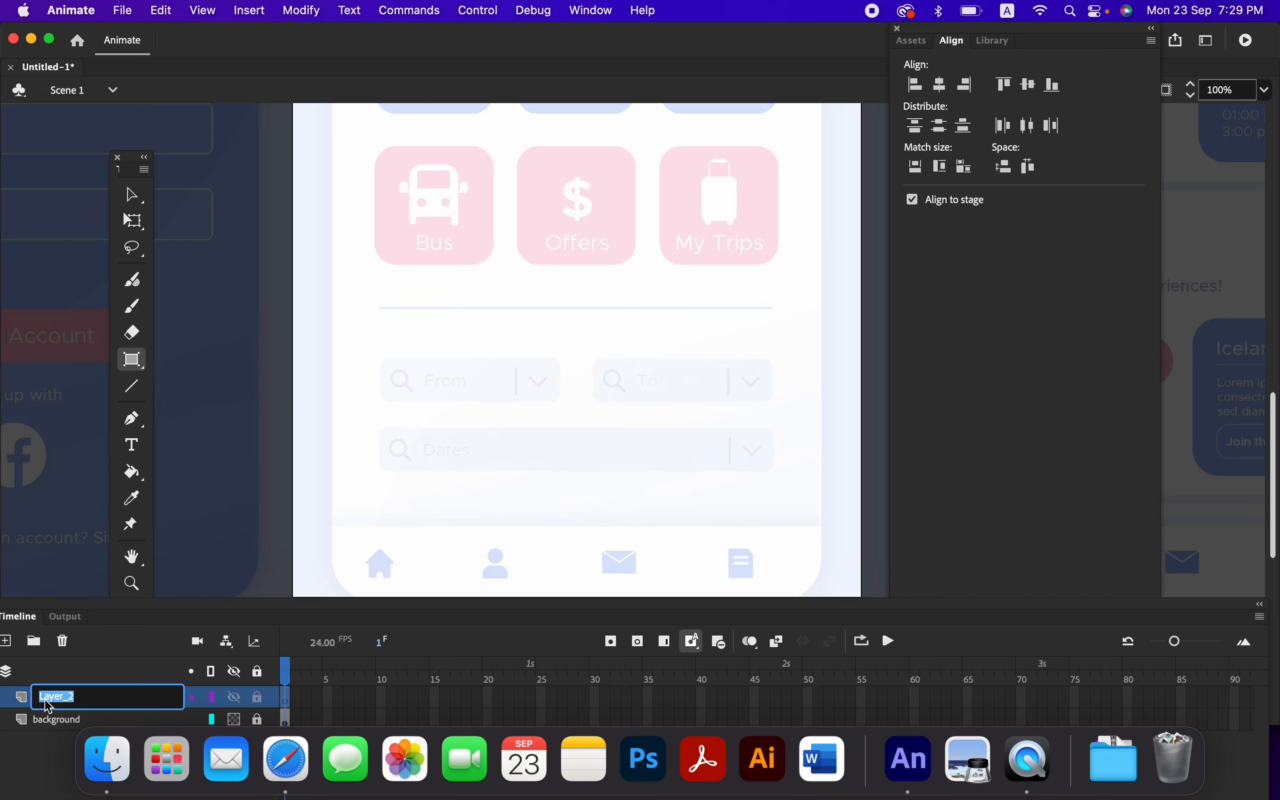
{"action": "type", "text": "search"}
{"action": "key", "text": "Return"}
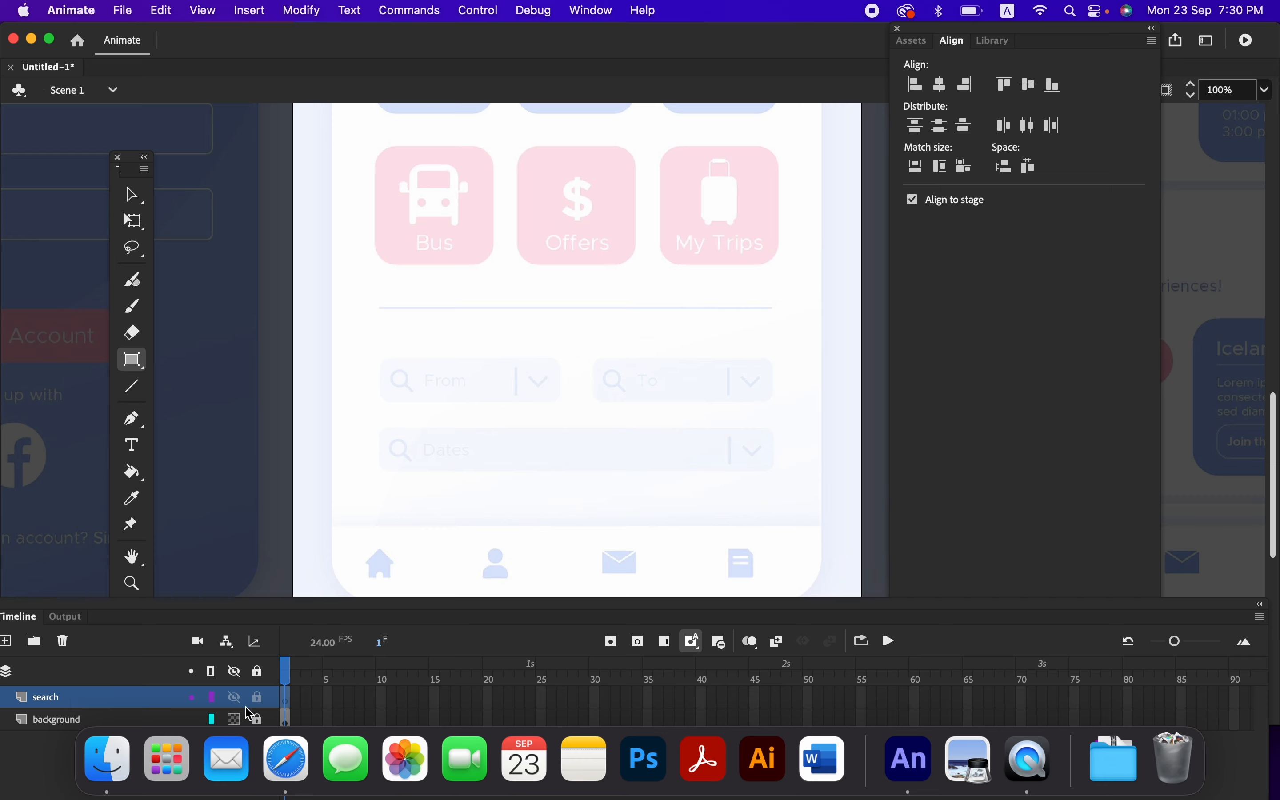
- Draw a primitive rectangle about 206 by 50 px over the mockup's From search field
{"action": "left_click_drag", "start_coordinate": [132, 362], "coordinate": [195, 383]}
{"action": "key", "text": "super+equal"}
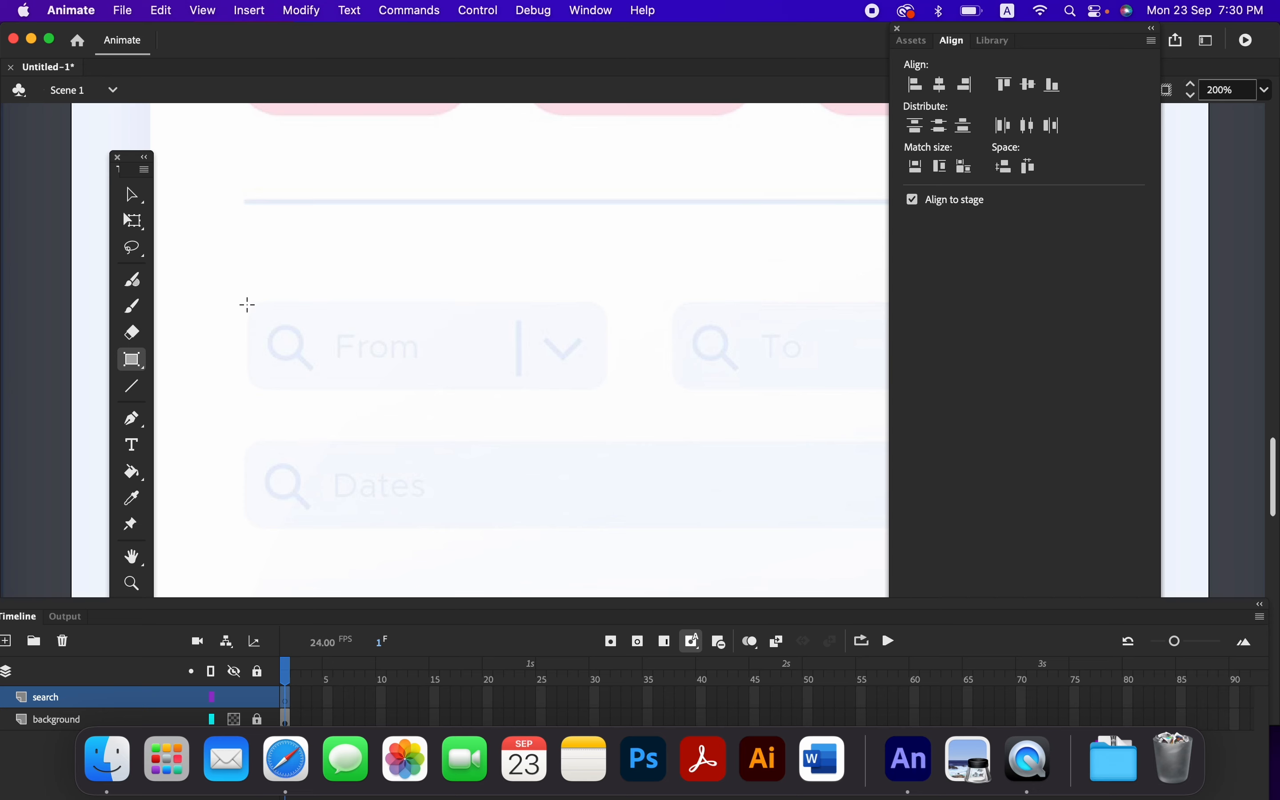
{"action": "left_click_drag", "start_coordinate": [248, 304], "coordinate": [612, 394]}
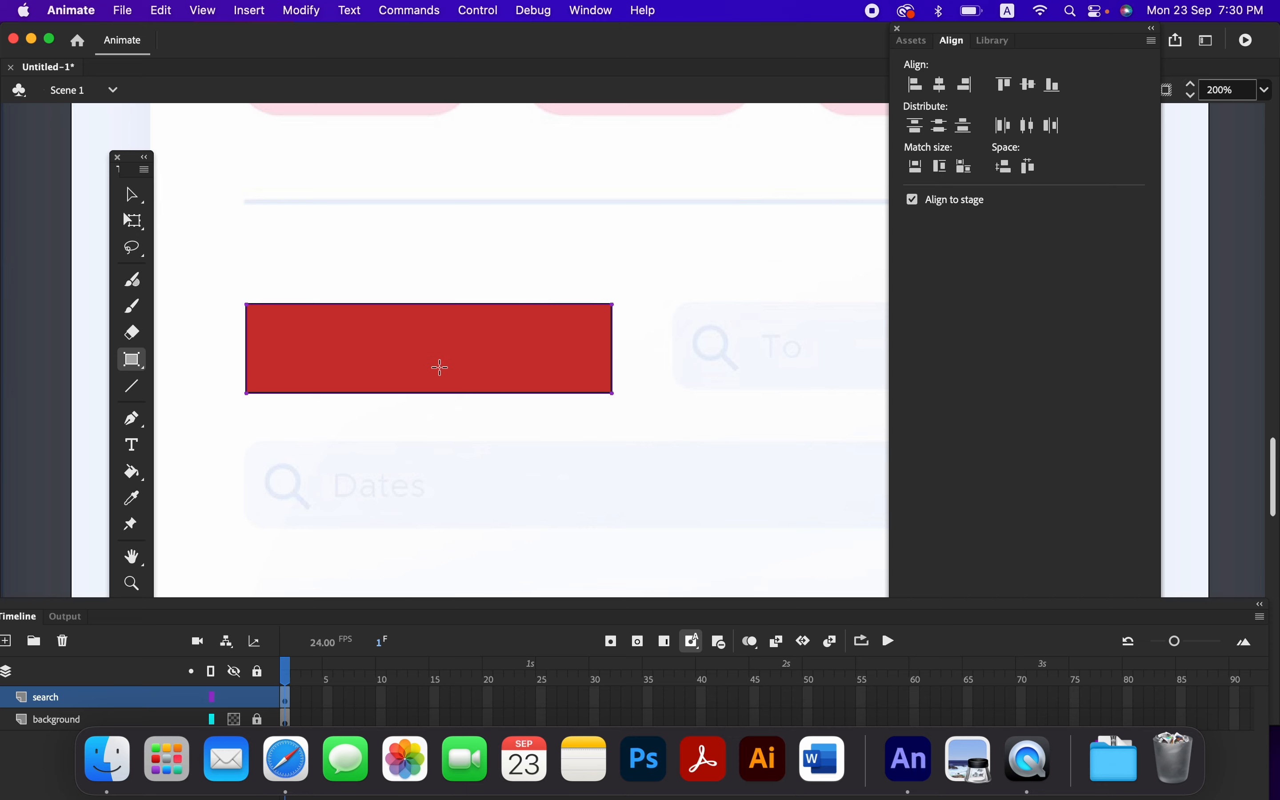
- Reduce the rectangle's fill opacity to 29% in its object properties
{"action": "left_click", "coordinate": [132, 194]}
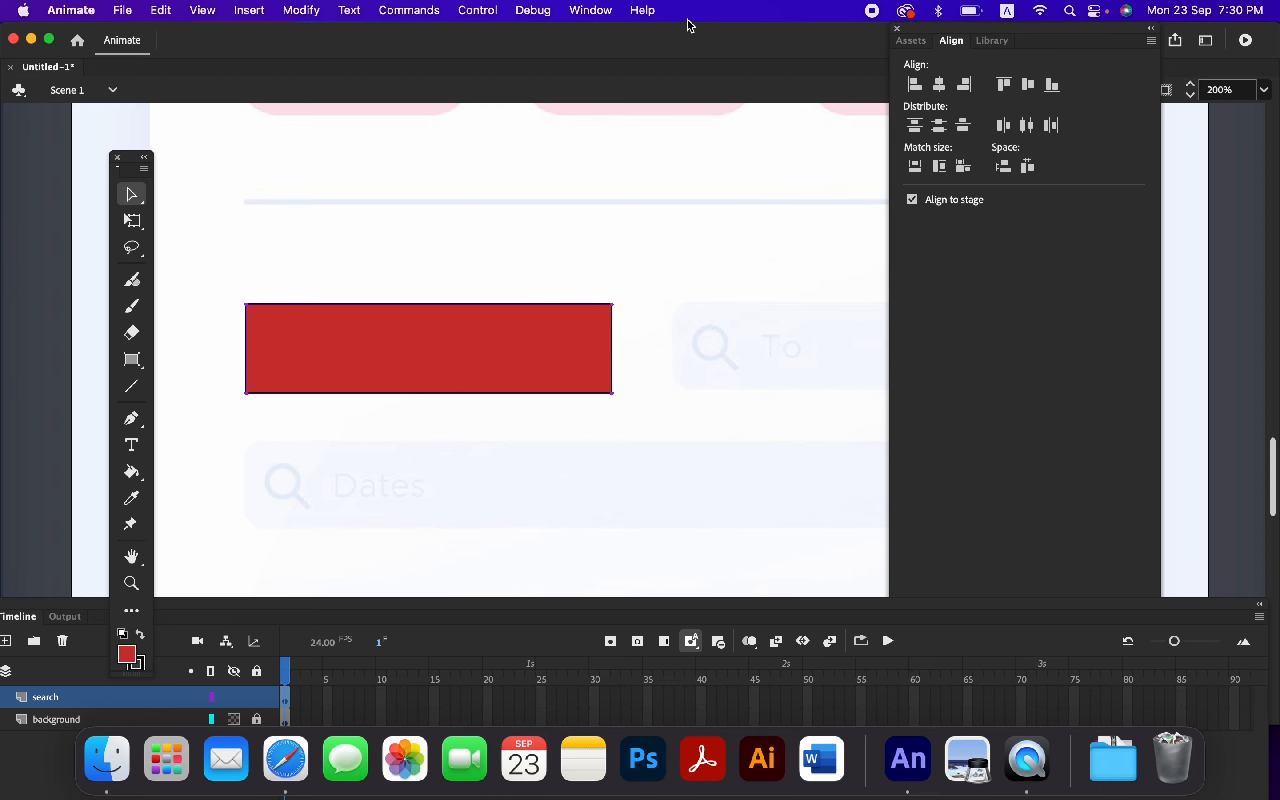
{"action": "left_click", "coordinate": [589, 13]}
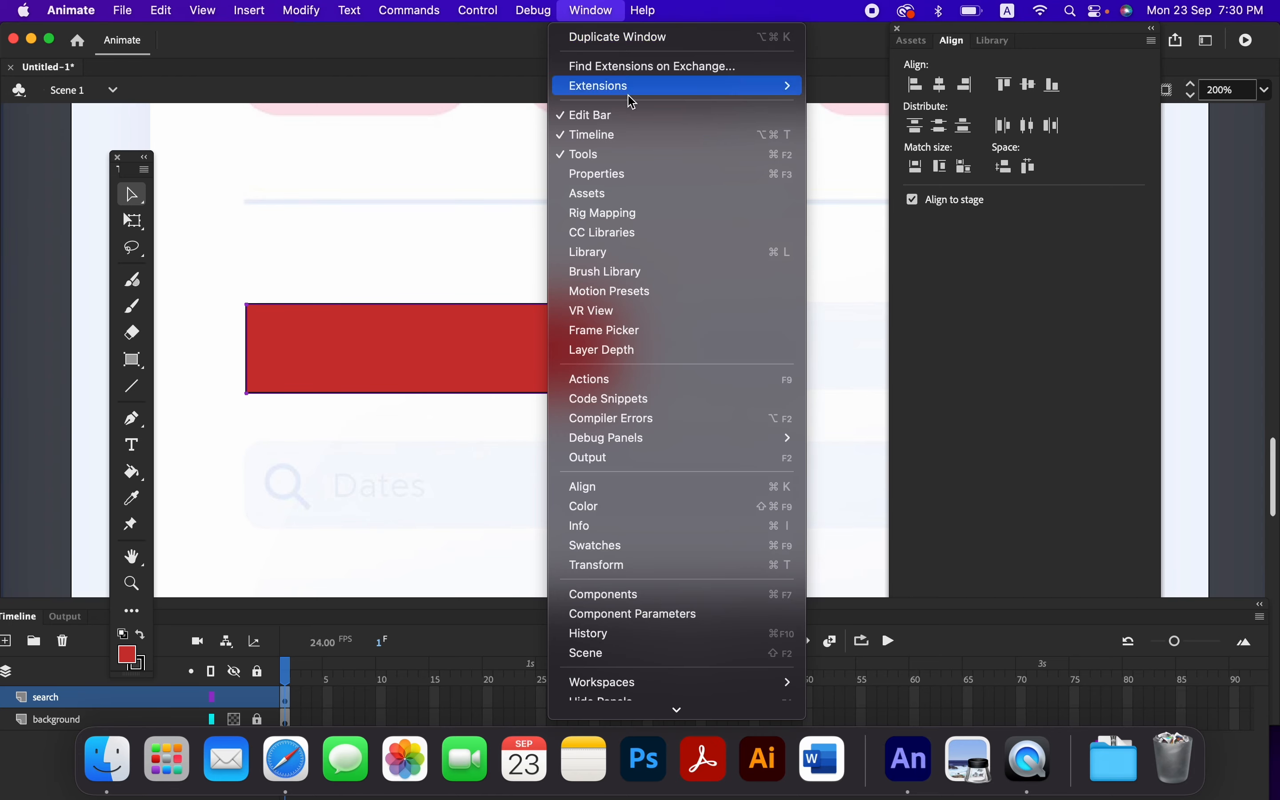
{"action": "left_click", "coordinate": [621, 182]}
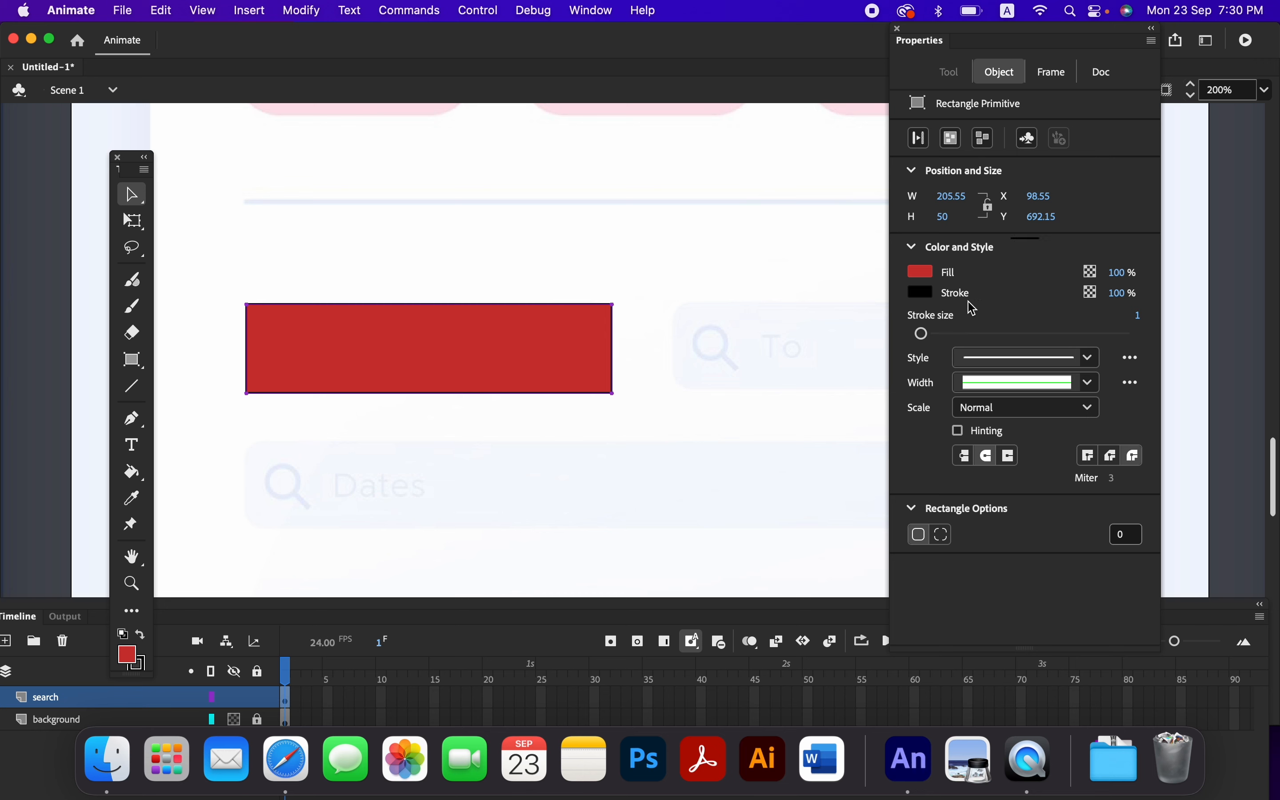
{"action": "left_click_drag", "start_coordinate": [1129, 276], "coordinate": [1077, 274]}
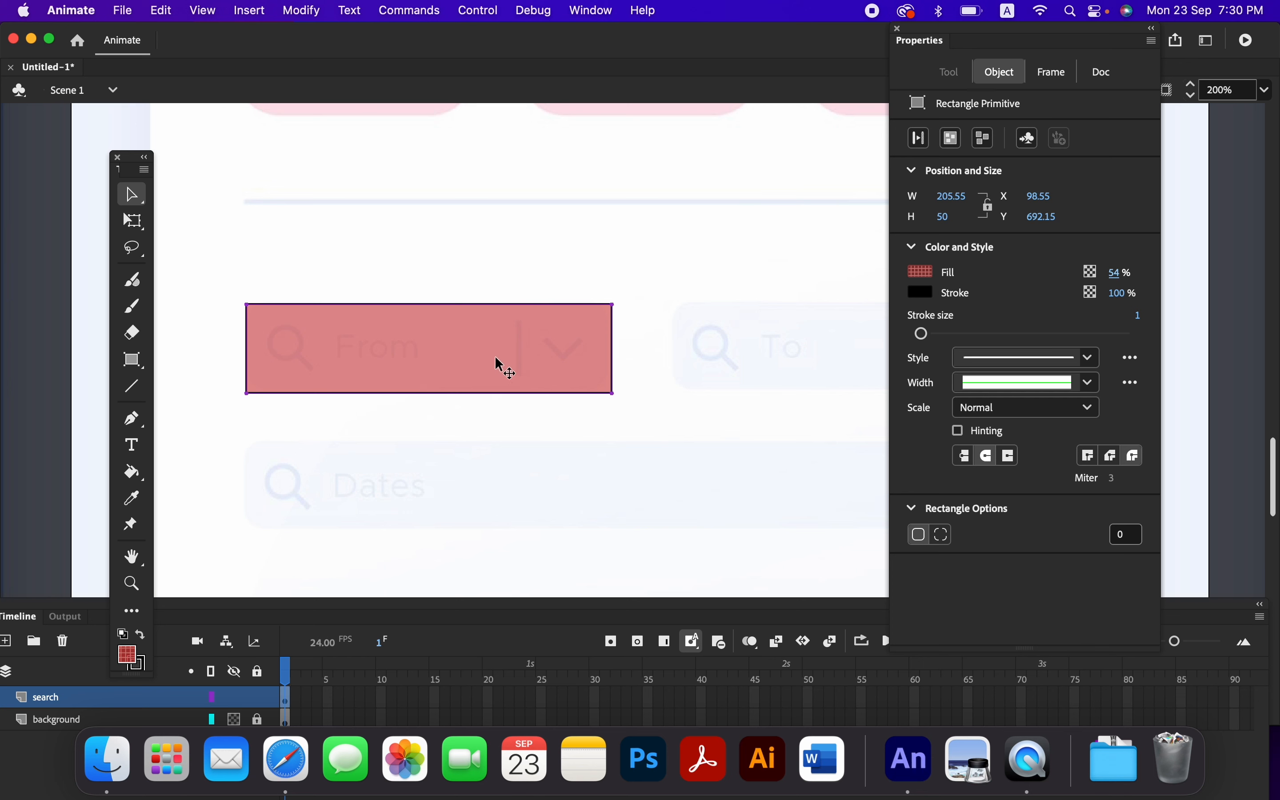
{"action": "left_click_drag", "start_coordinate": [1122, 276], "coordinate": [1098, 274]}
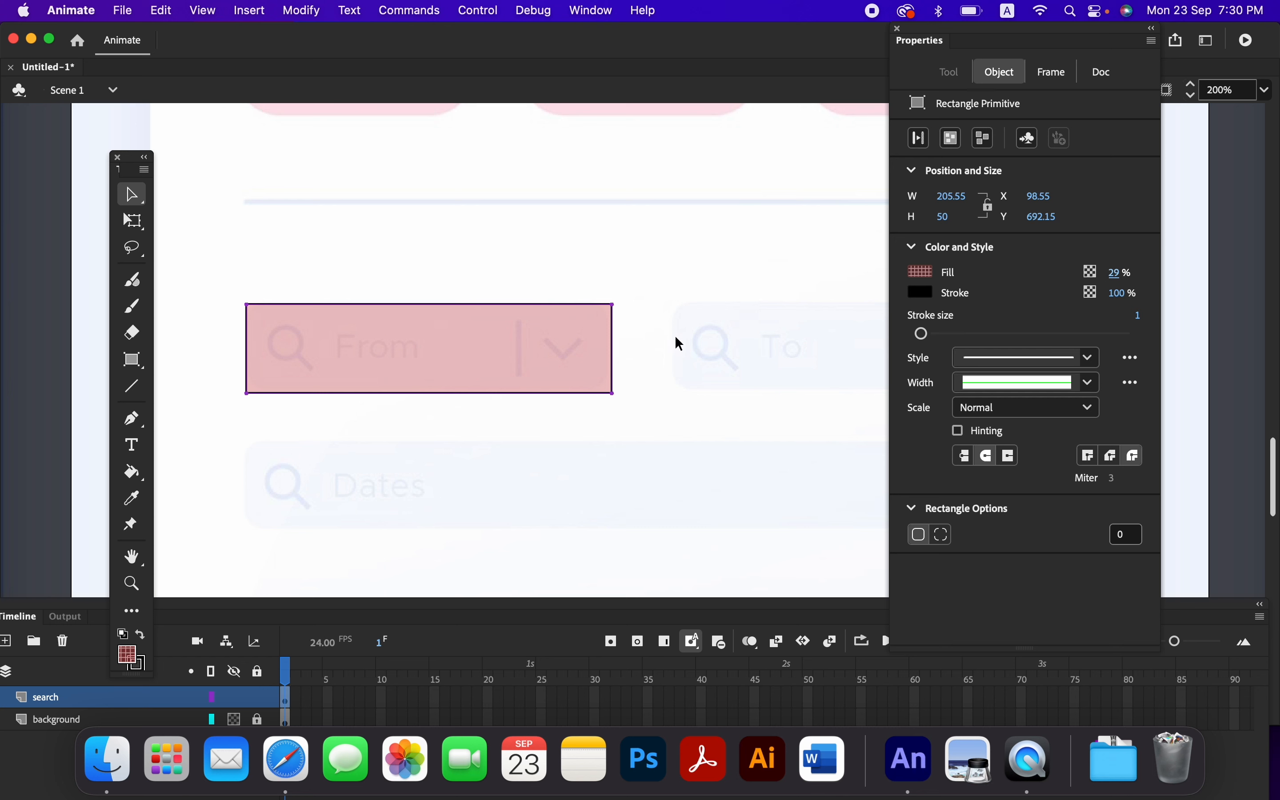
- Try a corner radius of 20 on the rectangle over the From field
{"action": "left_click", "coordinate": [1125, 534]}
{"action": "type", "text": "20"}
{"action": "key", "text": "Return"}
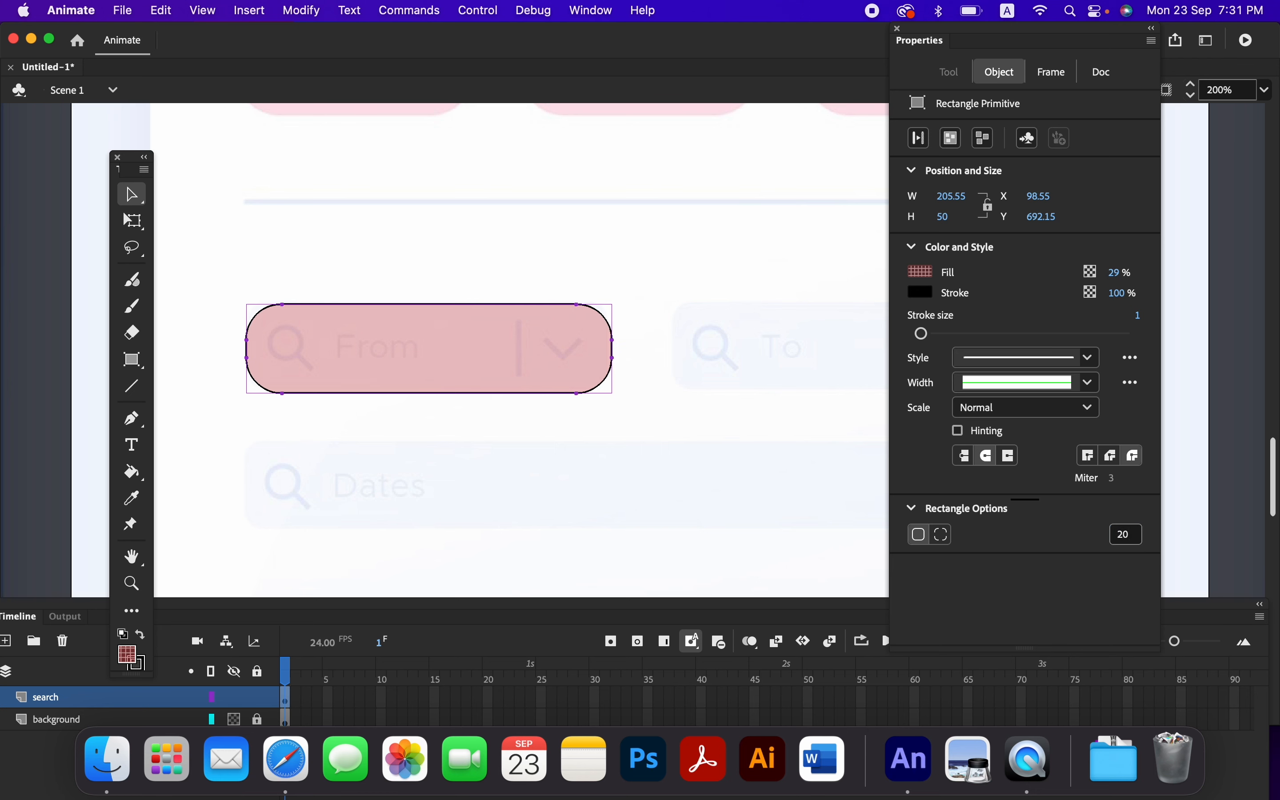
- Set the rectangle's corner radius to 10
{"action": "left_click", "coordinate": [1132, 533]}
{"action": "type", "text": "10"}
{"action": "key", "text": "Return"}
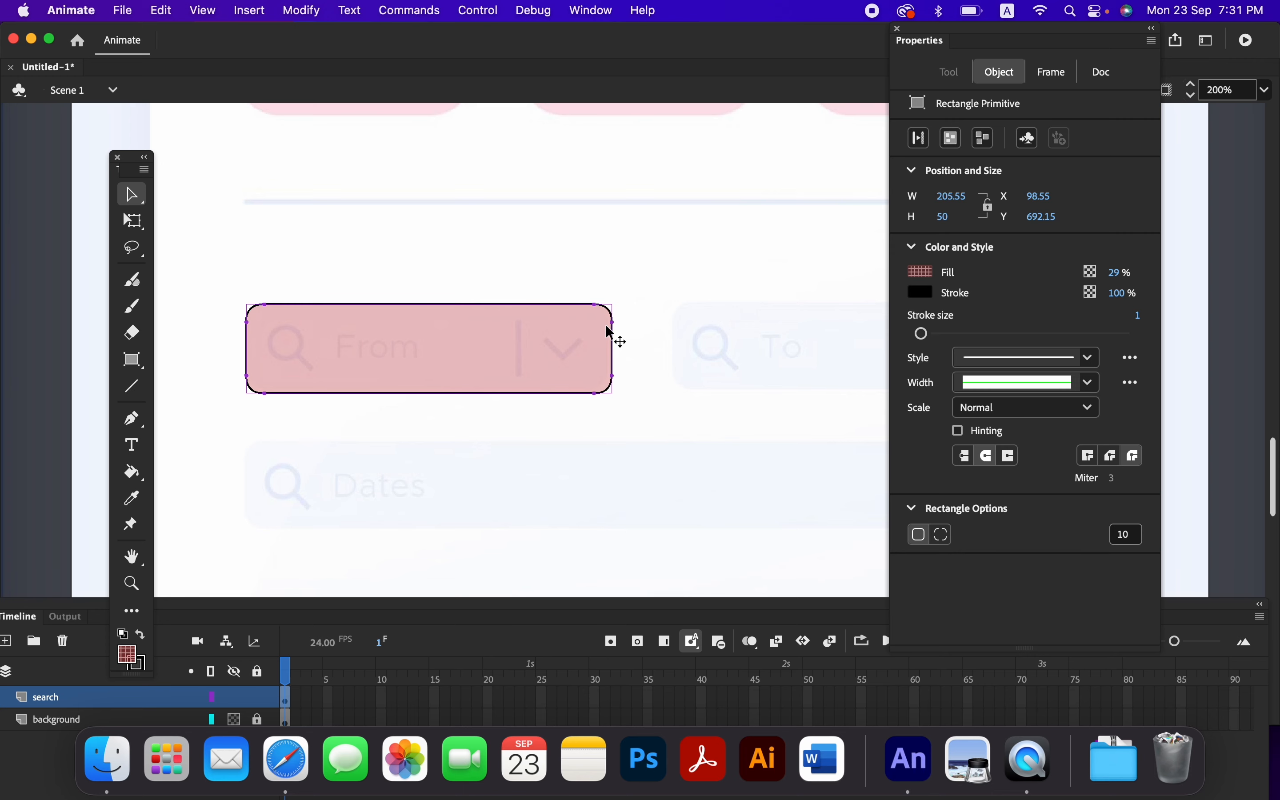
- Rename the search layer as "search1"
{"action": "left_click", "coordinate": [51, 698]}
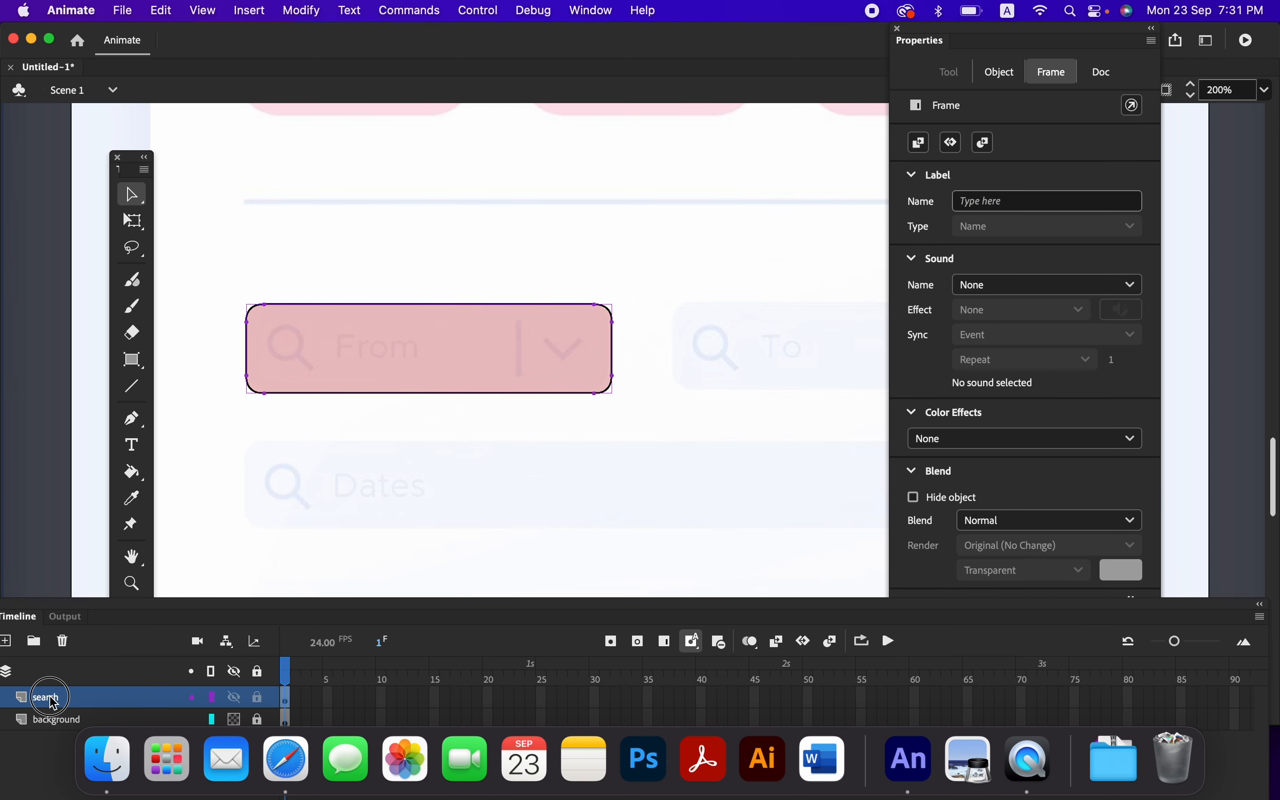
{"action": "double_click", "coordinate": [53, 699]}
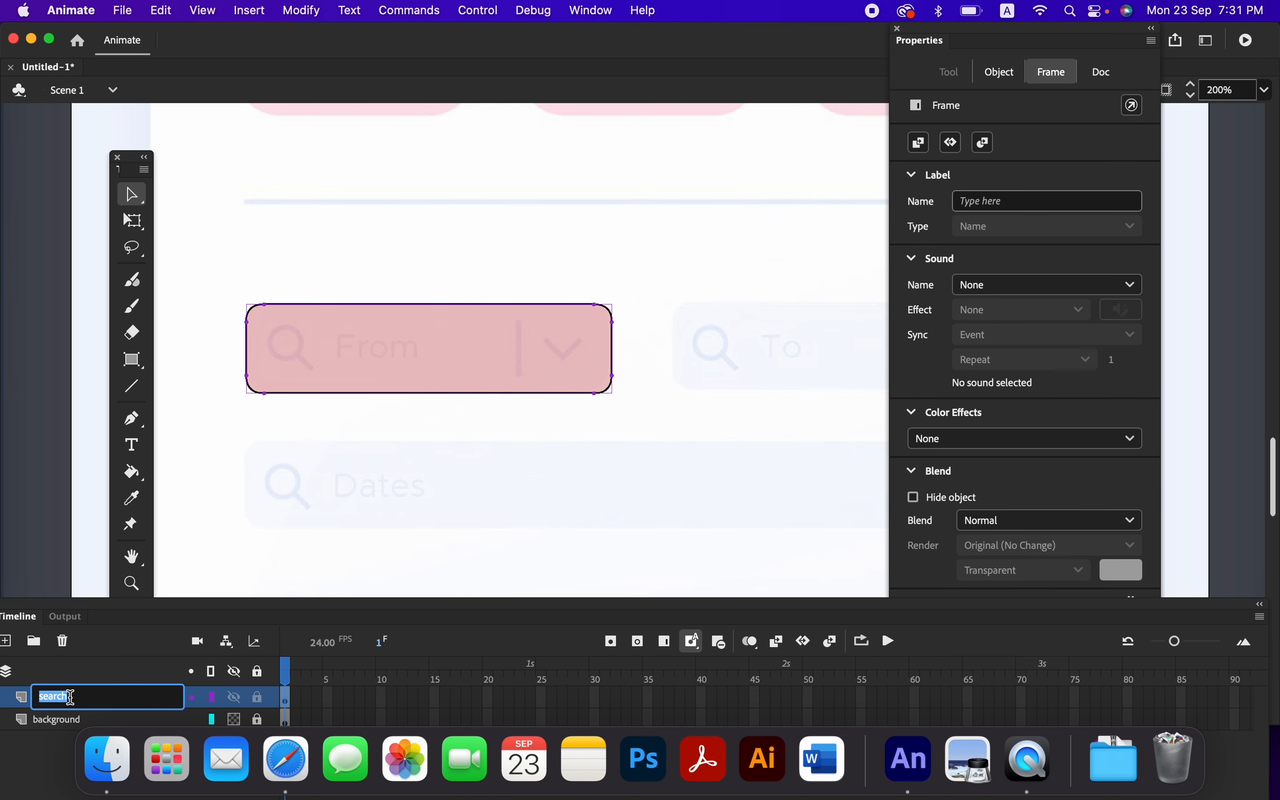
{"action": "type", "text": "search1"}
{"action": "key", "text": "Return"}
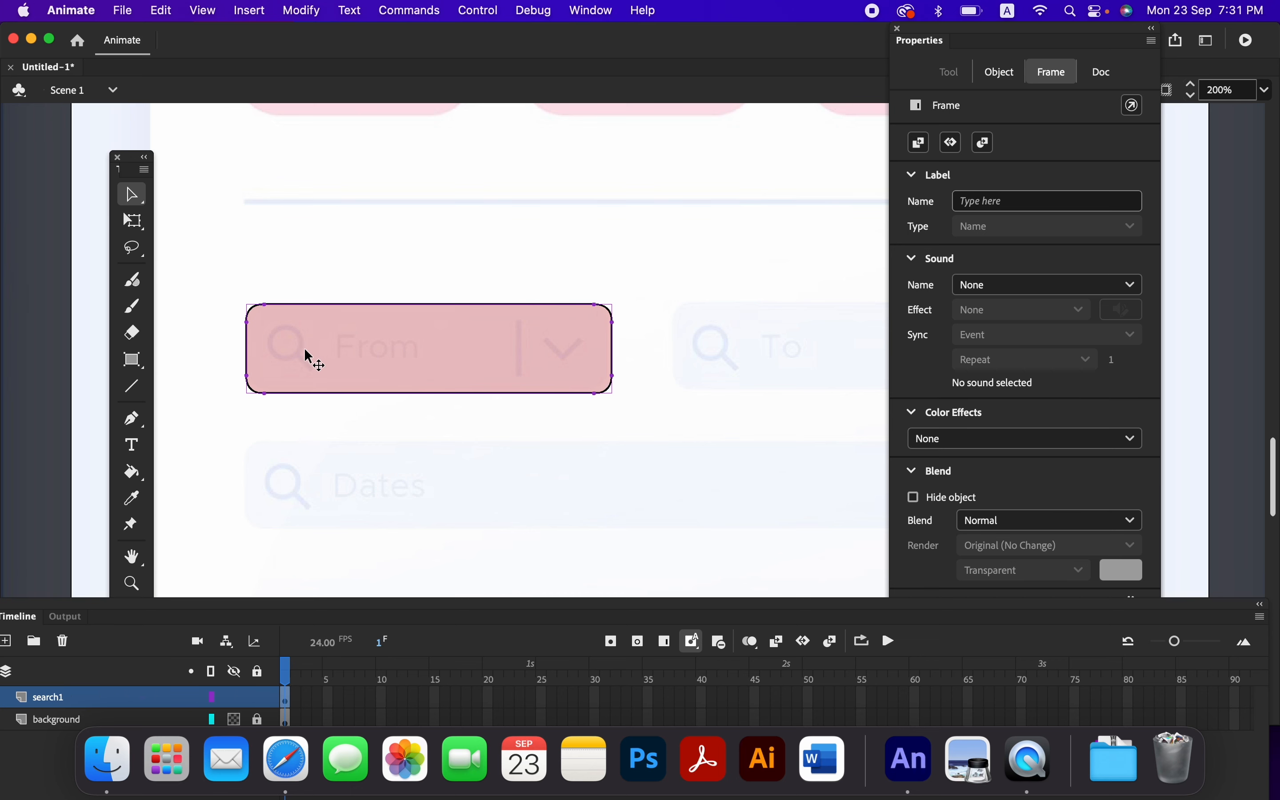
- Break the rounded rectangle primitive apart into an editable shape and deselect it
{"action": "left_click", "coordinate": [318, 353]}
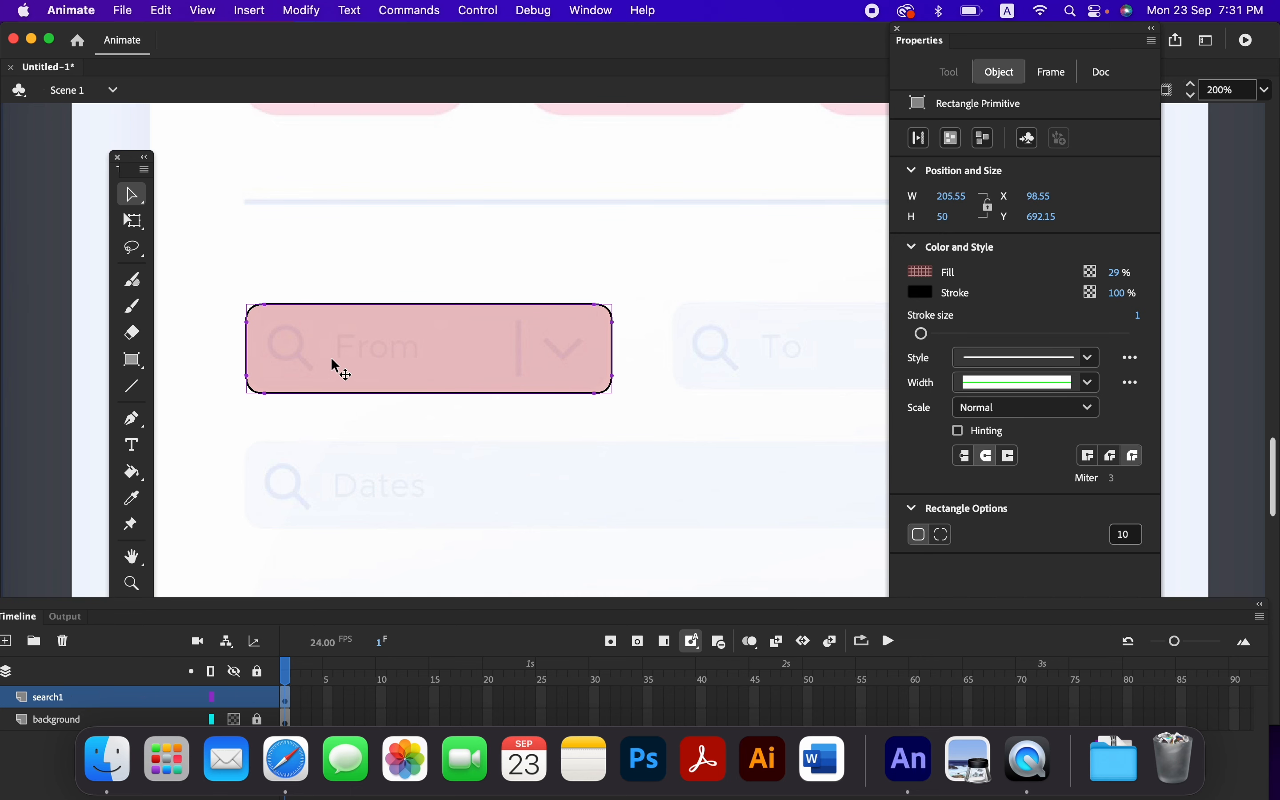
{"action": "left_click", "coordinate": [992, 148]}
{"action": "left_click", "coordinate": [448, 440]}
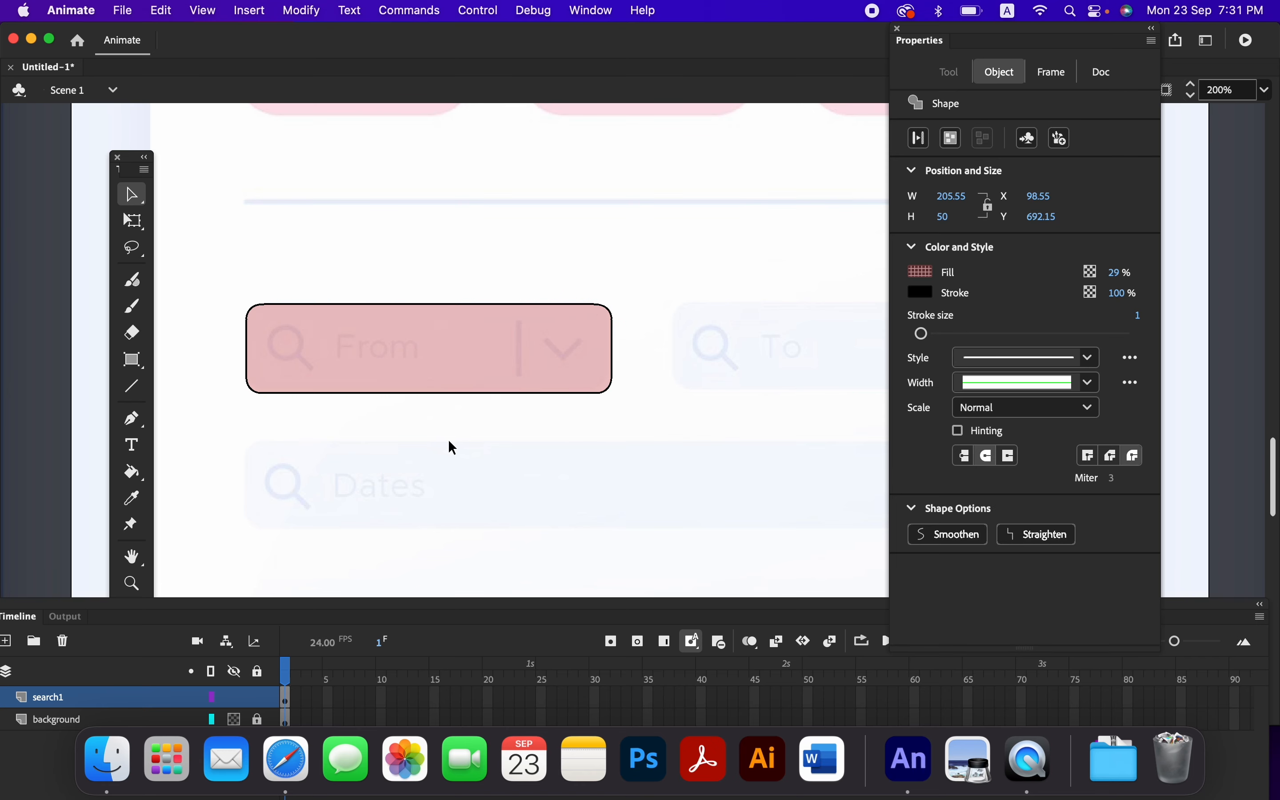
- Delete the rounded rectangle's fill on its own and undo the deletion
{"action": "left_click", "coordinate": [464, 361]}
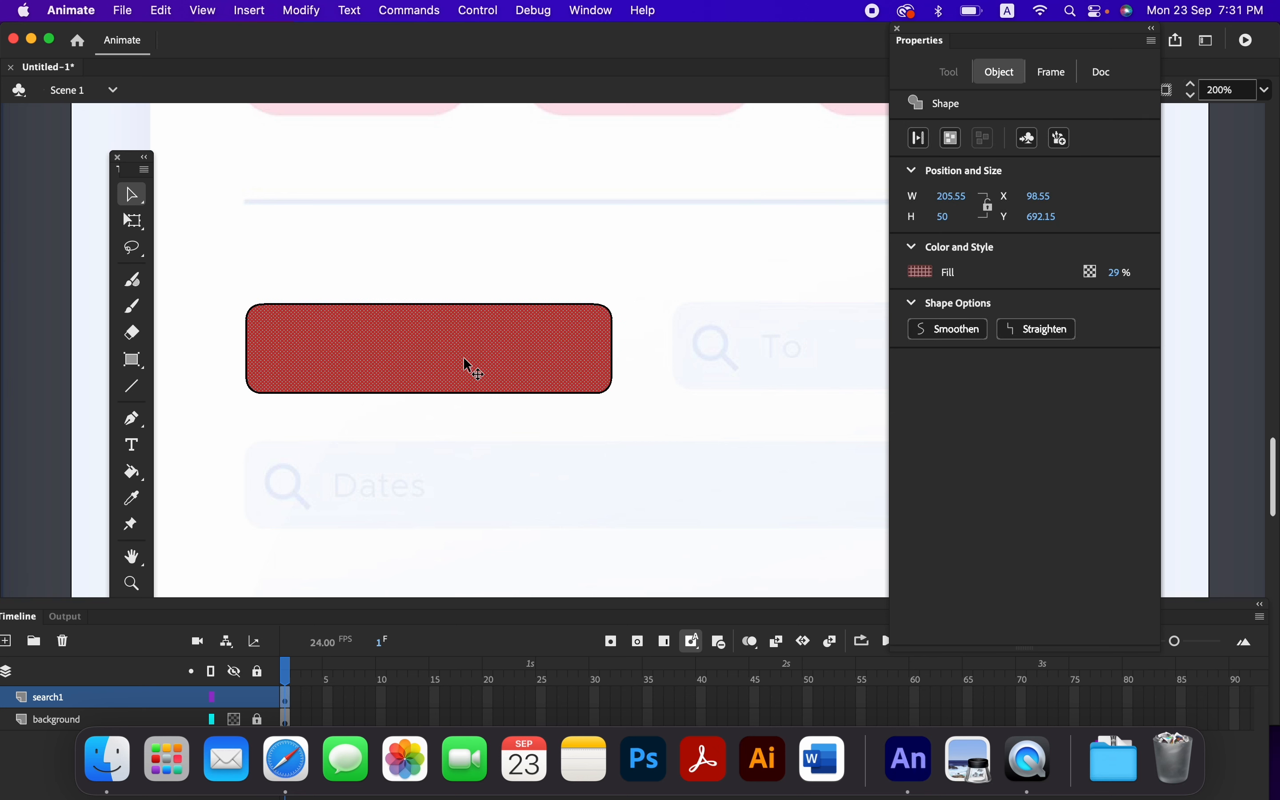
{"action": "key", "text": "Delete"}
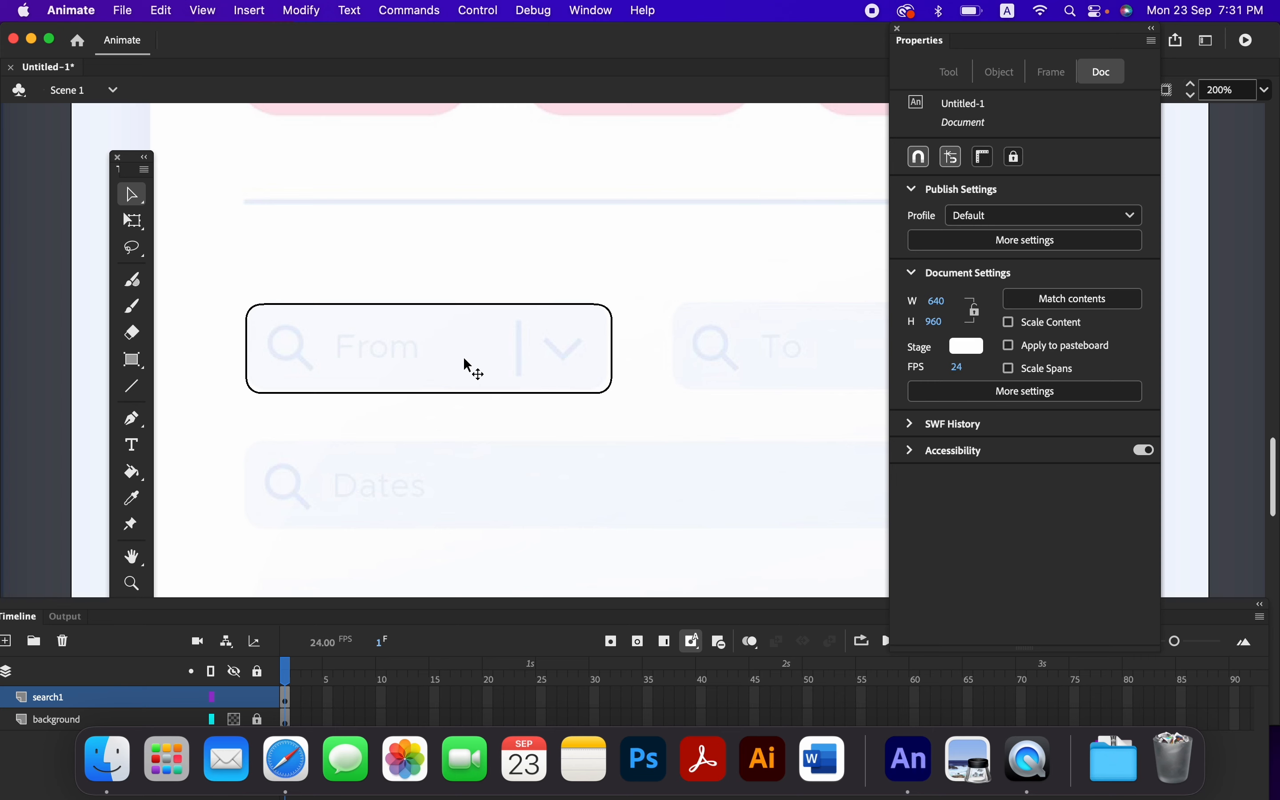
{"action": "key", "text": "super+z"}
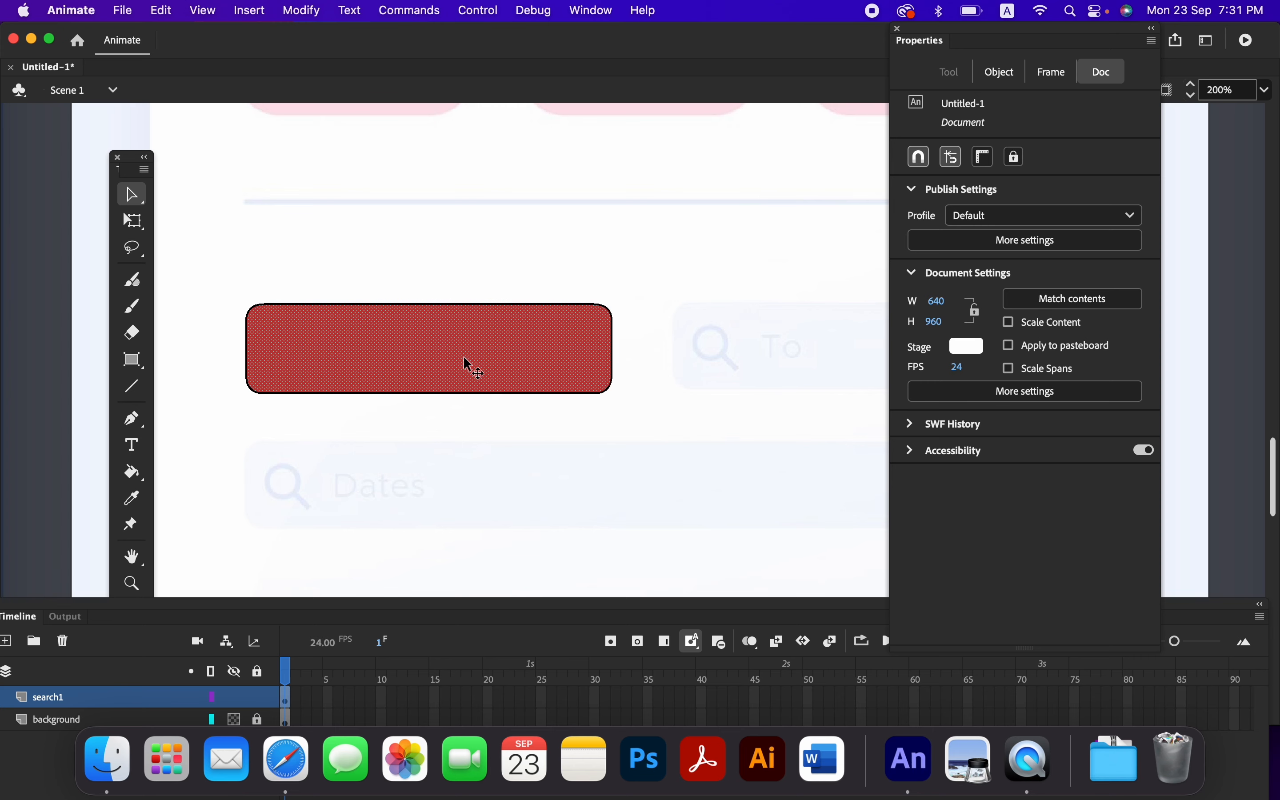
- Delete the whole black outline of the rounded rectangle, keeping only its translucent fill
{"action": "left_click", "coordinate": [502, 393]}
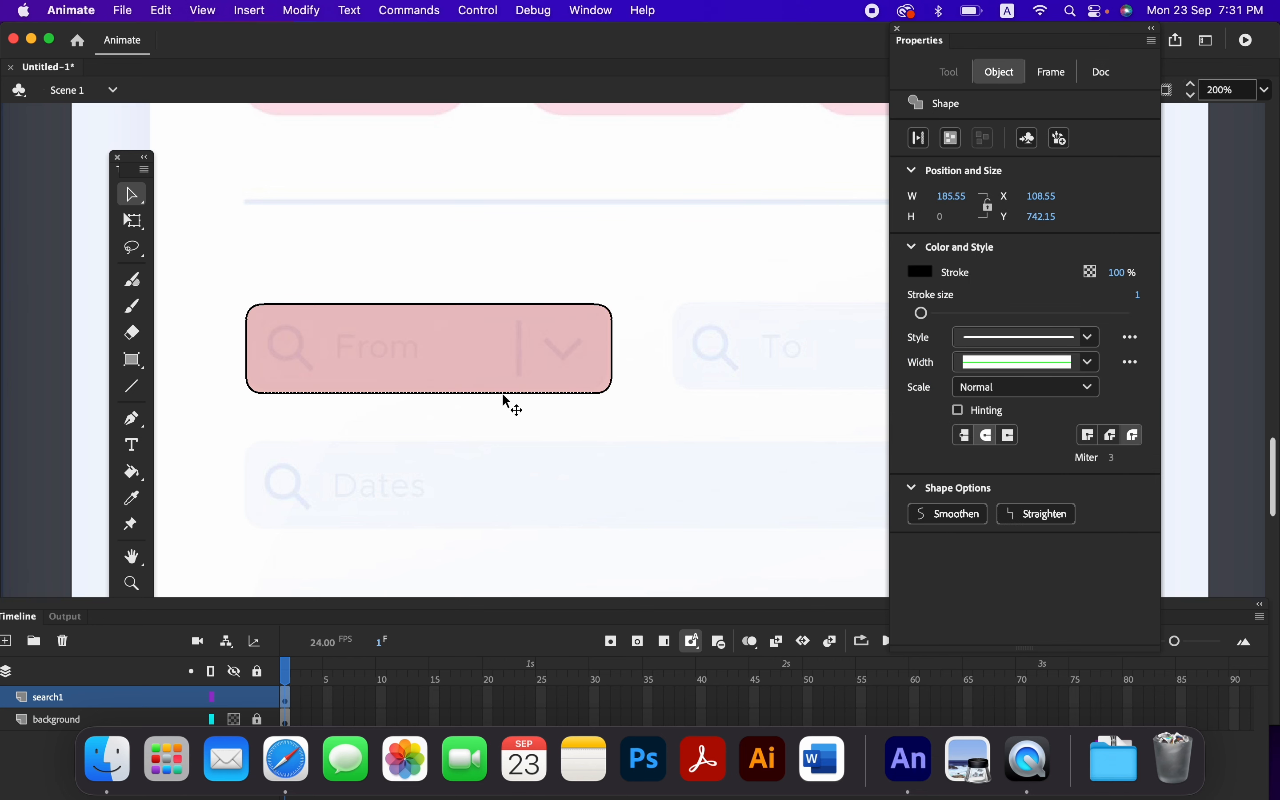
{"action": "key", "text": "Delete"}
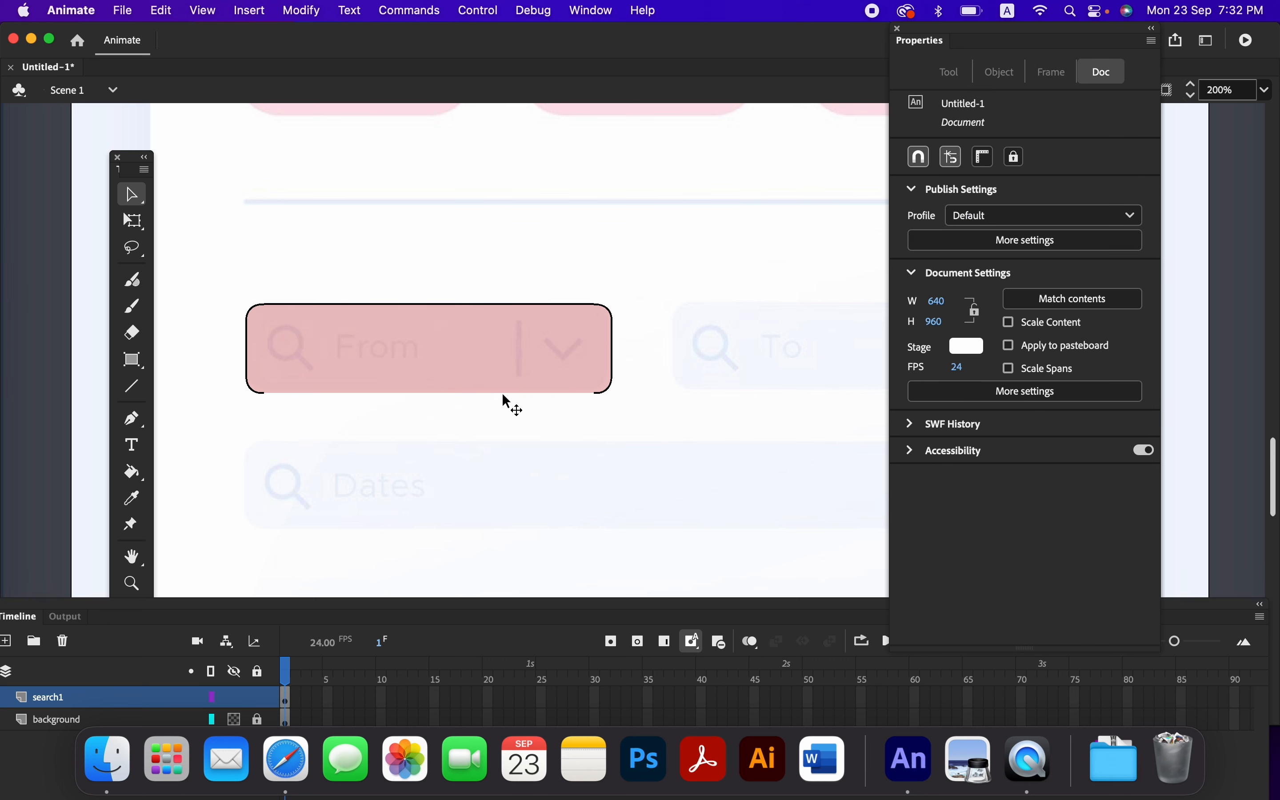
{"action": "double_click", "coordinate": [609, 389]}
{"action": "key", "text": "Delete"}
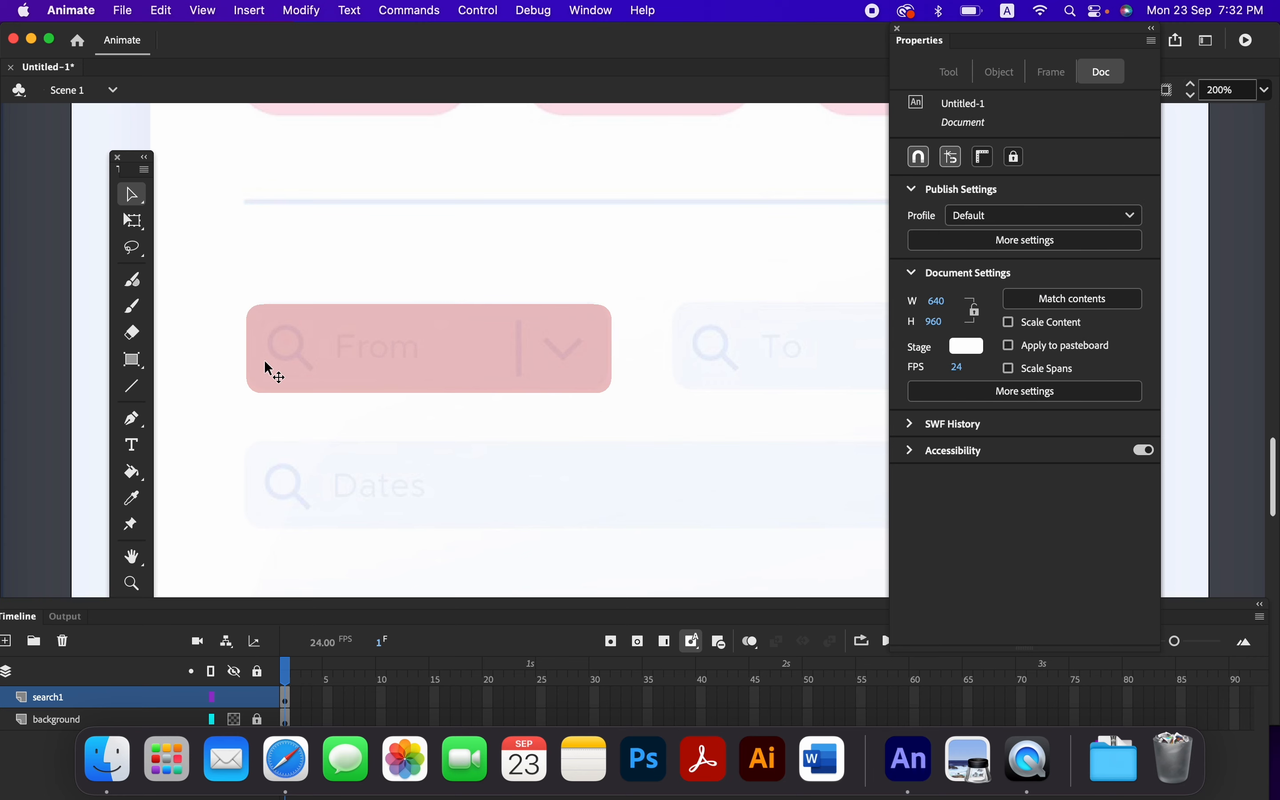
{"action": "left_click", "coordinate": [391, 361]}
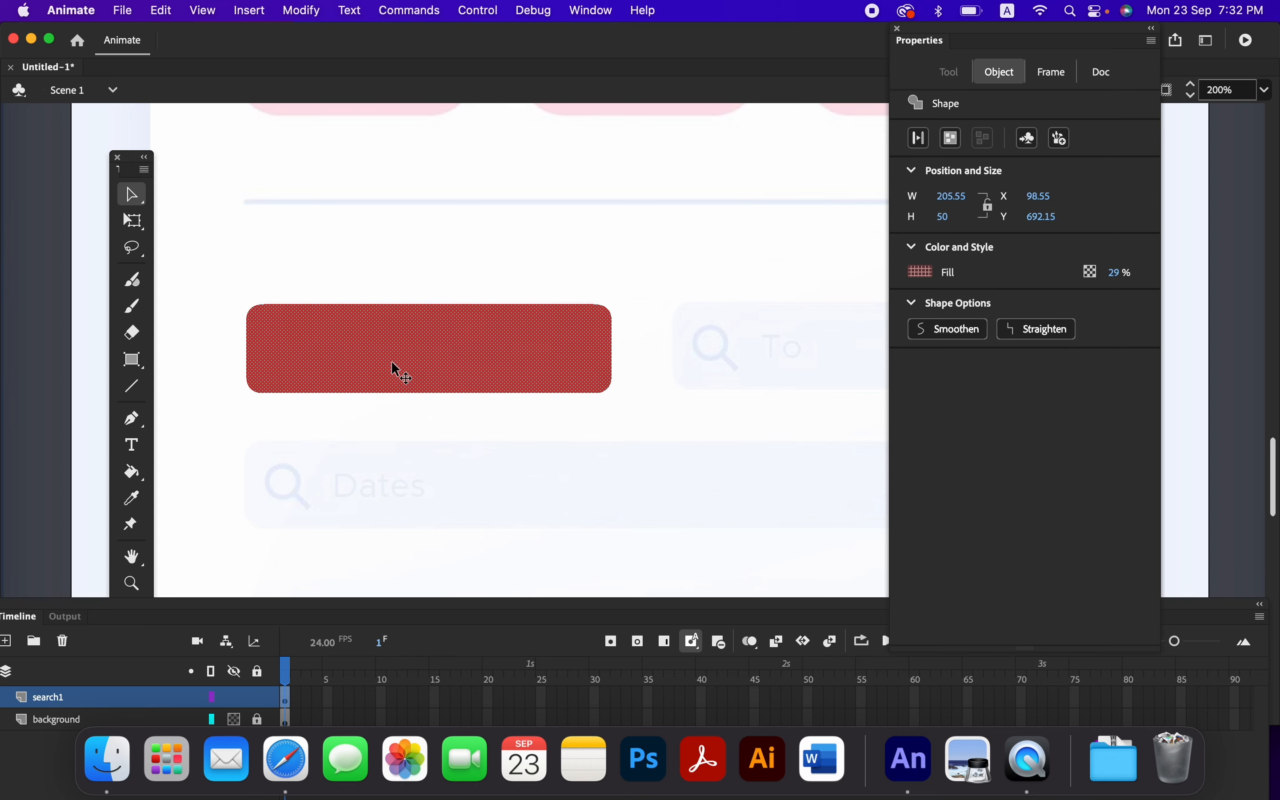
{"action": "left_click", "coordinate": [394, 406]}
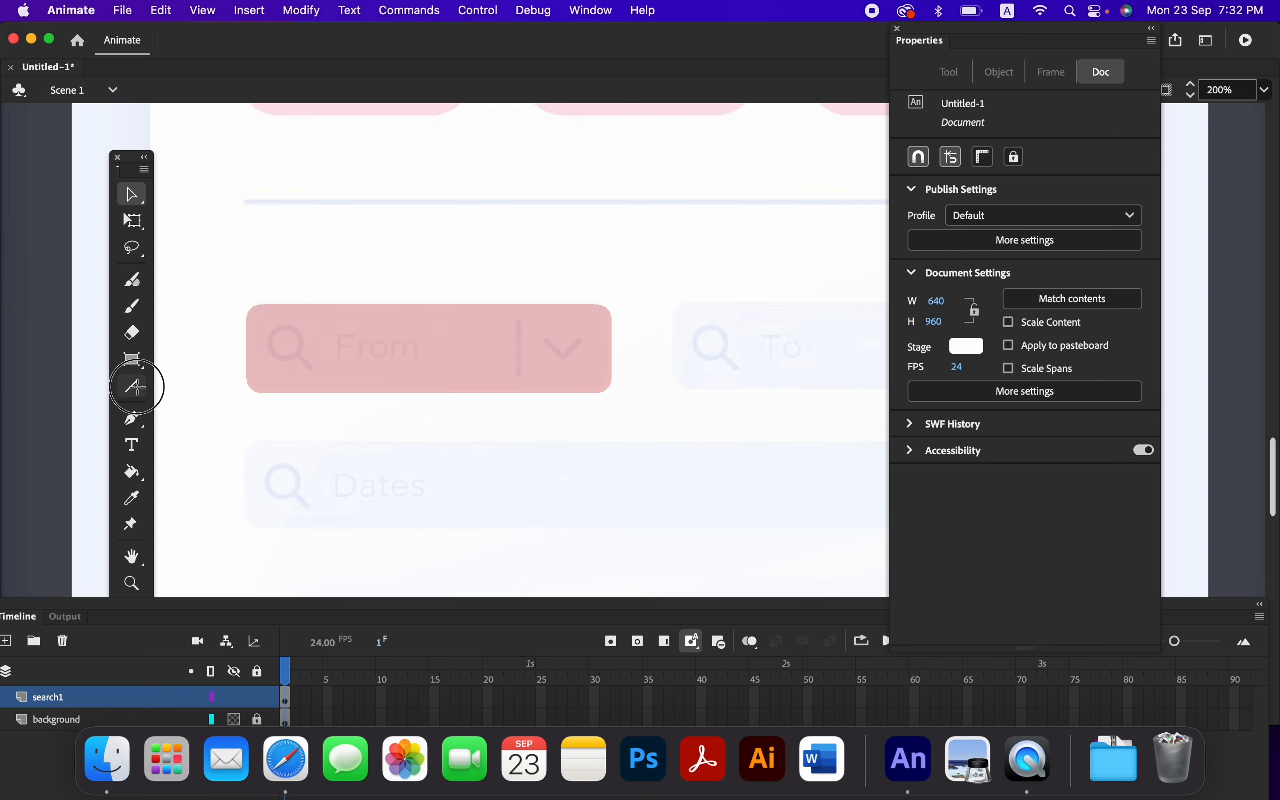
- Draw a black vertical line about 31 px tall over the divider in the From field
{"action": "left_click", "coordinate": [132, 387]}
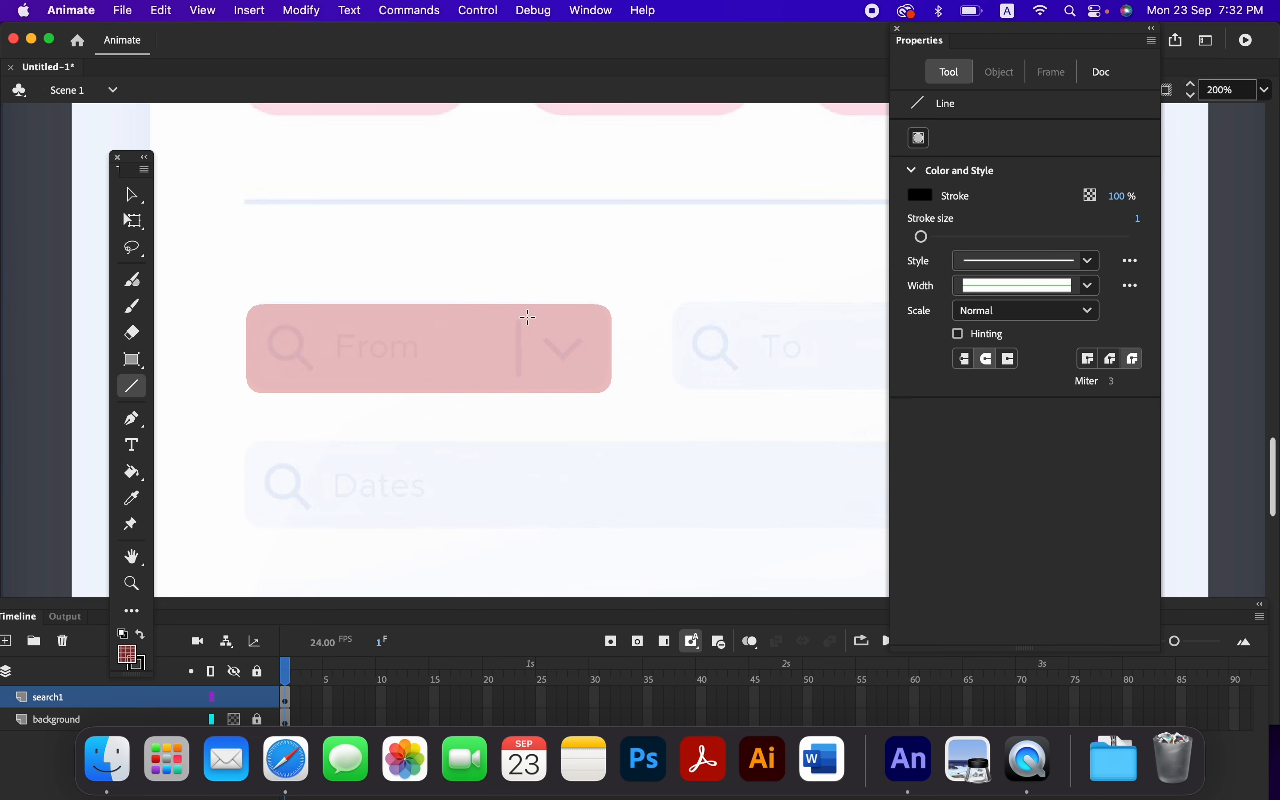
{"action": "left_click", "coordinate": [128, 654]}
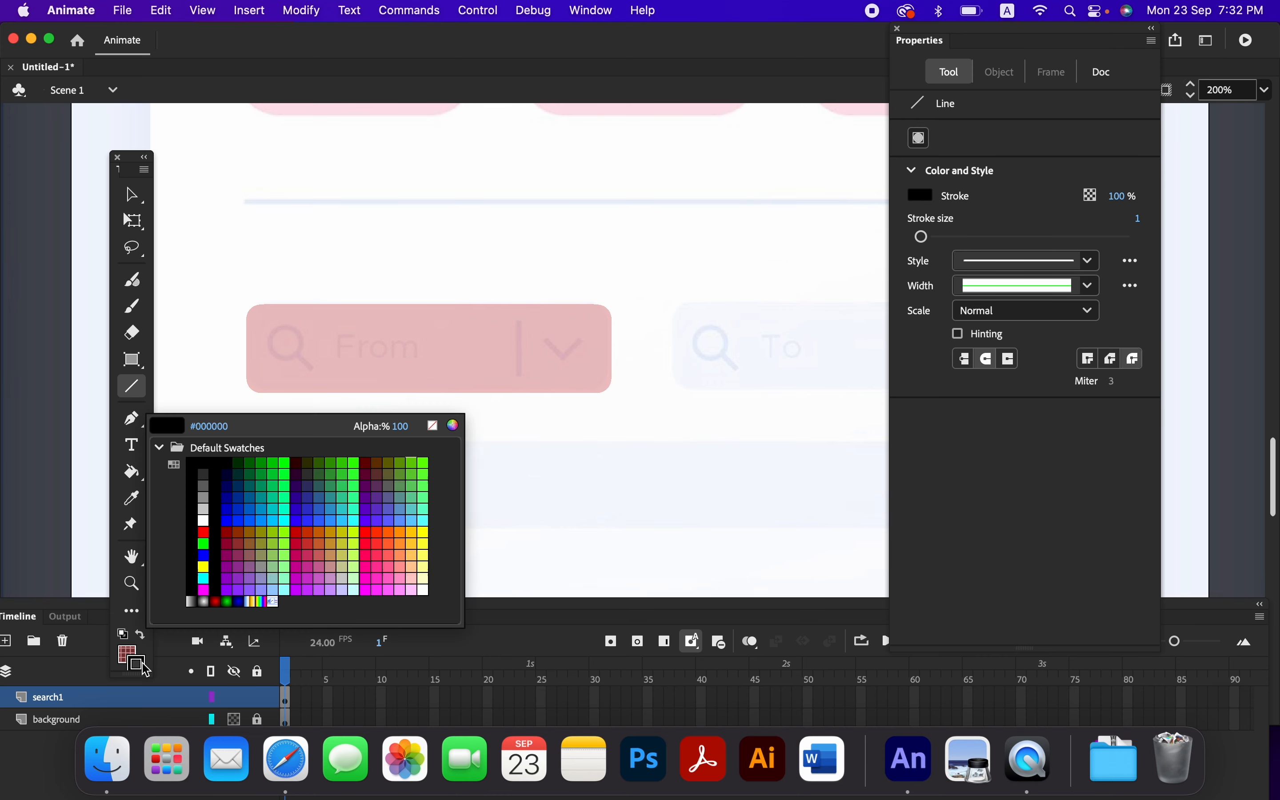
{"action": "left_click", "coordinate": [204, 464]}
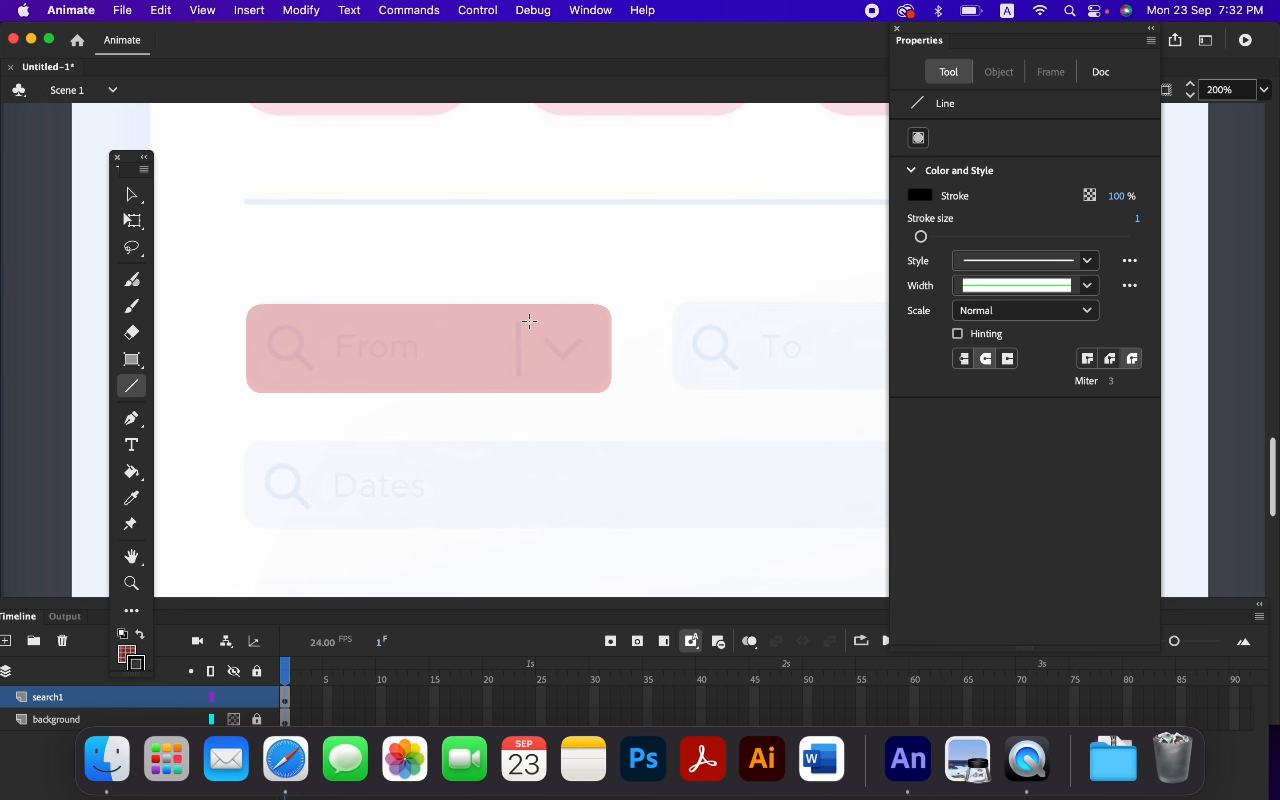
{"action": "left_click_drag", "start_coordinate": [520, 324], "coordinate": [521, 377]}
- Set the vertical divider line's stroke size to 3
{"action": "left_click", "coordinate": [133, 194]}
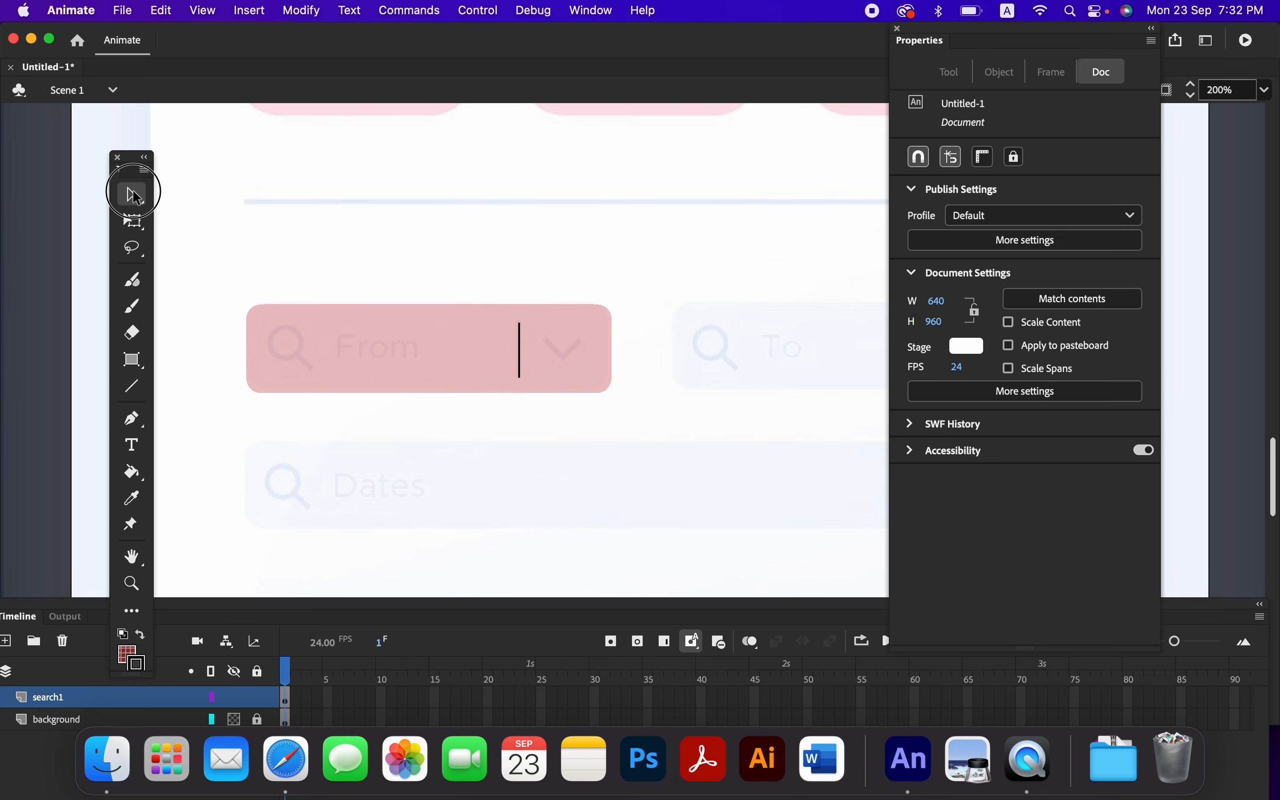
{"action": "left_click", "coordinate": [521, 352]}
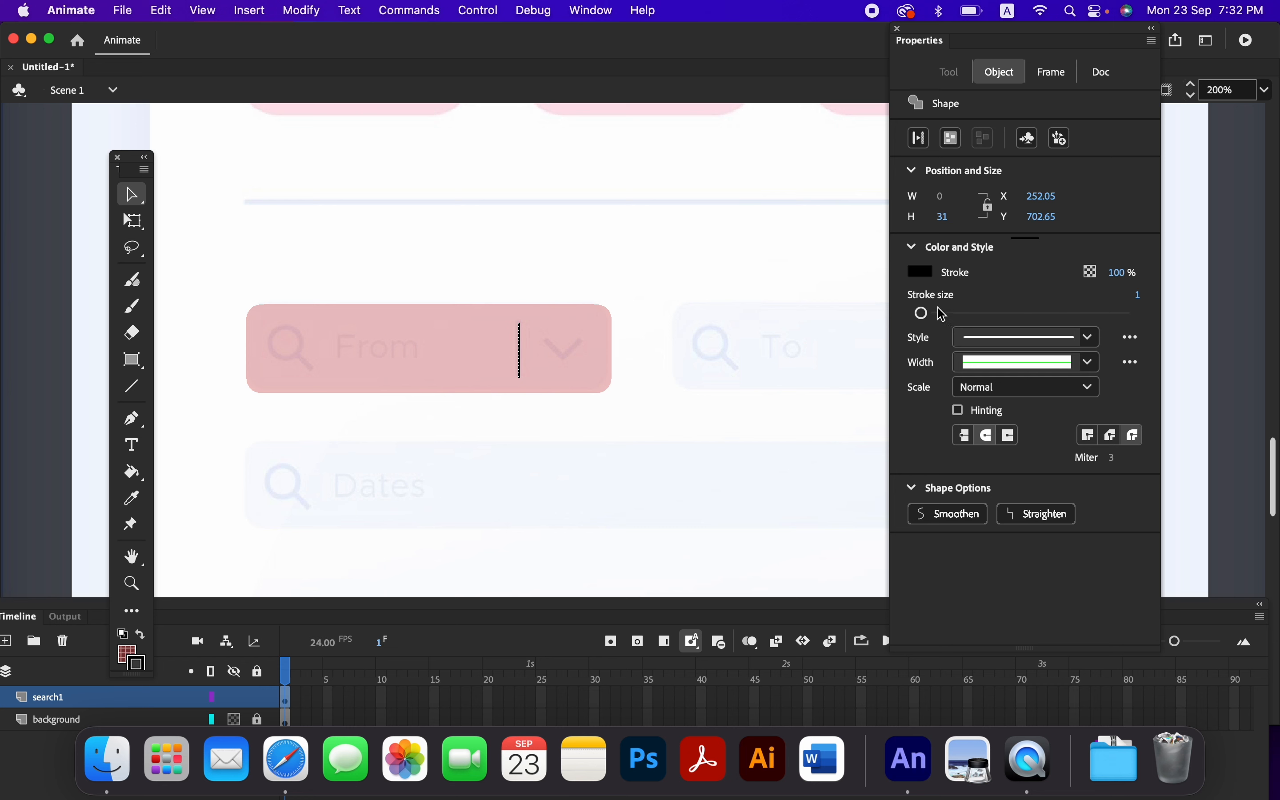
{"action": "left_click", "coordinate": [1141, 300]}
{"action": "type", "text": "3"}
{"action": "key", "text": "Return"}
- Trace the From field's down-pointing chevron with the Line tool at stroke size 3
{"action": "left_click", "coordinate": [132, 386]}
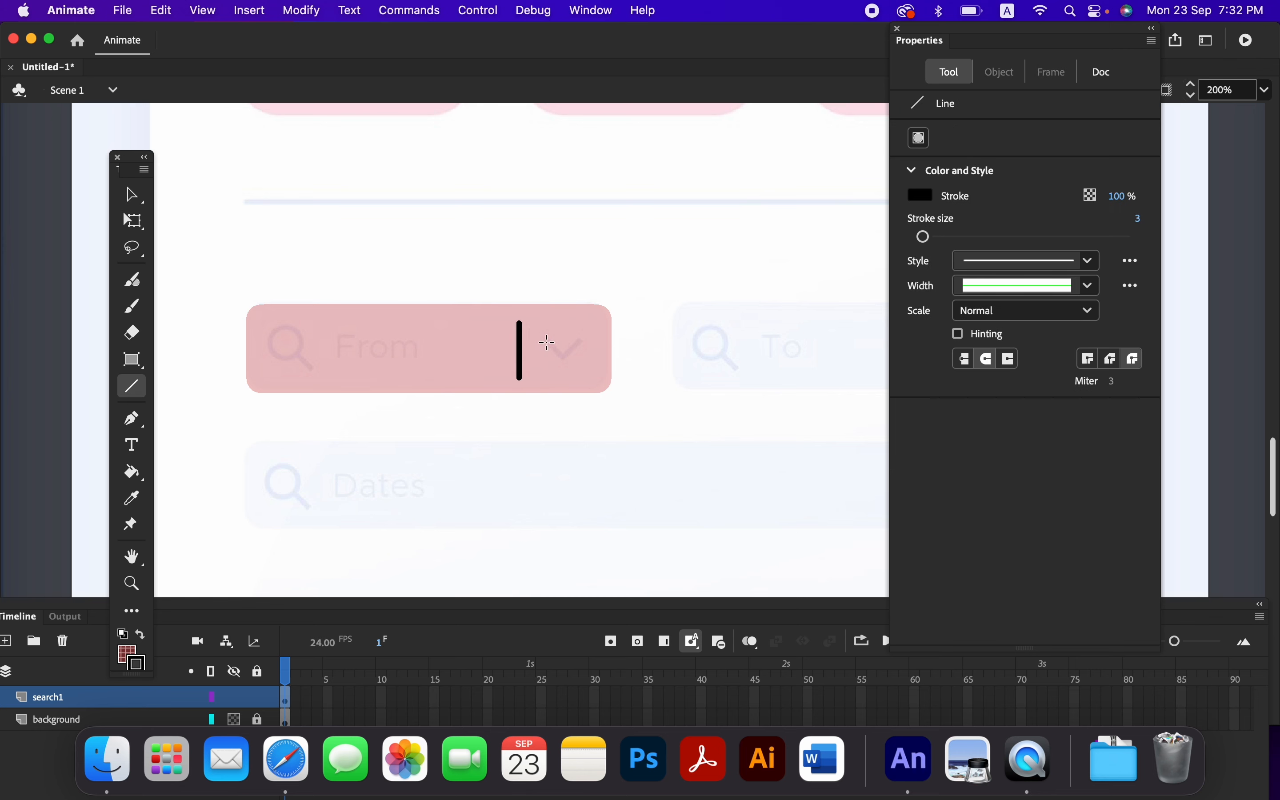
{"action": "mouse_move", "coordinate": [548, 342]}
{"action": "left_mouse_down"}
{"action": "mouse_move", "coordinate": [565, 360]}
{"action": "mouse_move", "coordinate": [585, 340]}
{"action": "left_mouse_up"}
- Trace the From field's magnifying glass icon with an oval for the lens and a short diagonal line for the handle
{"action": "left_click", "coordinate": [132, 360]}
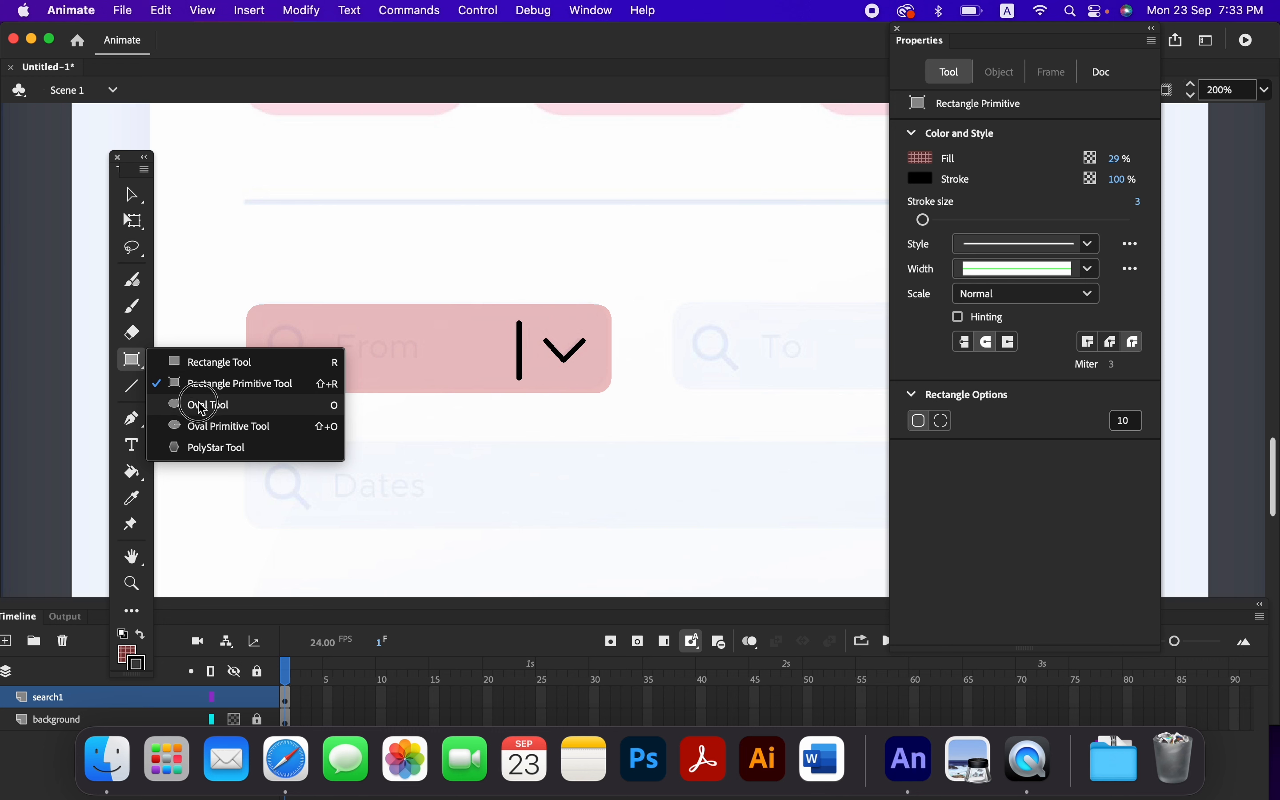
{"action": "left_click", "coordinate": [201, 404]}
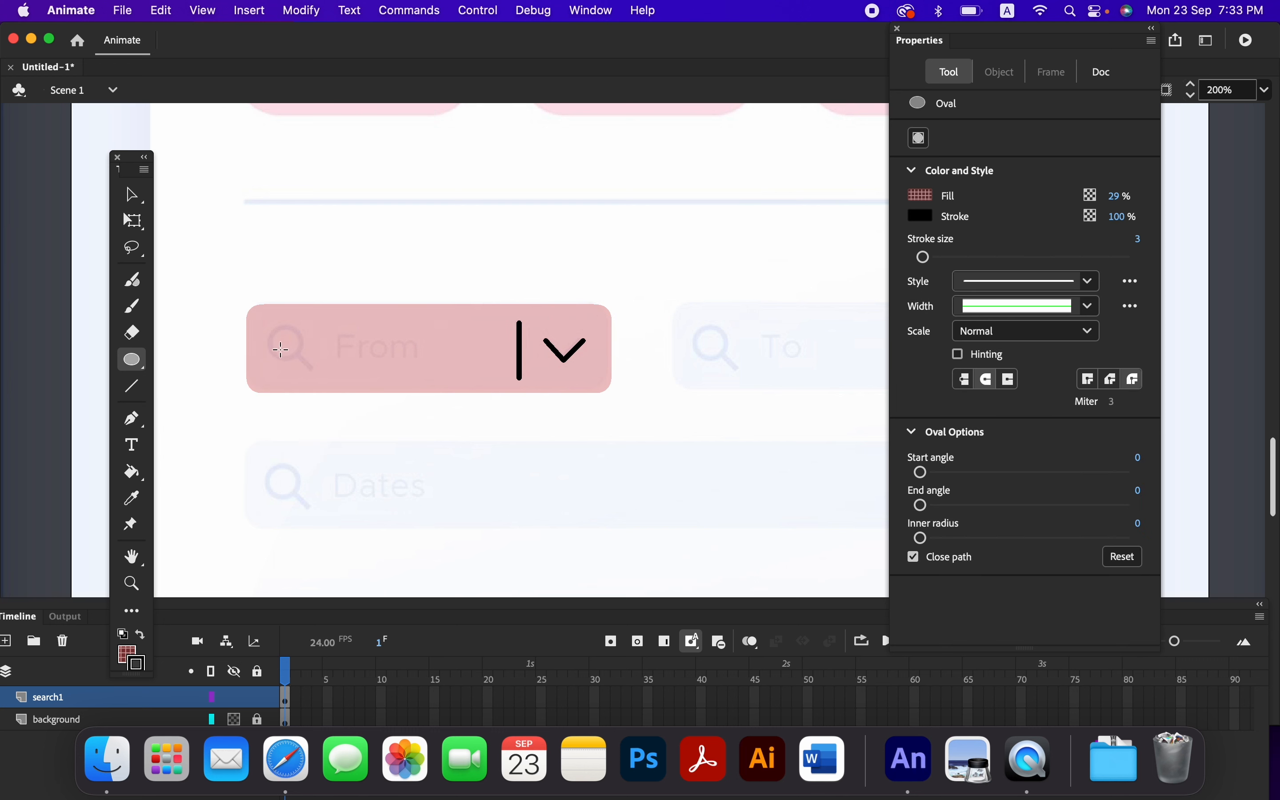
{"action": "left_click_drag", "start_coordinate": [270, 329], "coordinate": [307, 355]}
{"action": "left_click", "coordinate": [137, 392]}
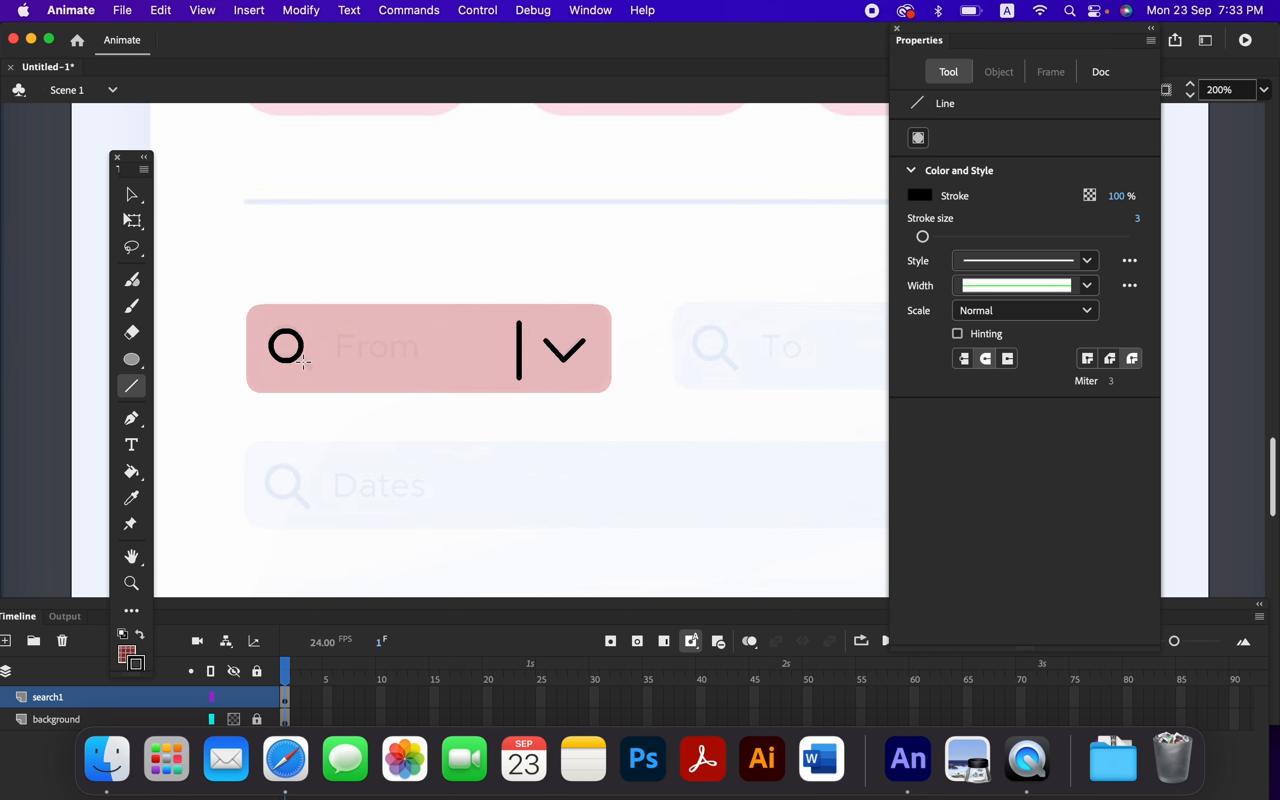
{"action": "left_click_drag", "start_coordinate": [300, 359], "coordinate": [312, 371]}
{"action": "left_click", "coordinate": [126, 201]}
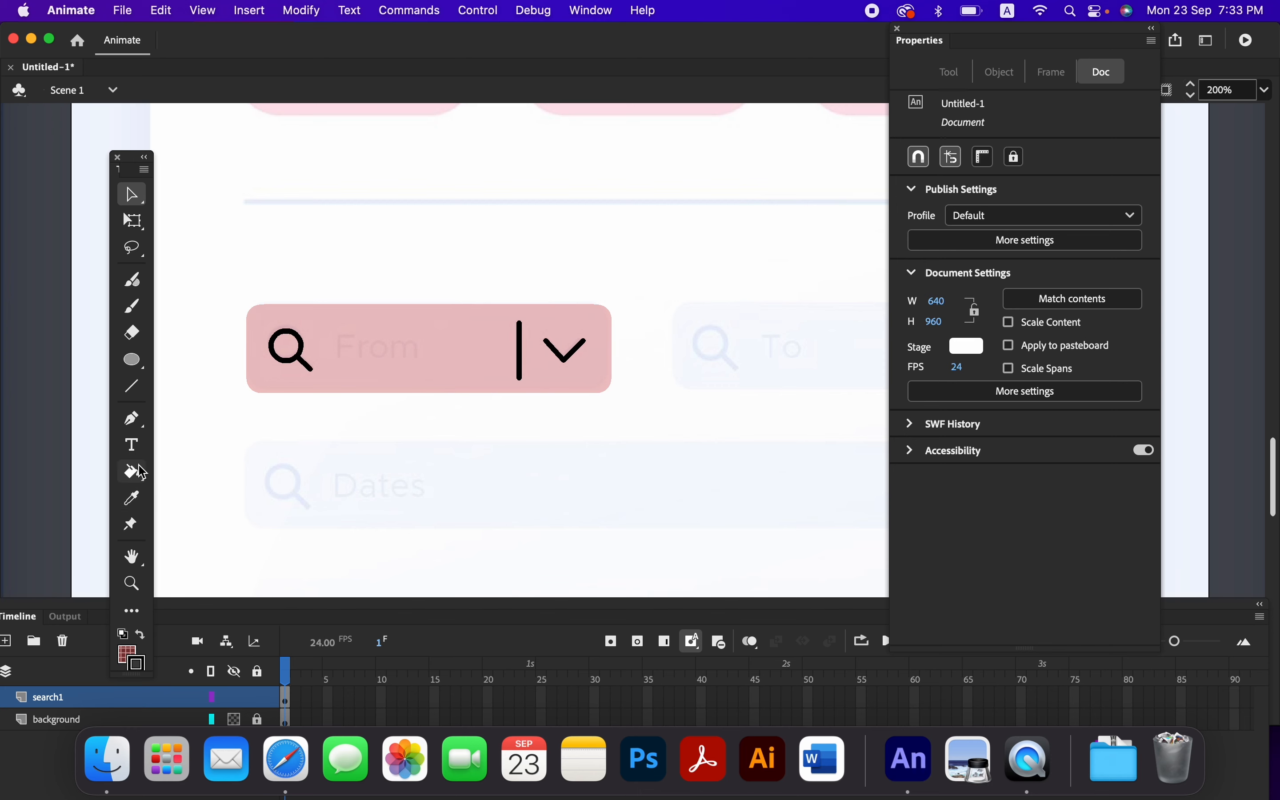
- Add the static text "From" at the From field with the Text tool
{"action": "left_click", "coordinate": [133, 446]}
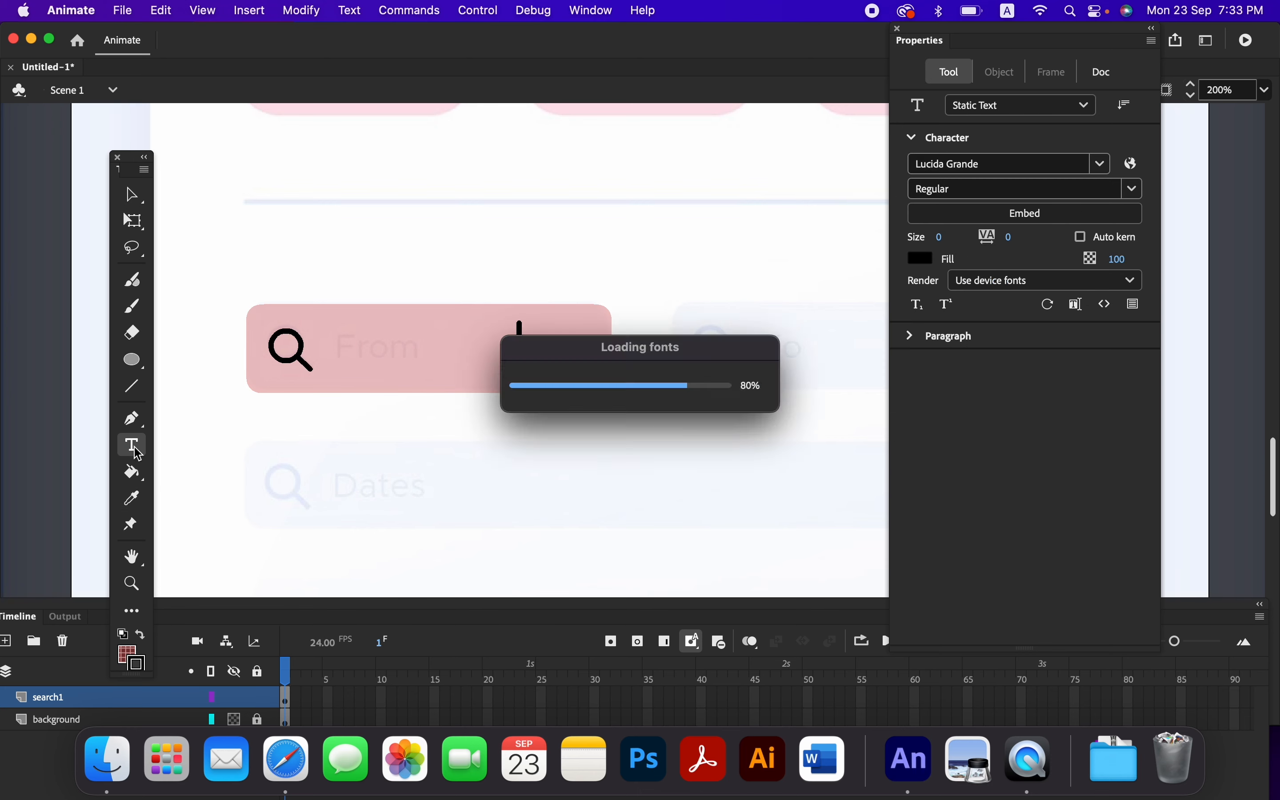
{"action": "left_click", "coordinate": [352, 437]}
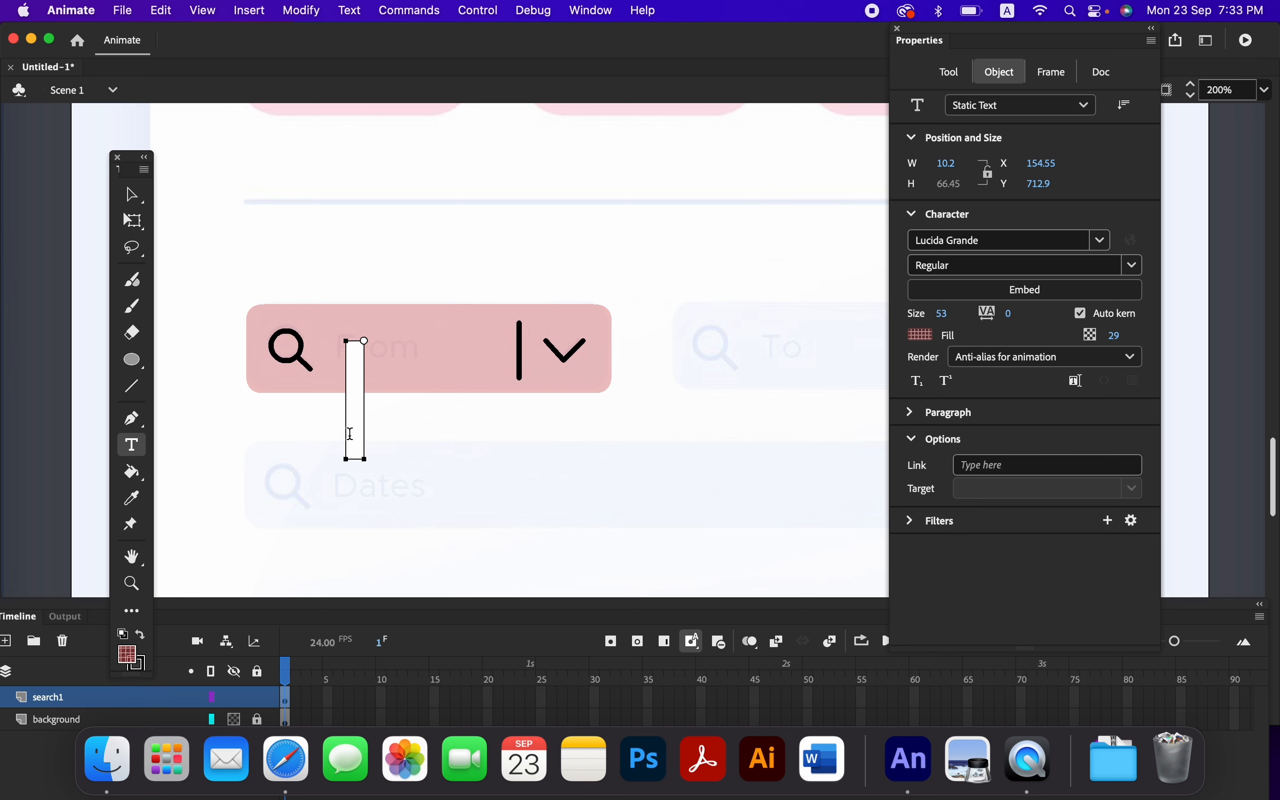
{"action": "type", "text": "From"}
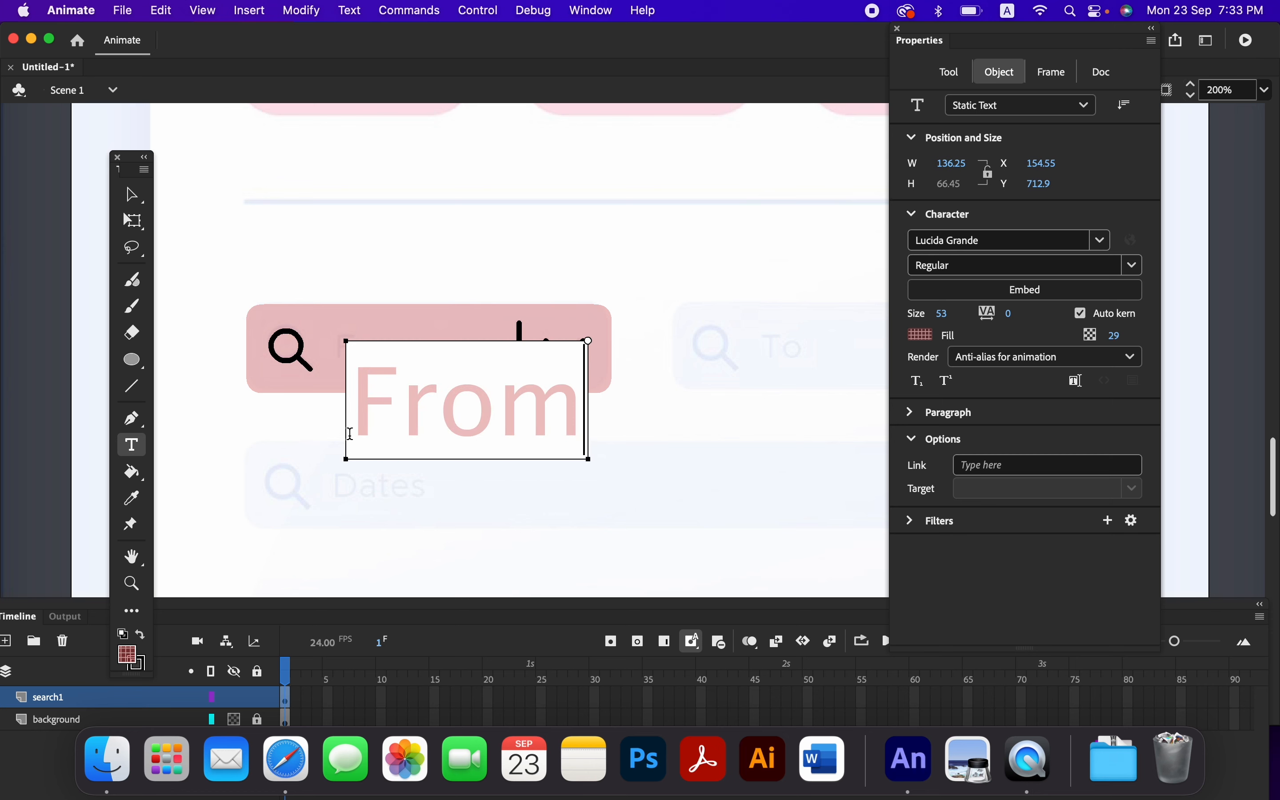
- Set the From text's fill to black with 100% alpha
{"action": "left_click_drag", "start_coordinate": [360, 402], "coordinate": [587, 418]}
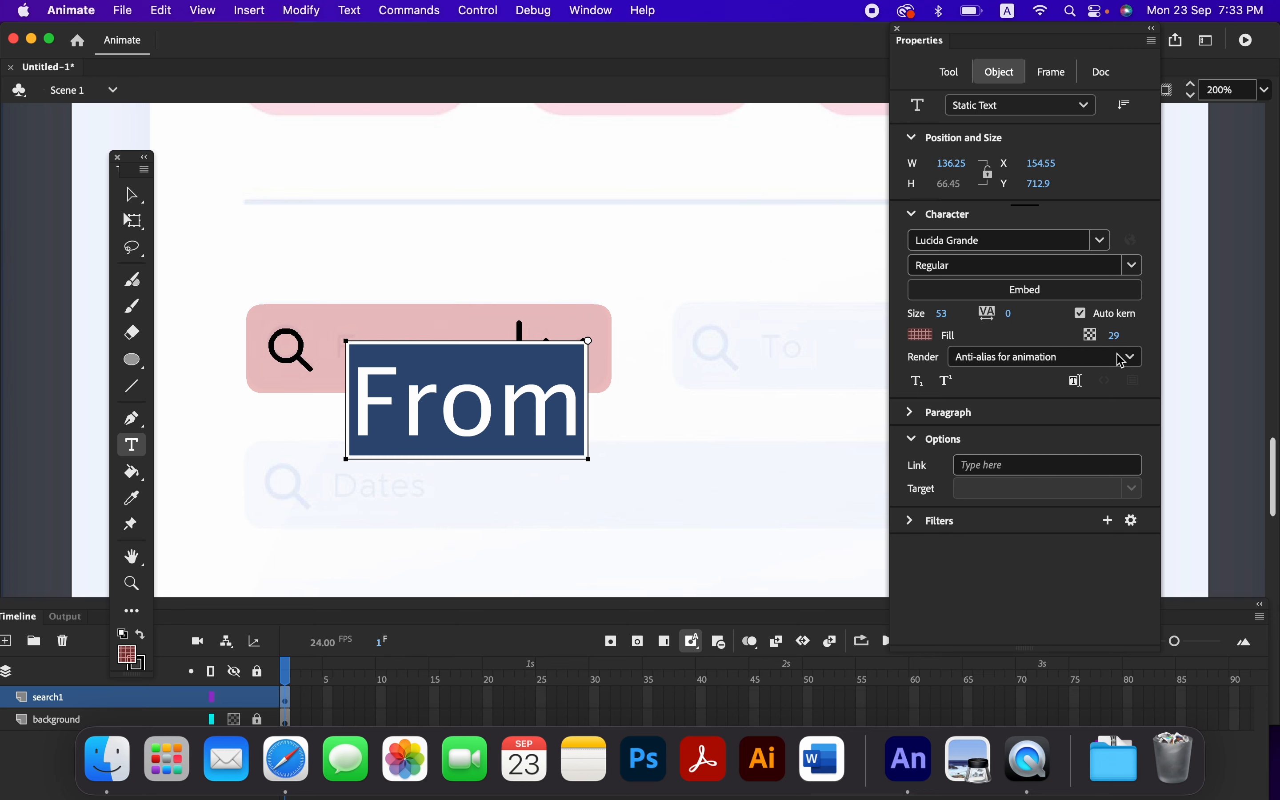
{"action": "left_click", "coordinate": [923, 344]}
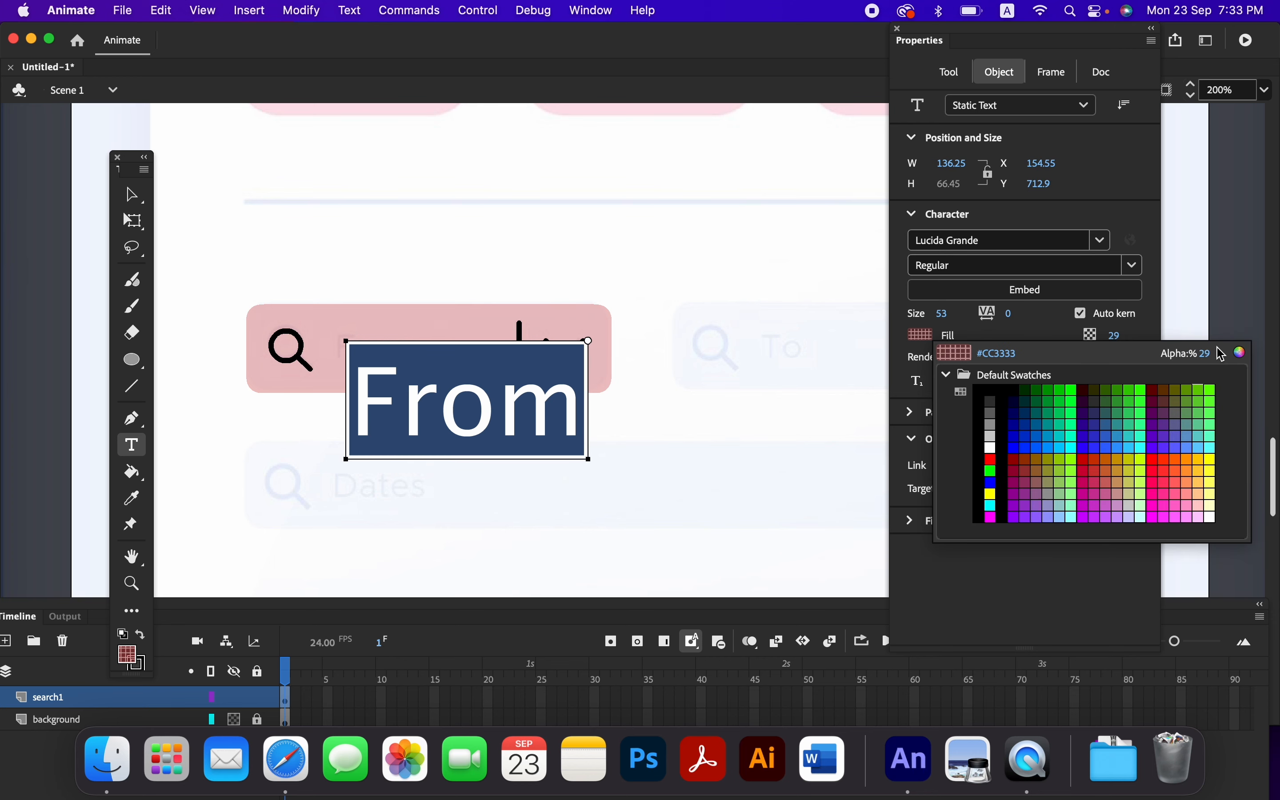
{"action": "left_click_drag", "start_coordinate": [1209, 354], "coordinate": [1250, 358]}
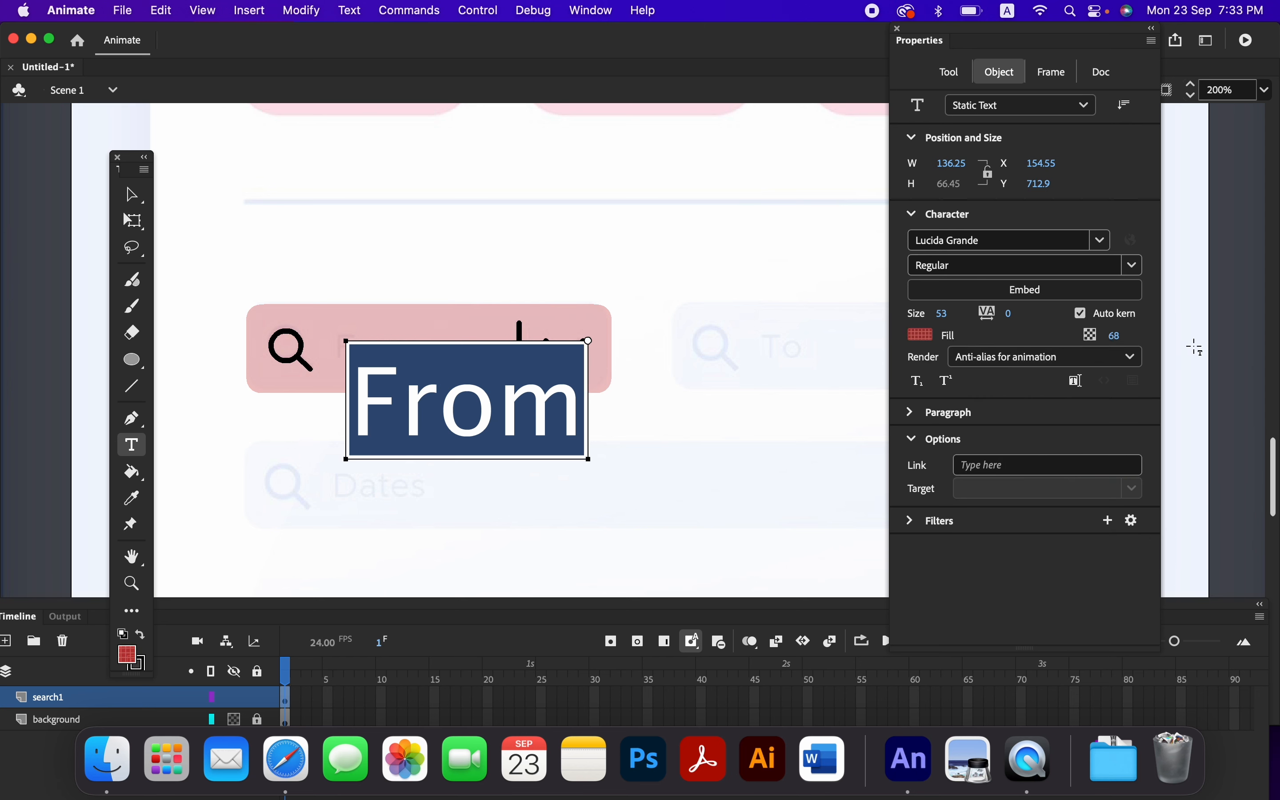
{"action": "left_click", "coordinate": [1115, 337]}
{"action": "type", "text": "100"}
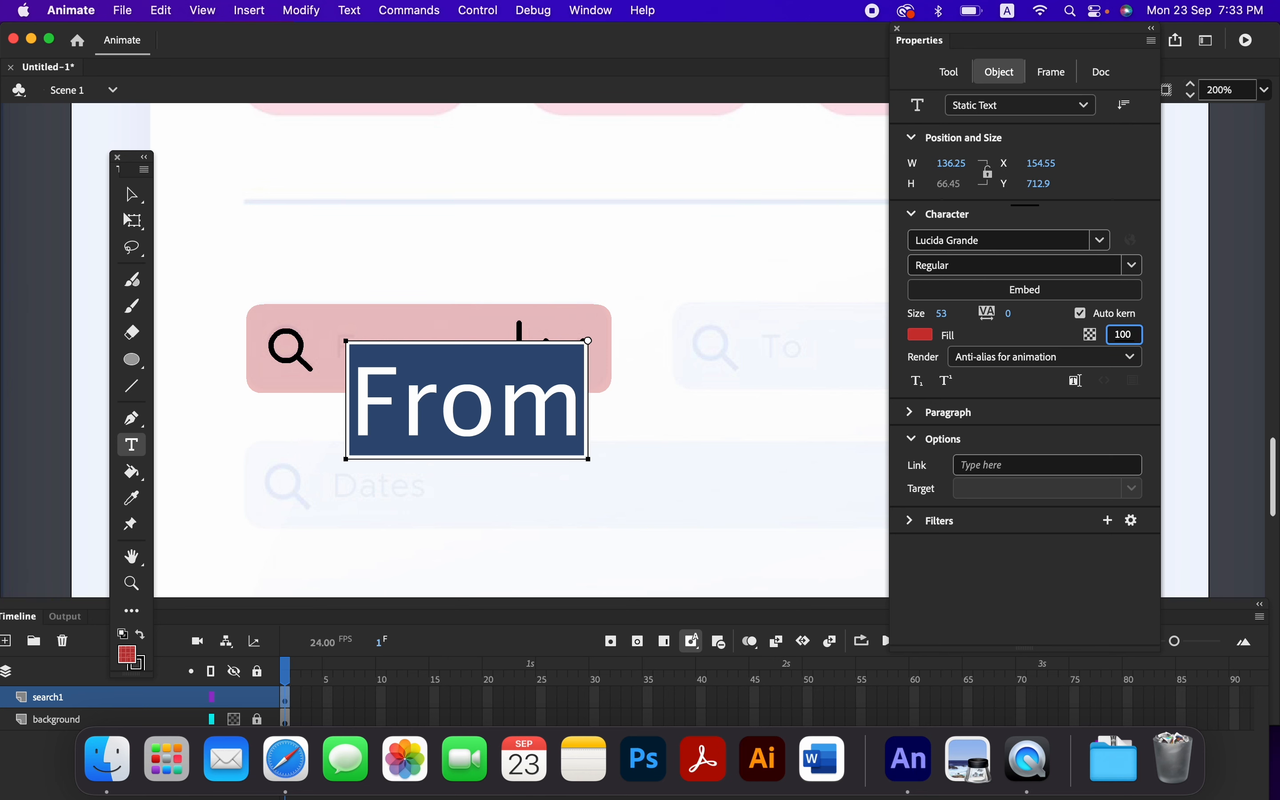
{"action": "key", "text": "Return"}
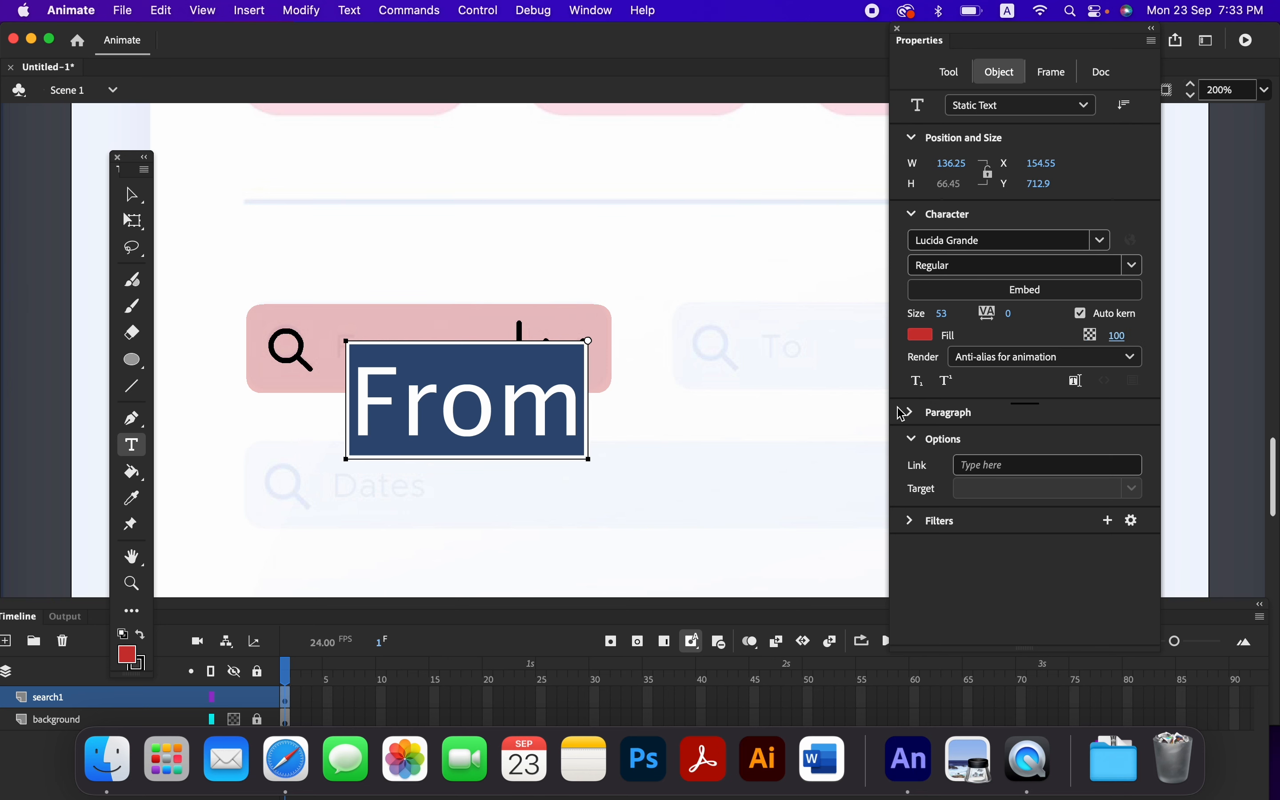
{"action": "left_click", "coordinate": [920, 334]}
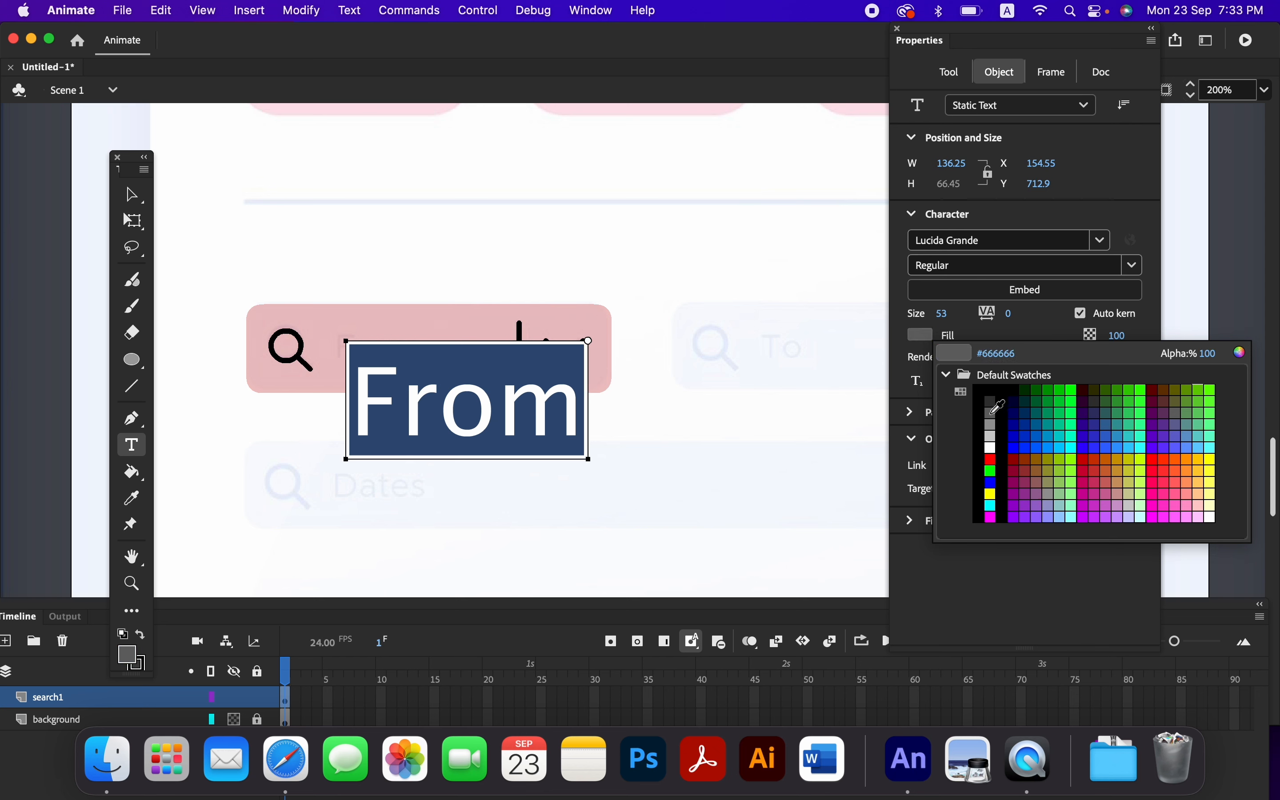
{"action": "left_click", "coordinate": [990, 391]}
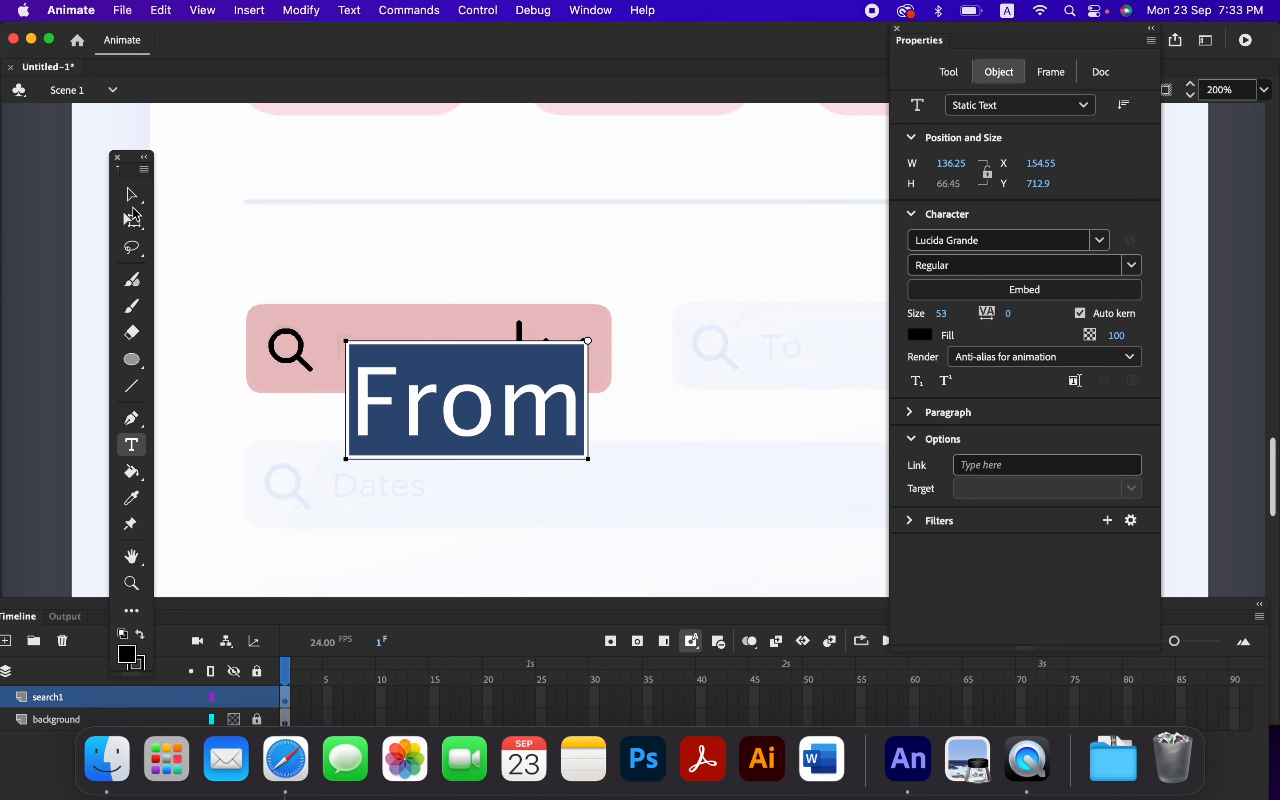
- Set the From text's font size to 23 and move it over the field's faded placeholder text
{"action": "left_click", "coordinate": [134, 221]}
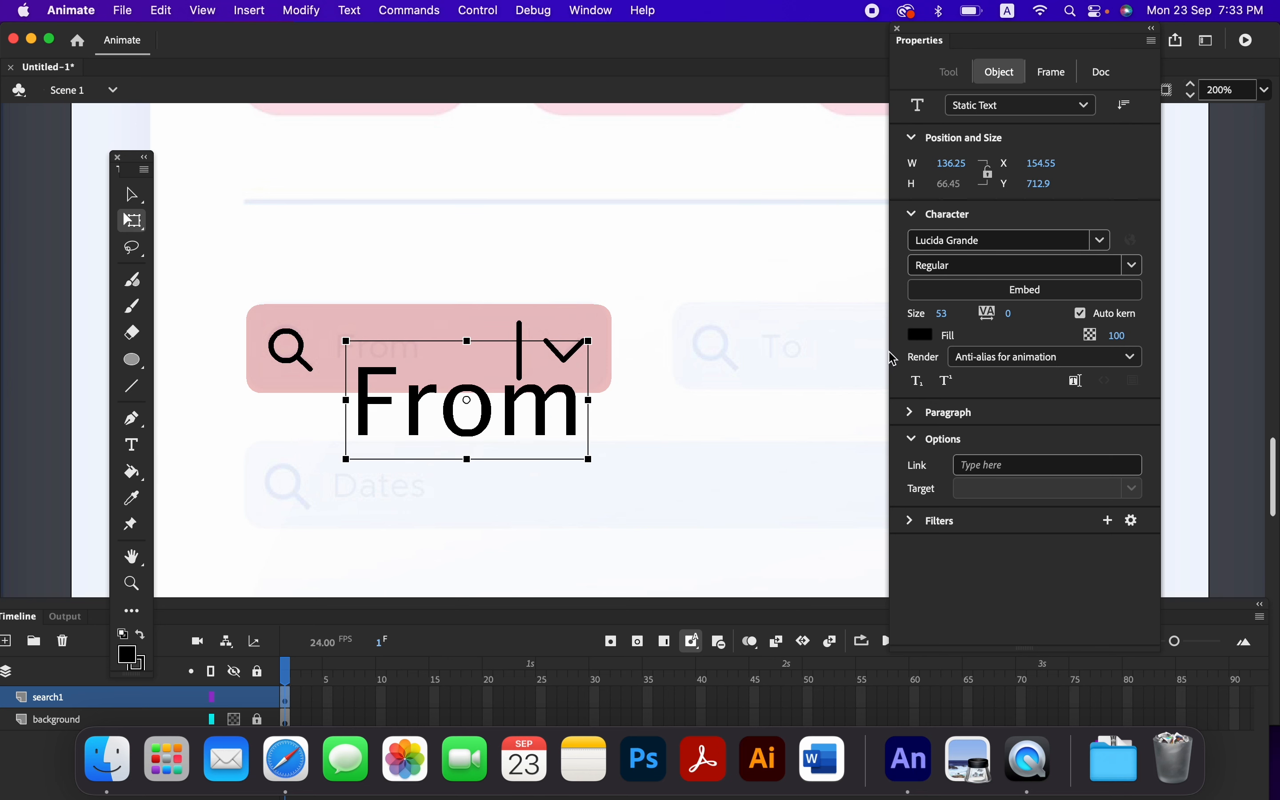
{"action": "double_click", "coordinate": [368, 422]}
{"action": "left_click_drag", "start_coordinate": [361, 415], "coordinate": [630, 421]}
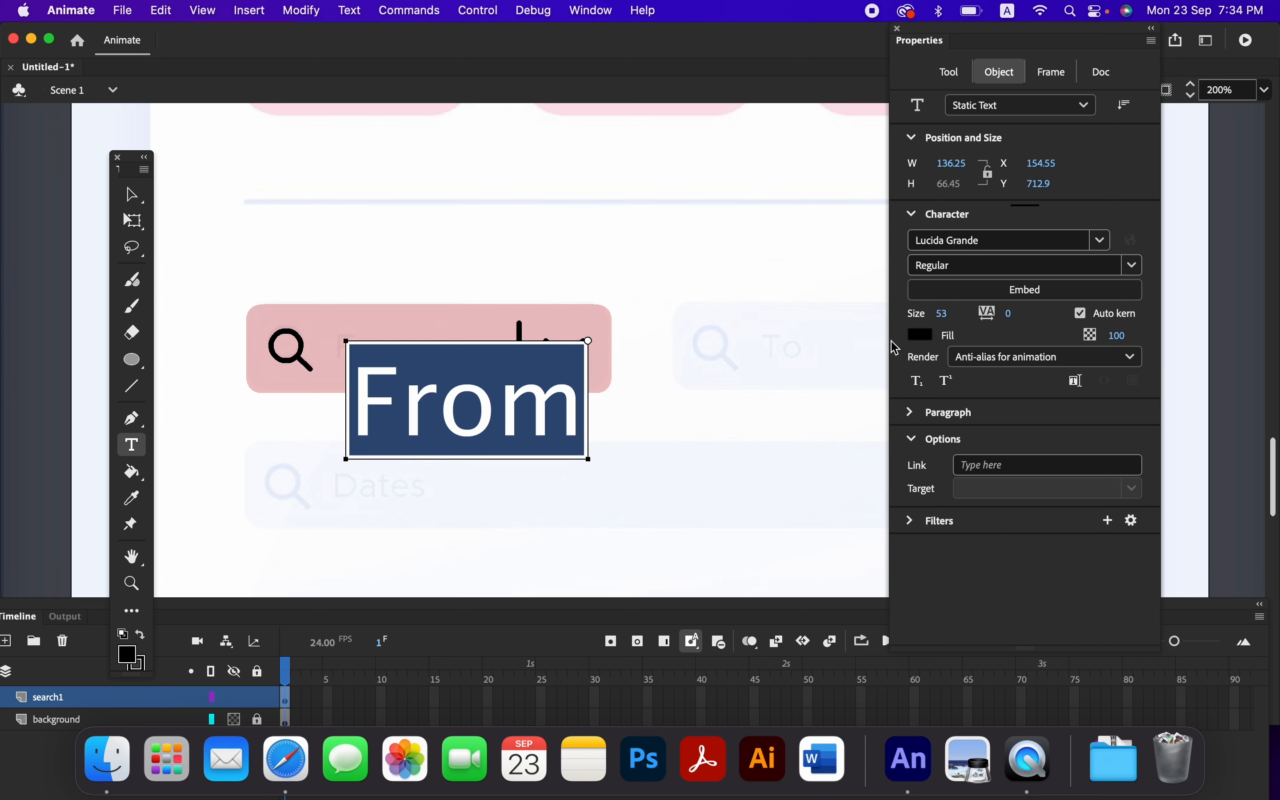
{"action": "left_click_drag", "start_coordinate": [941, 316], "coordinate": [915, 316]}
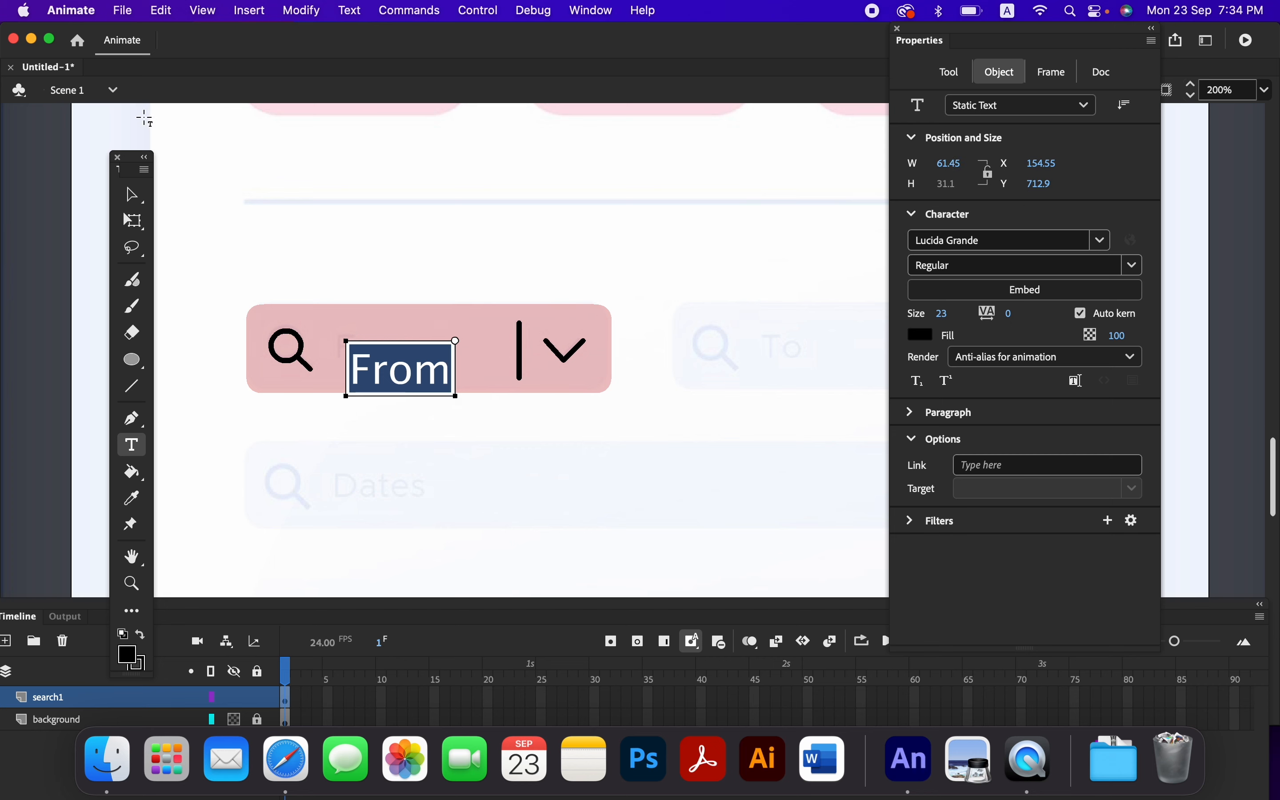
{"action": "left_click", "coordinate": [133, 196]}
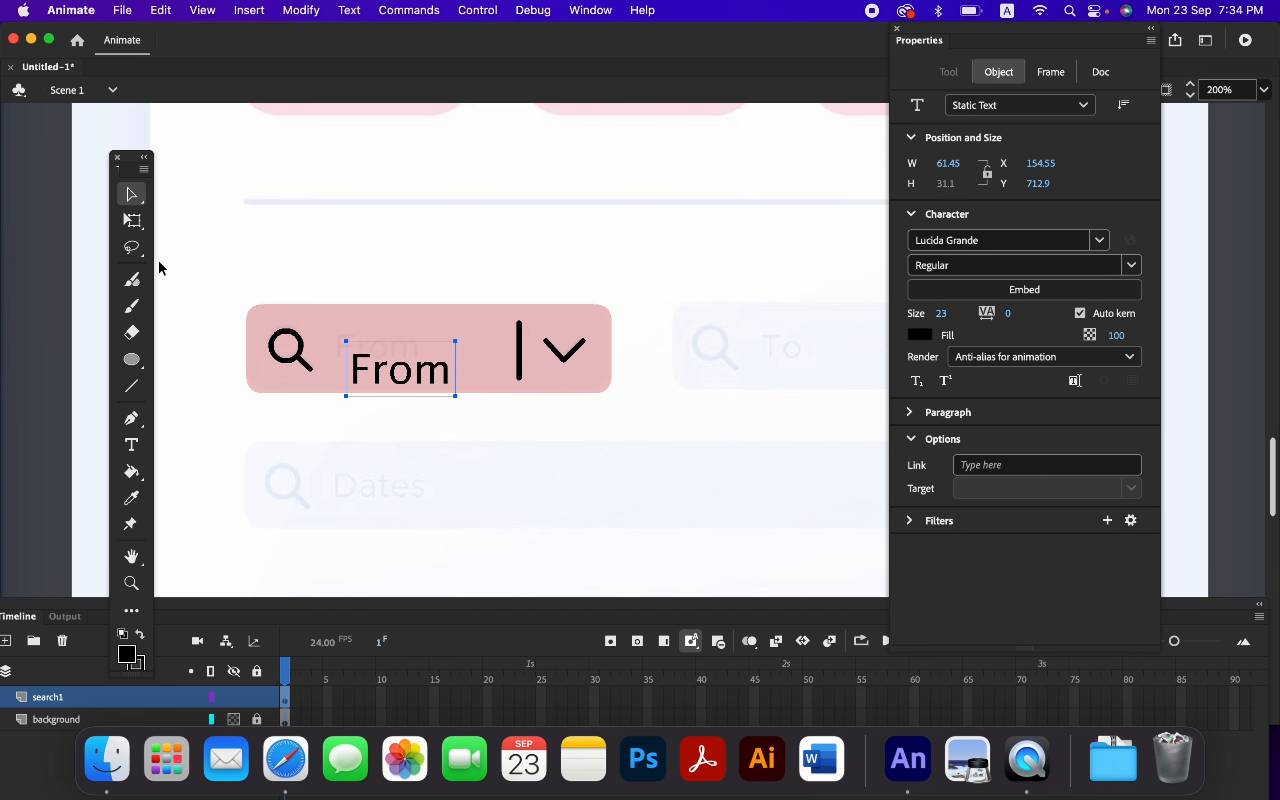
{"action": "left_click_drag", "start_coordinate": [407, 342], "coordinate": [381, 325]}
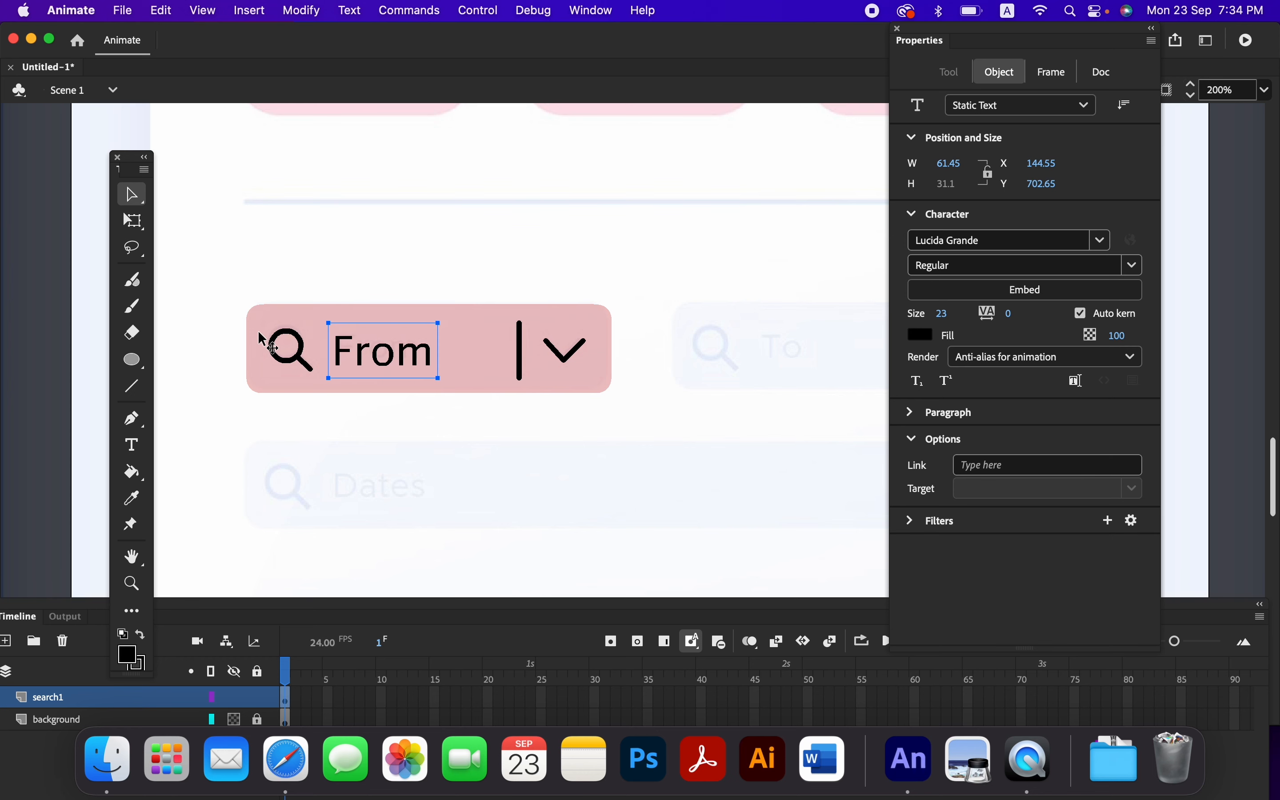
- Scale the From text down to about 51 × 26 px with Free Transform
{"action": "key", "text": "super+equal"}
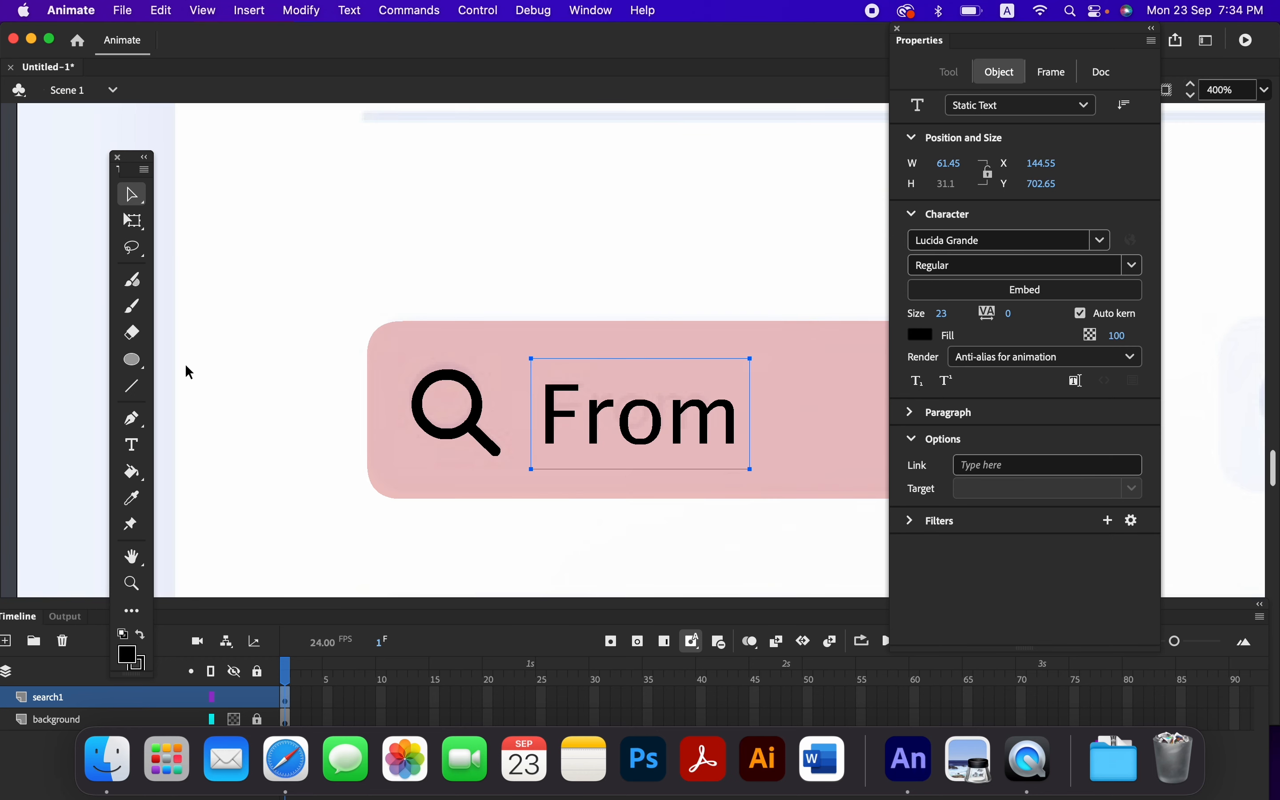
{"action": "left_click", "coordinate": [133, 221]}
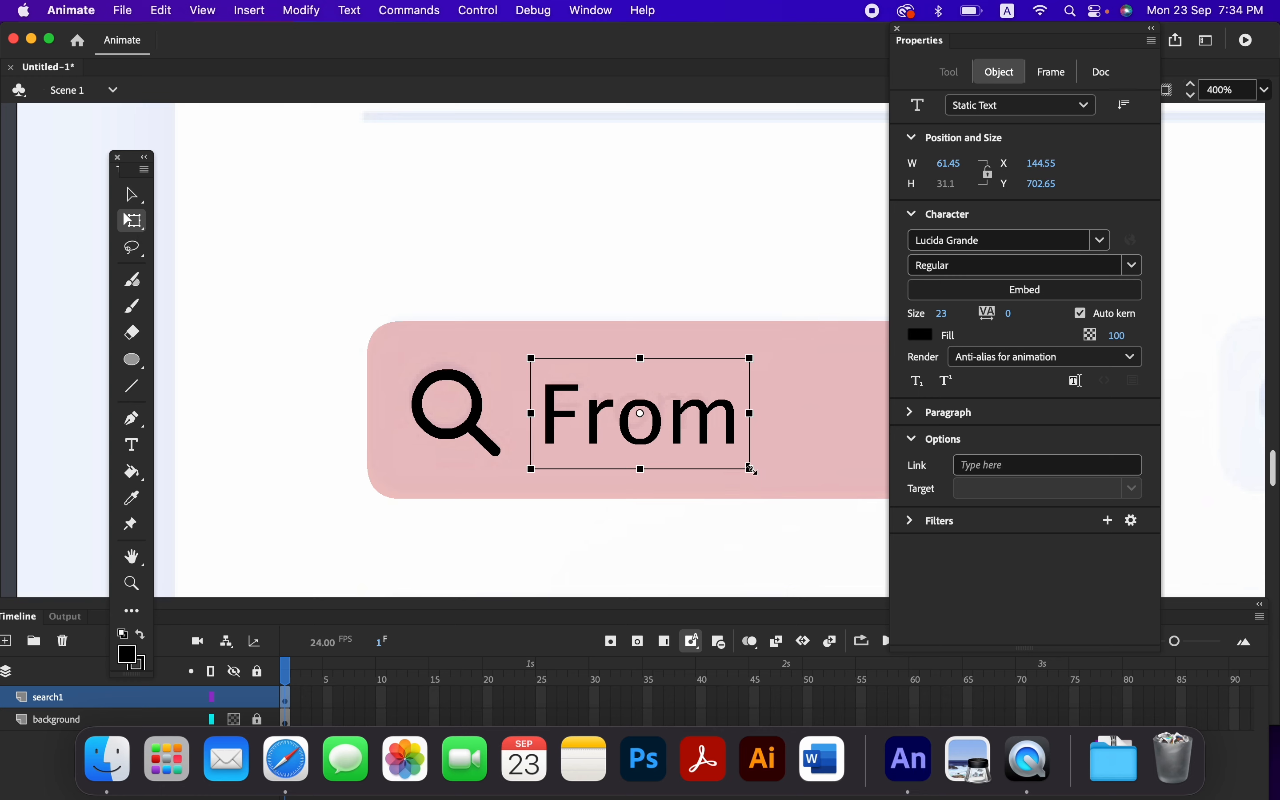
{"action": "left_click_drag", "start_coordinate": [753, 467], "coordinate": [735, 458]}
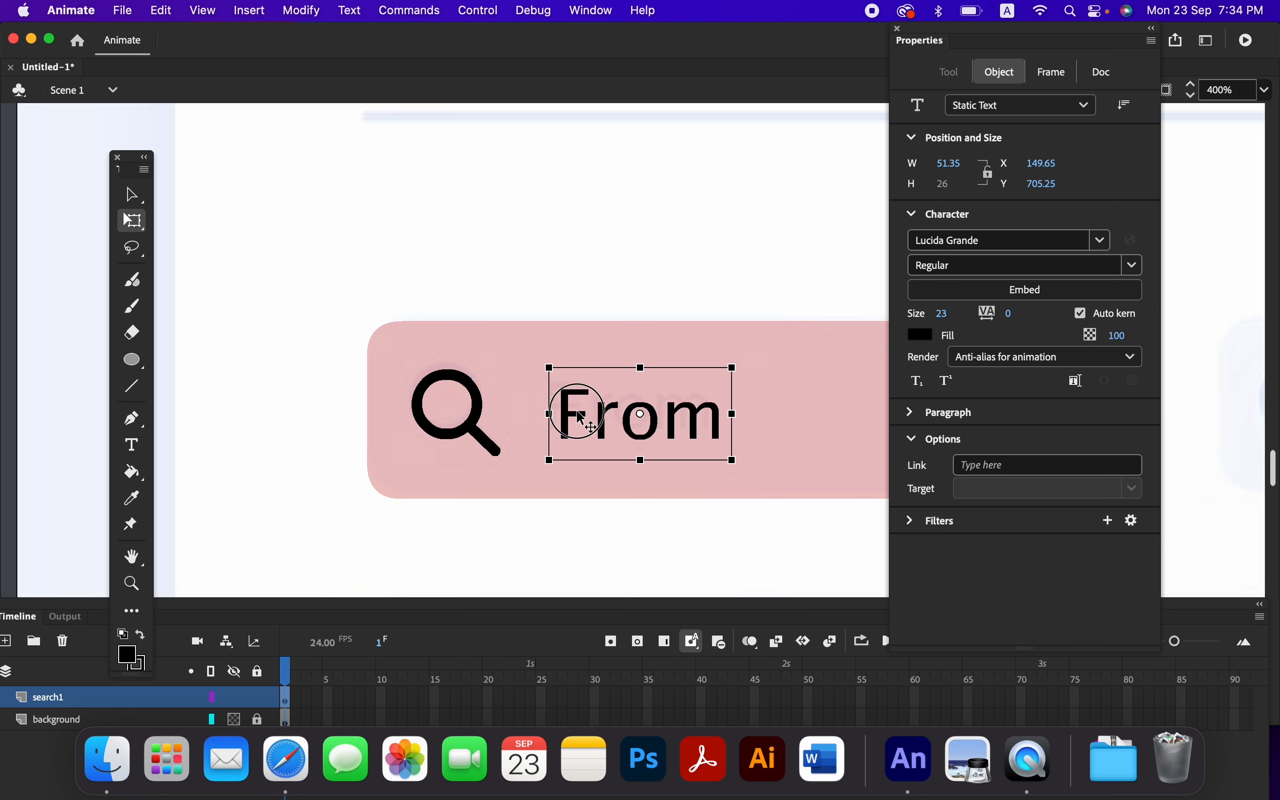
- Fine-align the From text over the faded placeholder beside the magnifying glass, at about X 147, Y 704
{"action": "left_click_drag", "start_coordinate": [577, 413], "coordinate": [566, 403]}
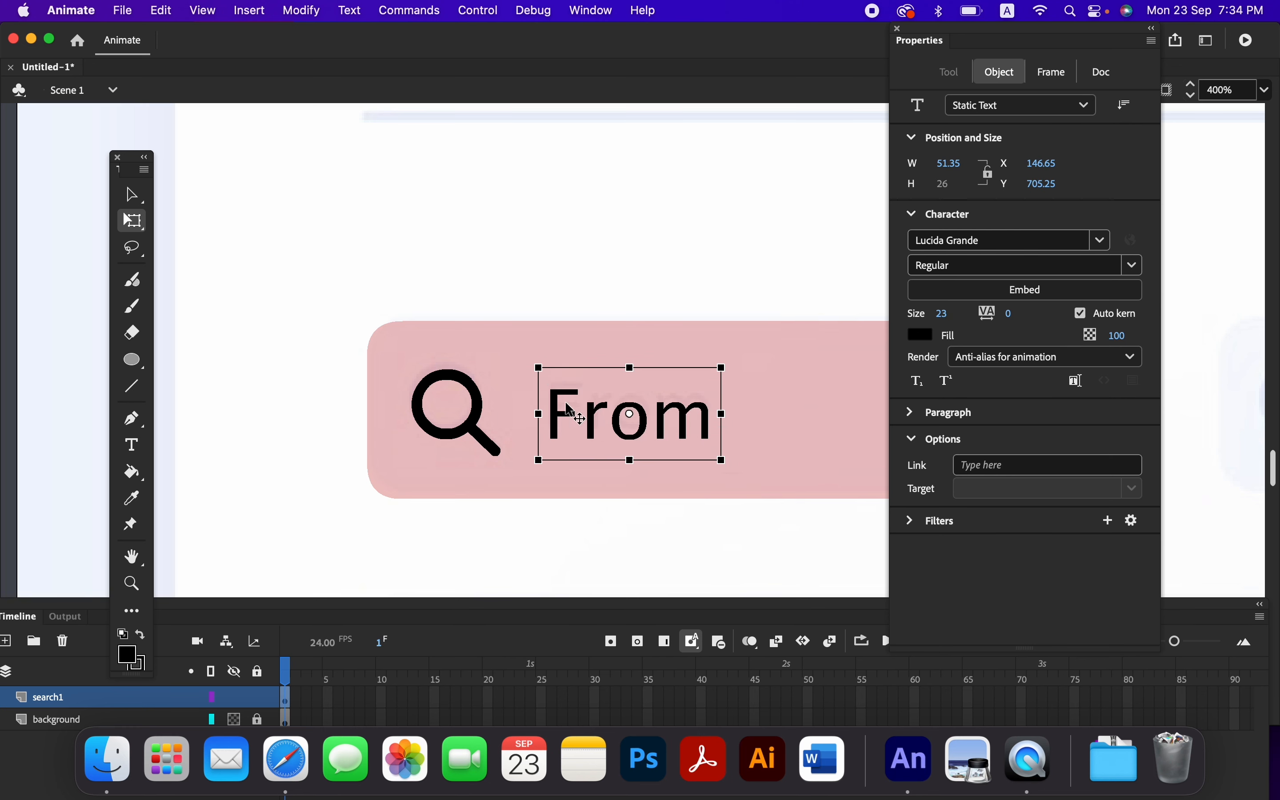
{"action": "key", "text": "Up"}
{"action": "key", "text": "Up"}
{"action": "key", "text": "Up"}
{"action": "key", "text": "Up"}
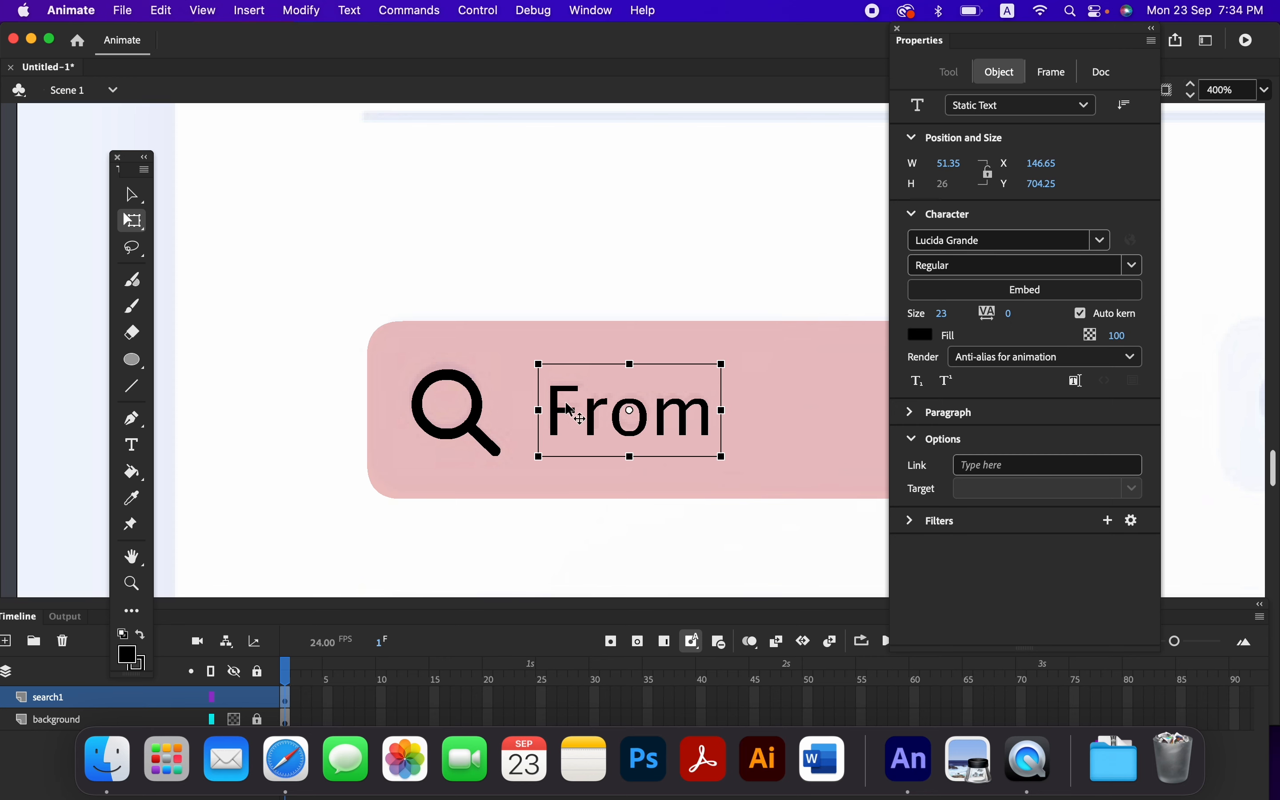
{"action": "key", "text": "Right"}
{"action": "key", "text": "Right"}
{"action": "key", "text": "Right"}
{"action": "key", "text": "Up"}
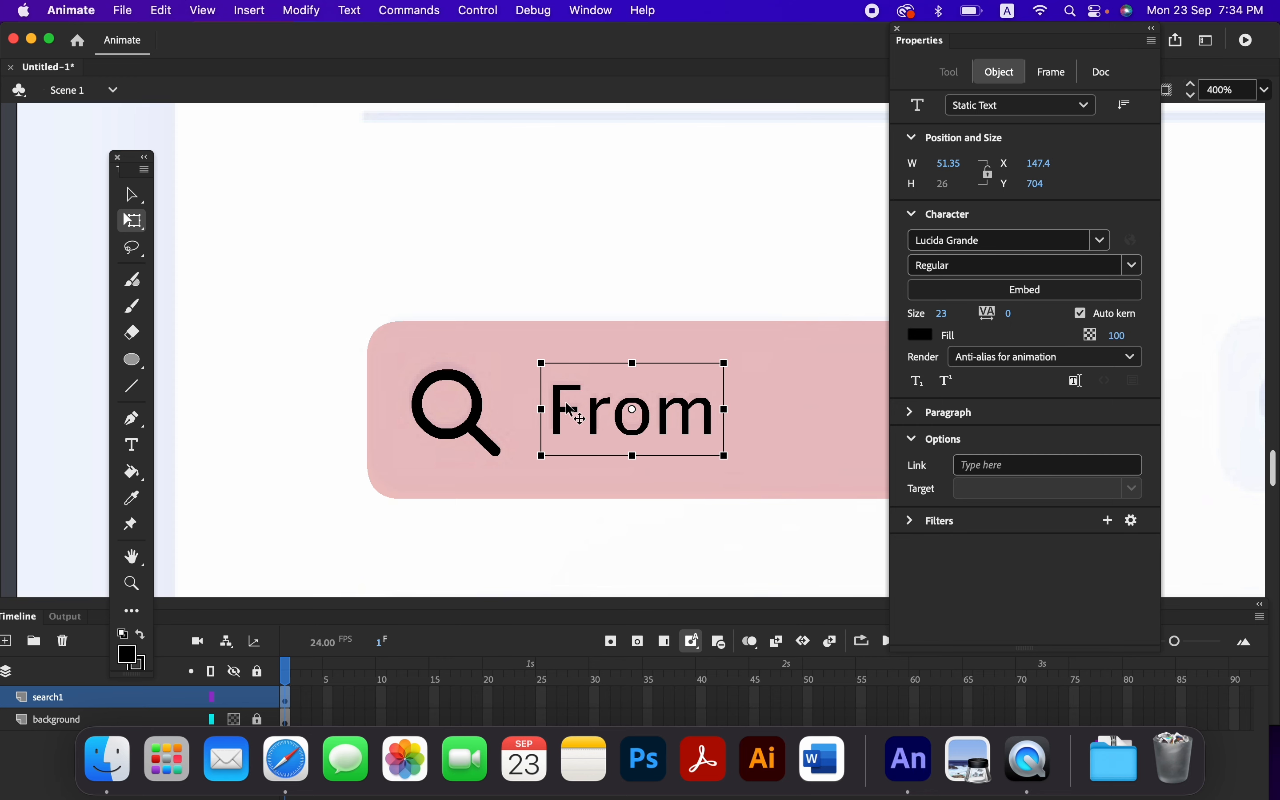
{"action": "key", "text": "Left"}
{"action": "key", "text": "Up"}
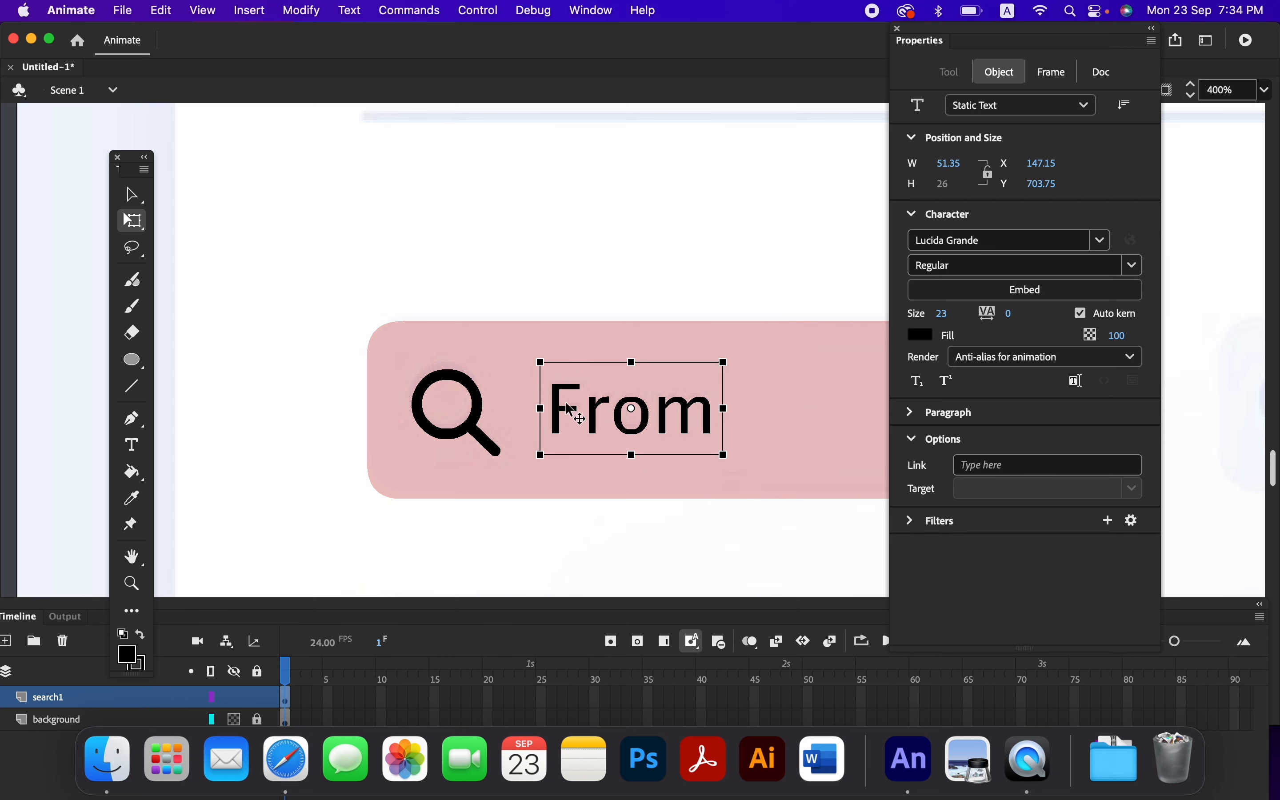
{"action": "left_click", "coordinate": [315, 391]}
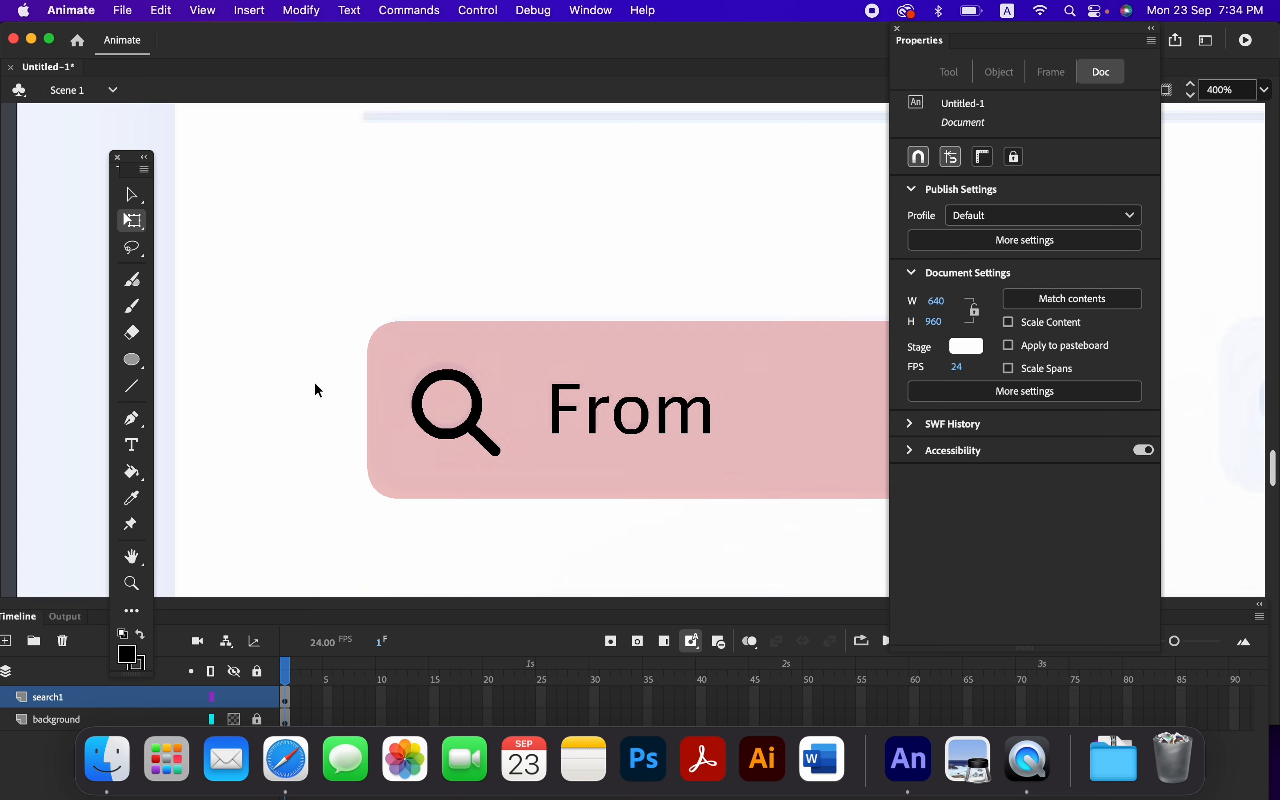
- Try duplicating the search1 layer and moving the copied field horizontally over the To field
{"action": "key", "text": "super+minus"}
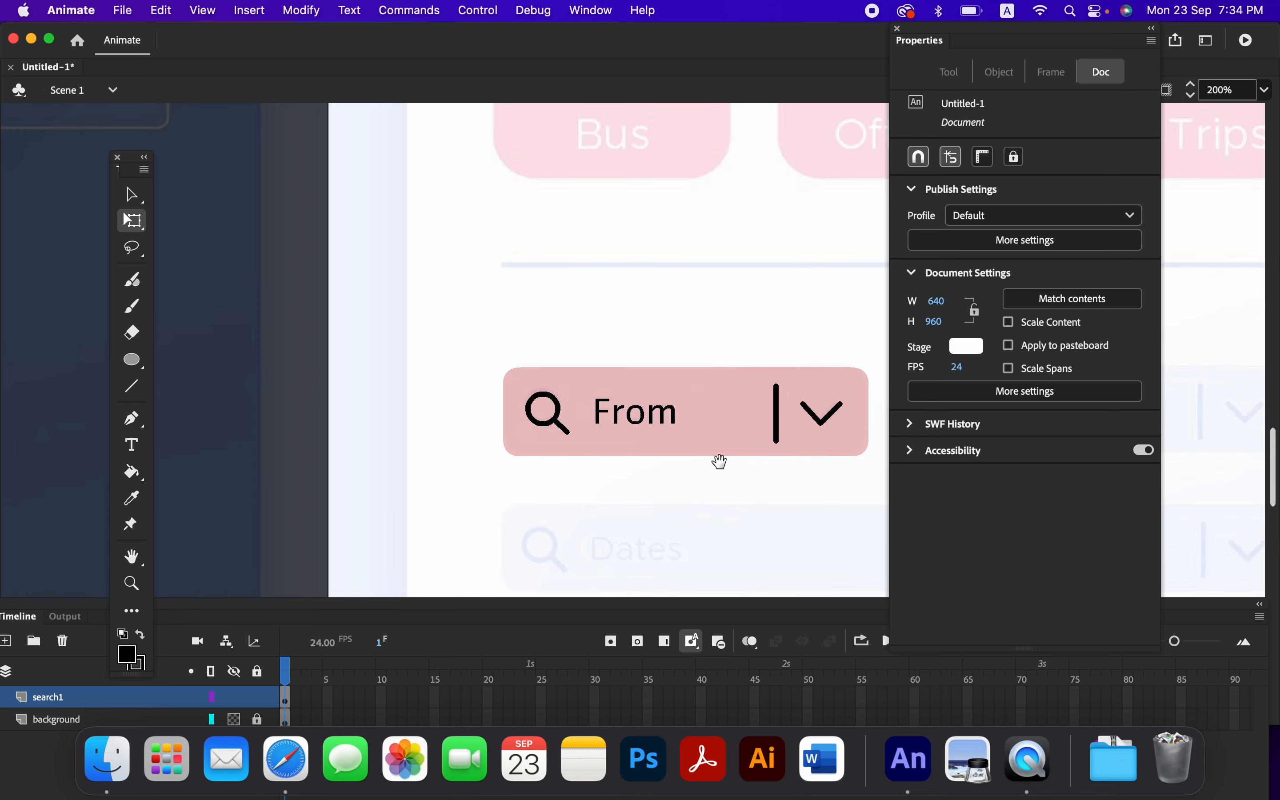
{"action": "left_click_drag", "start_coordinate": [721, 462], "coordinate": [376, 458]}
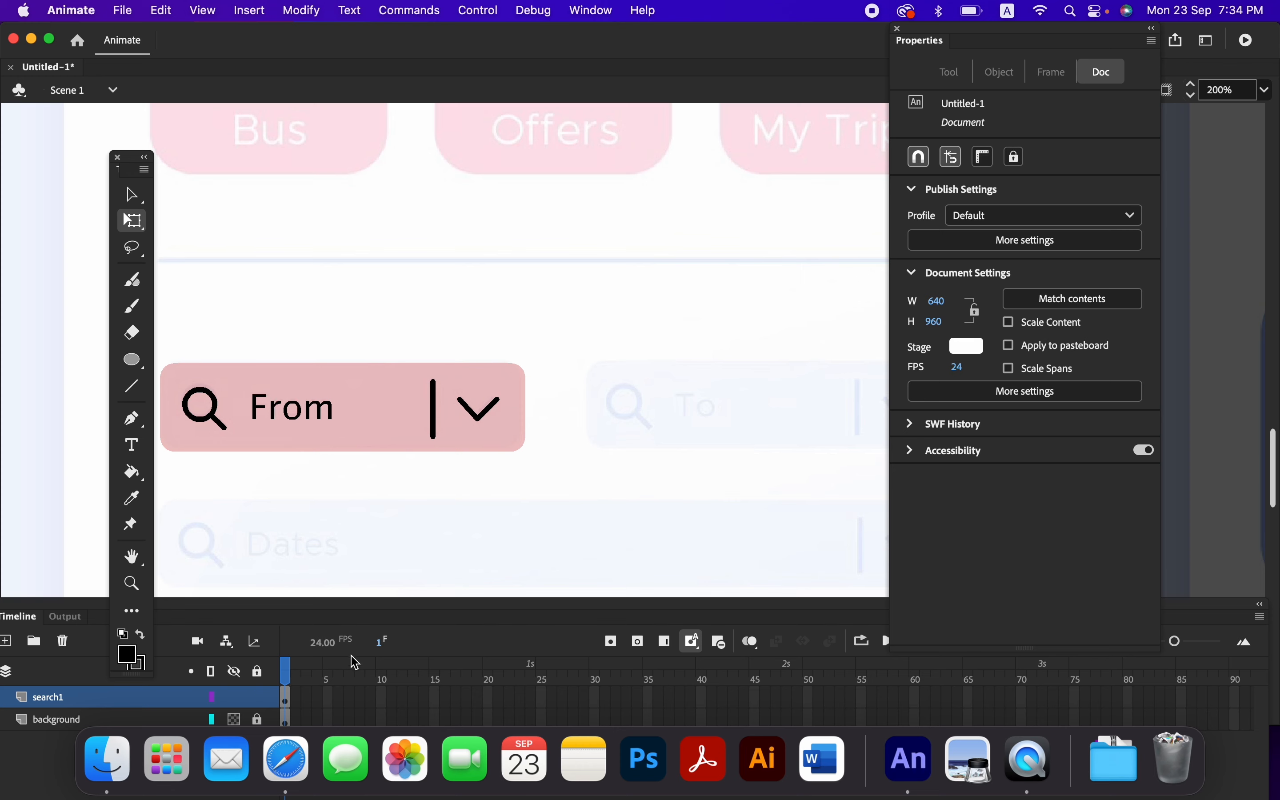
{"action": "left_click", "coordinate": [95, 698]}
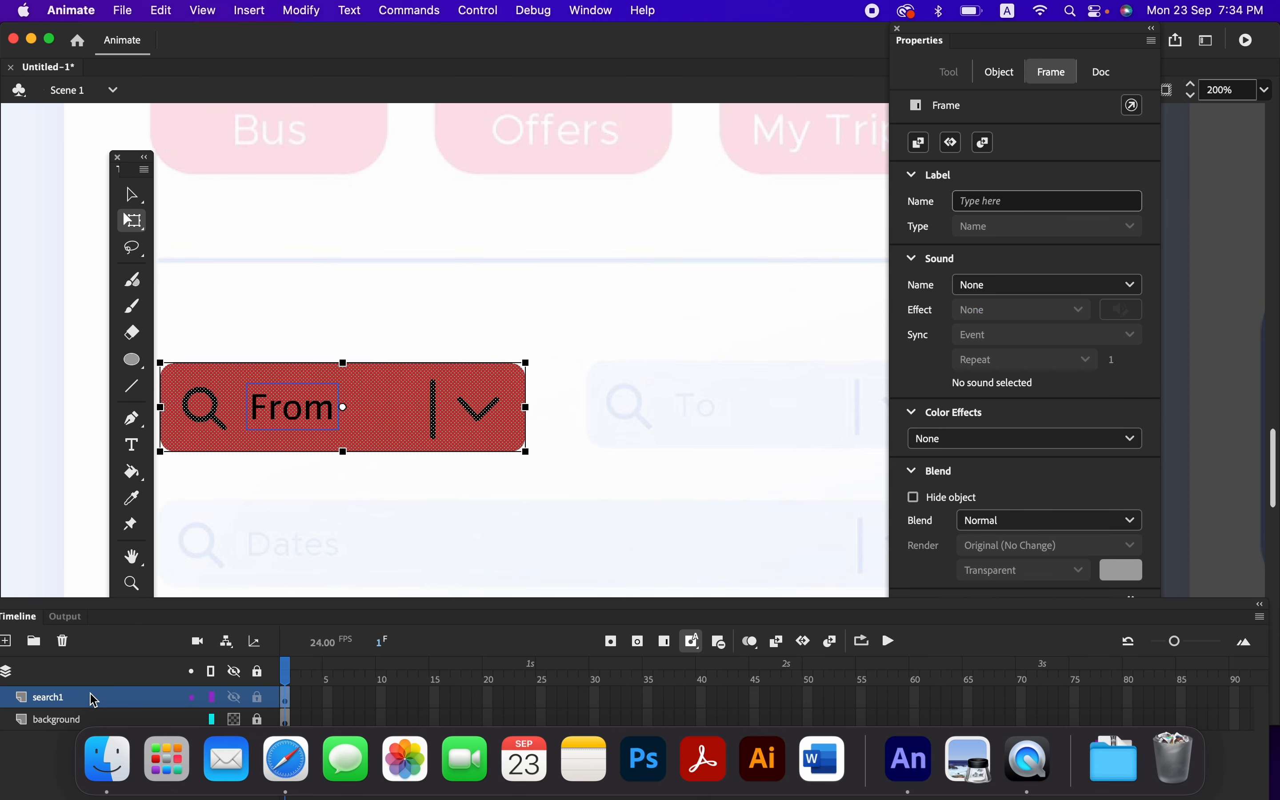
{"action": "right_click", "coordinate": [83, 701]}
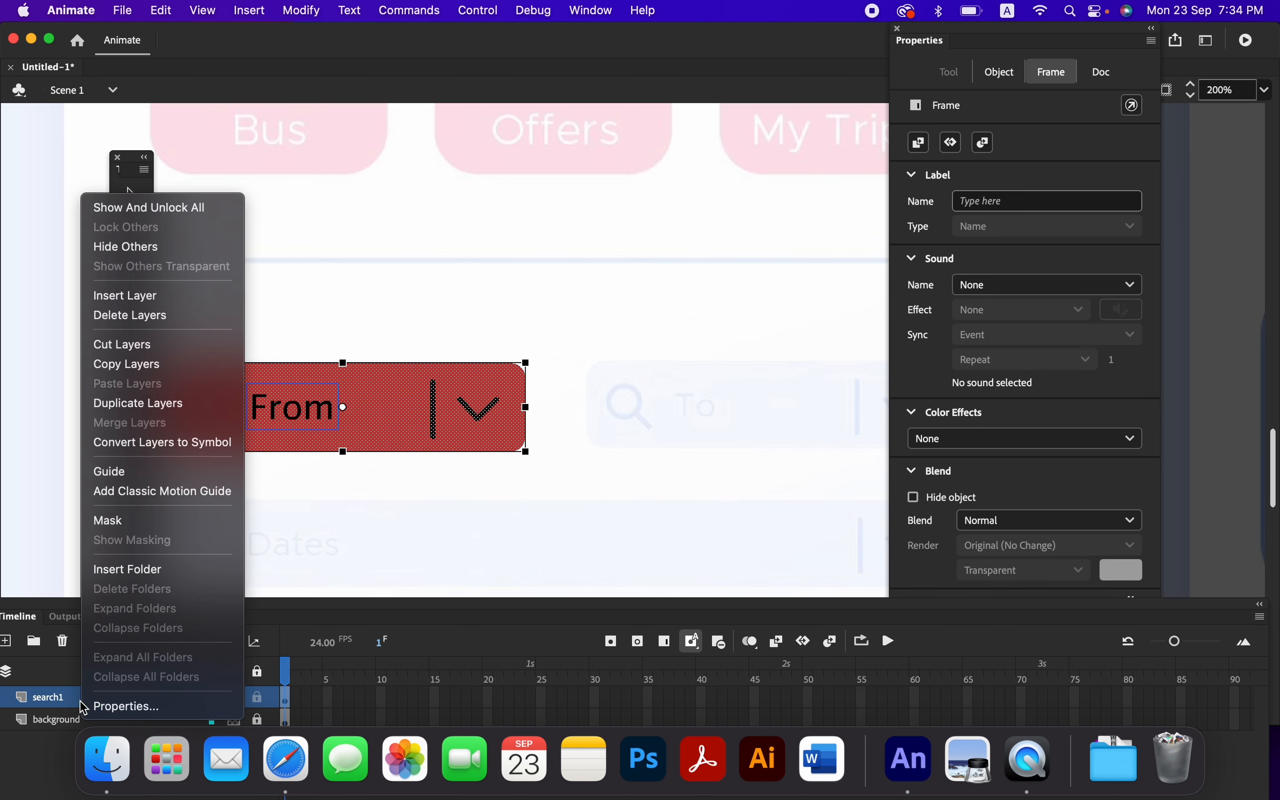
{"action": "left_click", "coordinate": [153, 407]}
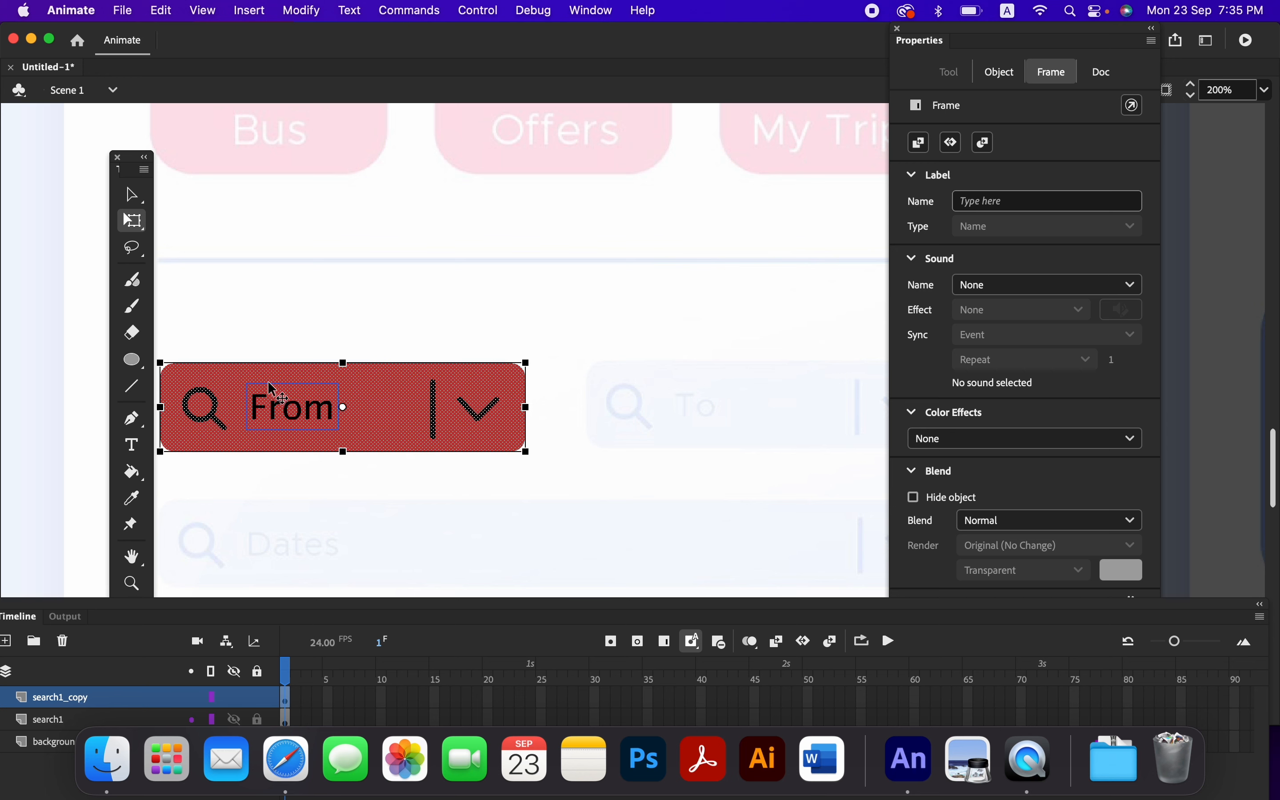
{"action": "left_click_drag", "start_coordinate": [267, 387], "coordinate": [687, 389]}
{"action": "left_click", "coordinate": [531, 489]}
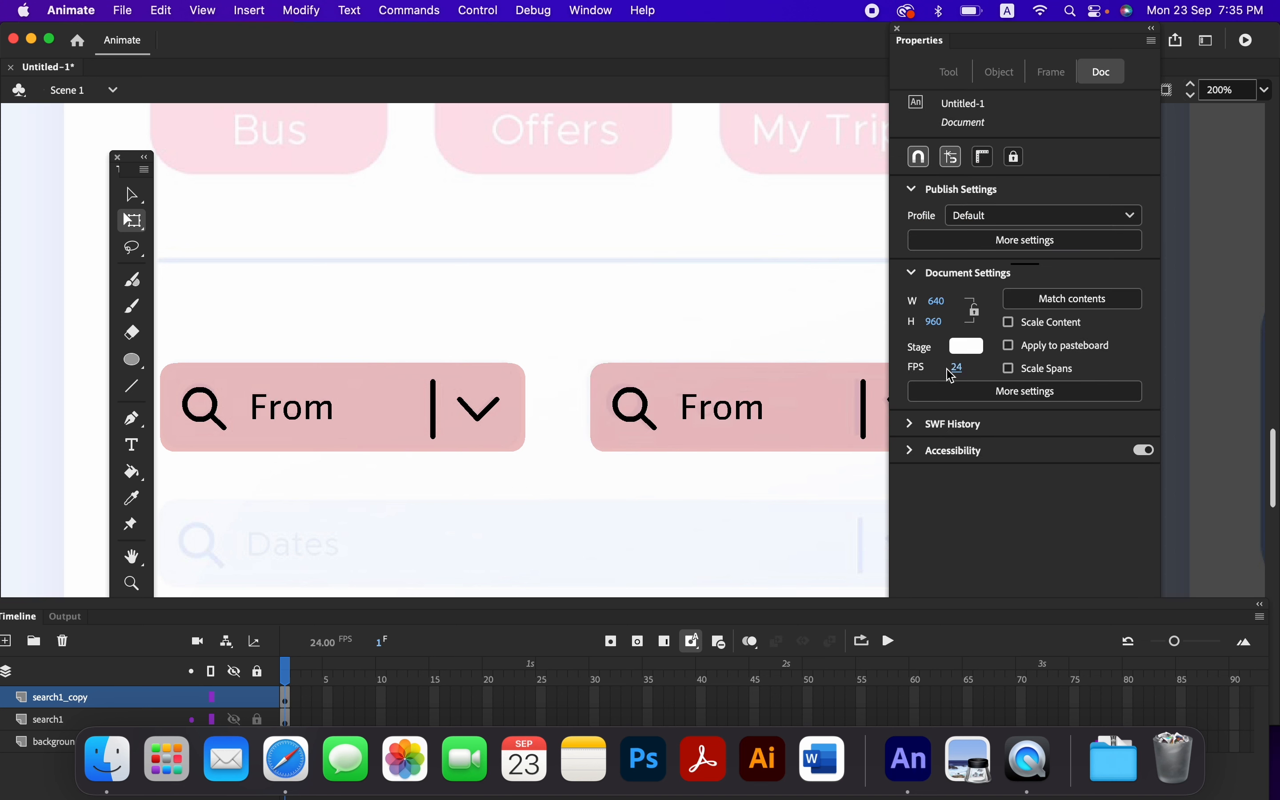
- Undo the move of the copied field and the duplication of the search1 layer
{"action": "left_click", "coordinate": [845, 398]}
{"action": "key", "text": "cmd+z"}
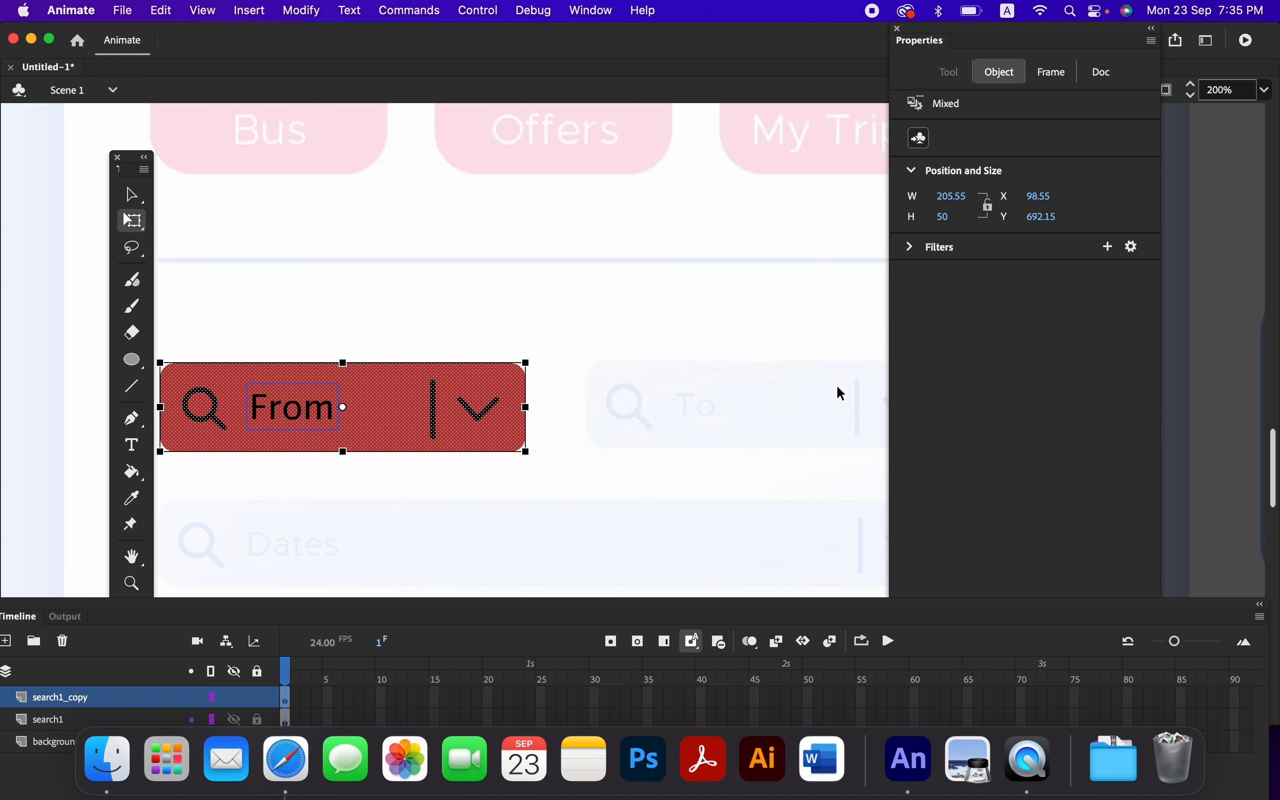
{"action": "key", "text": "super+z"}
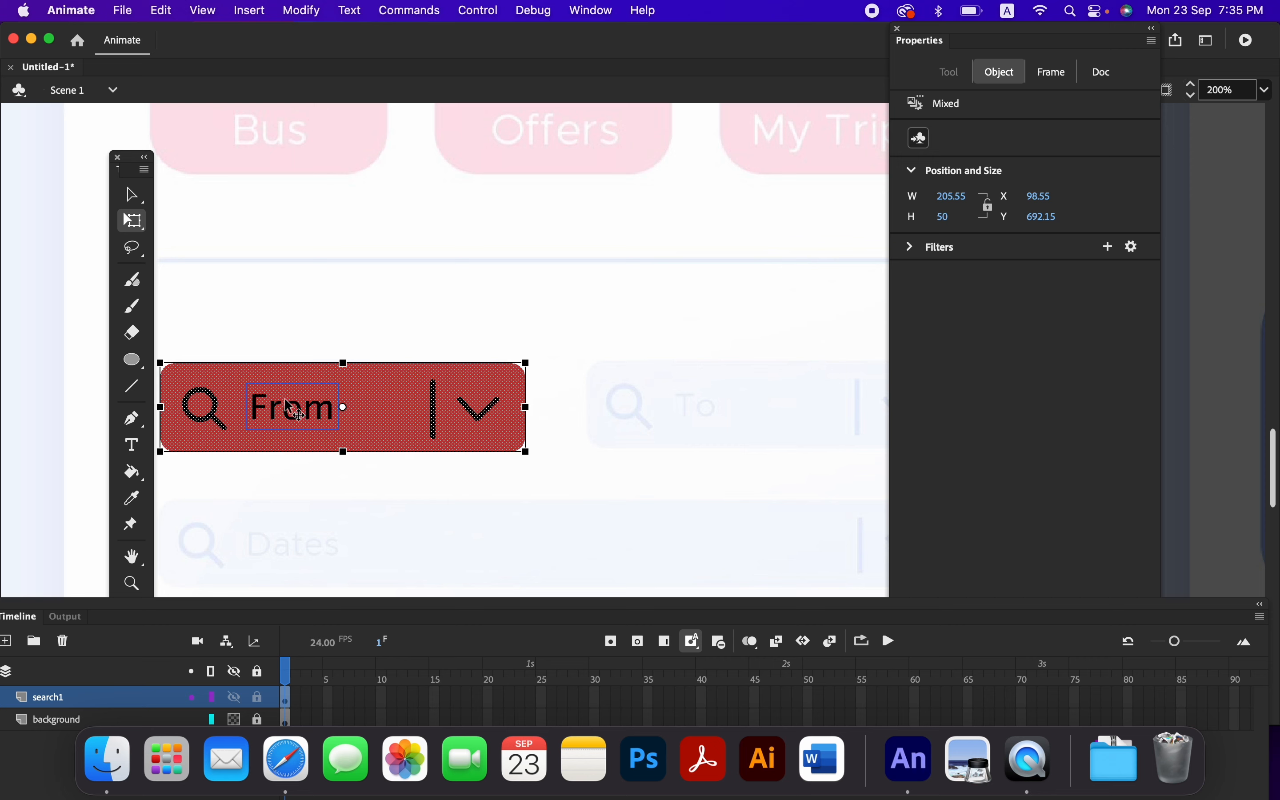
- Try placing a copy of the whole From field over the To field within the search1 layer, and undo it
{"action": "left_click", "coordinate": [262, 402]}
{"action": "left_click_drag", "start_coordinate": [264, 405], "coordinate": [693, 405]}
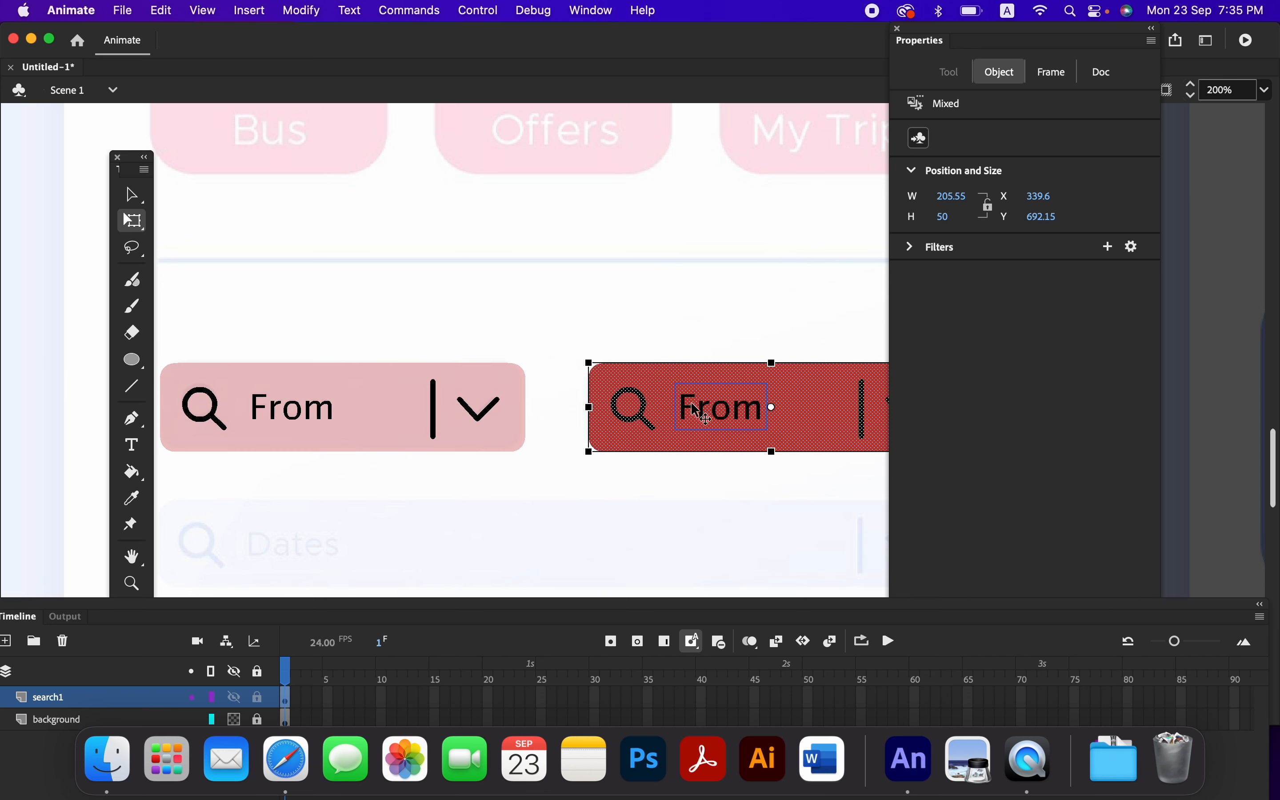
{"action": "left_click", "coordinate": [580, 476]}
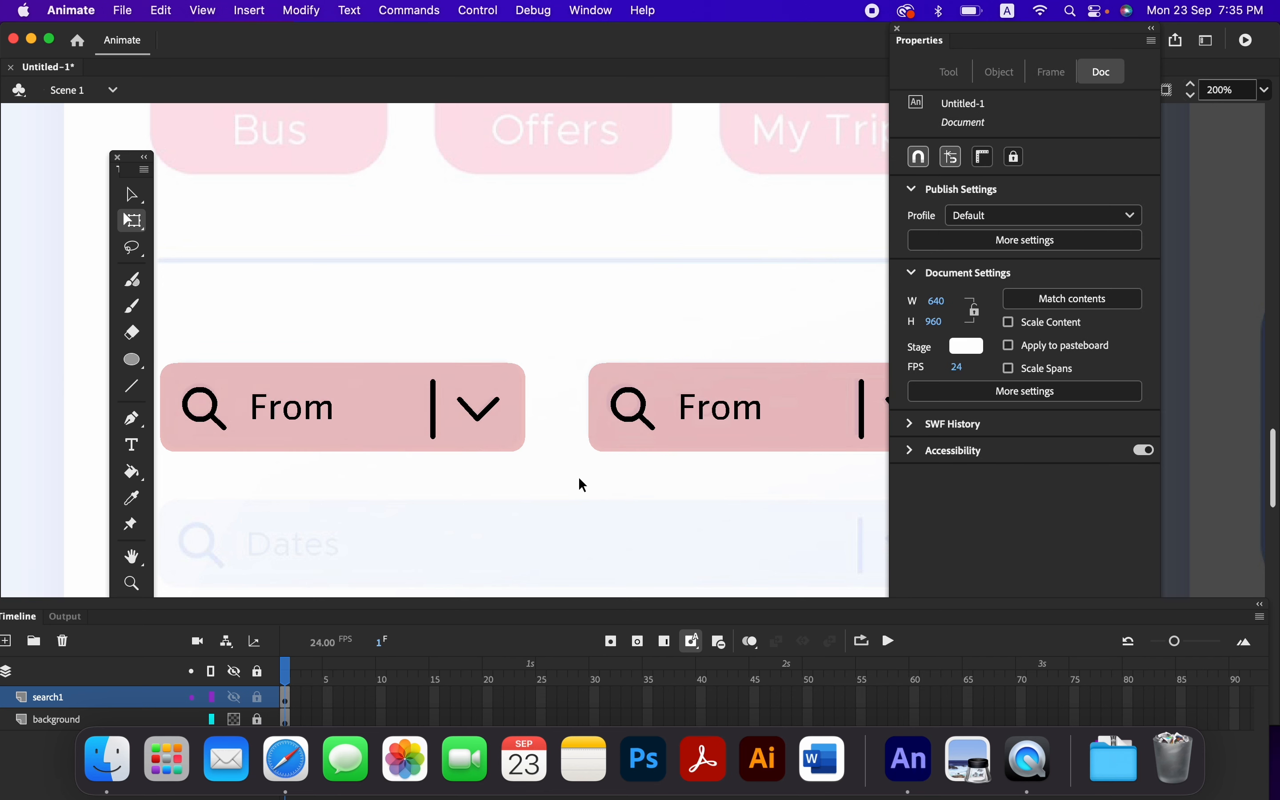
{"action": "key", "text": "super+z"}
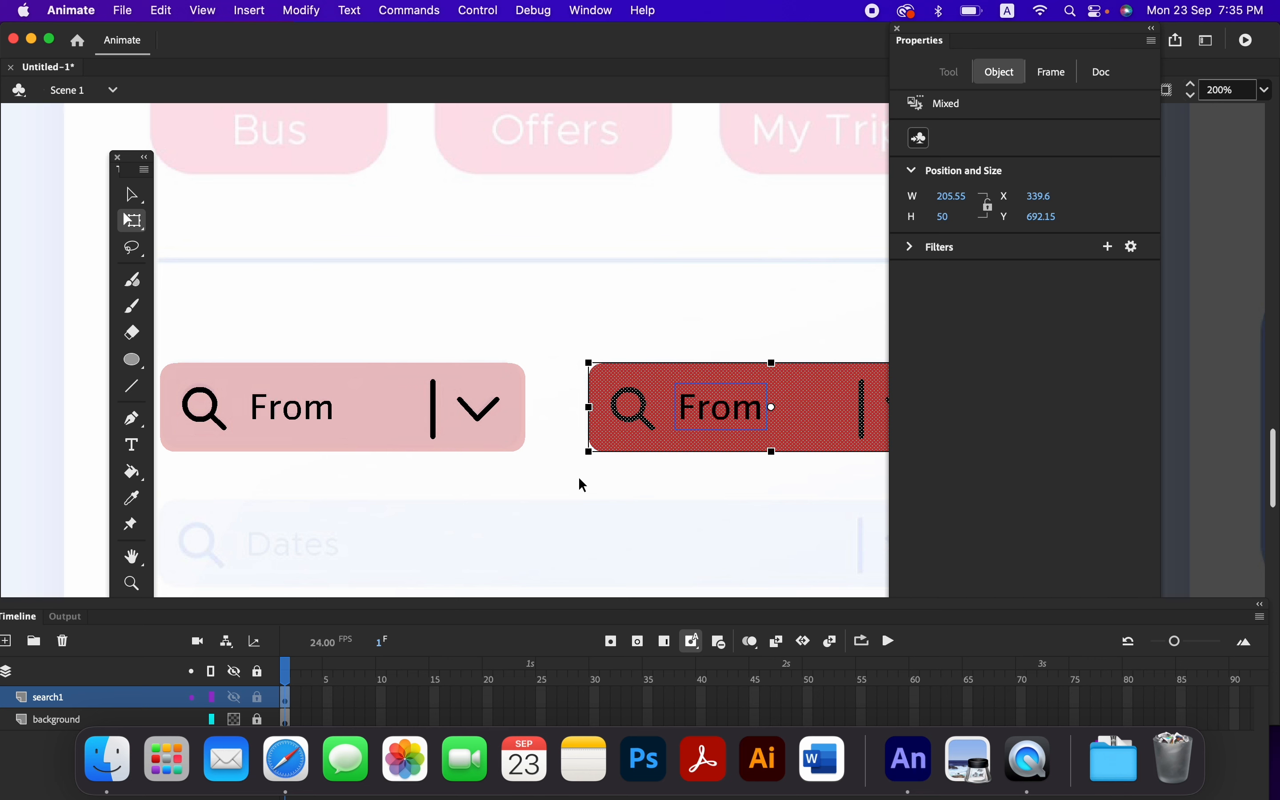
{"action": "key", "text": "super+z"}
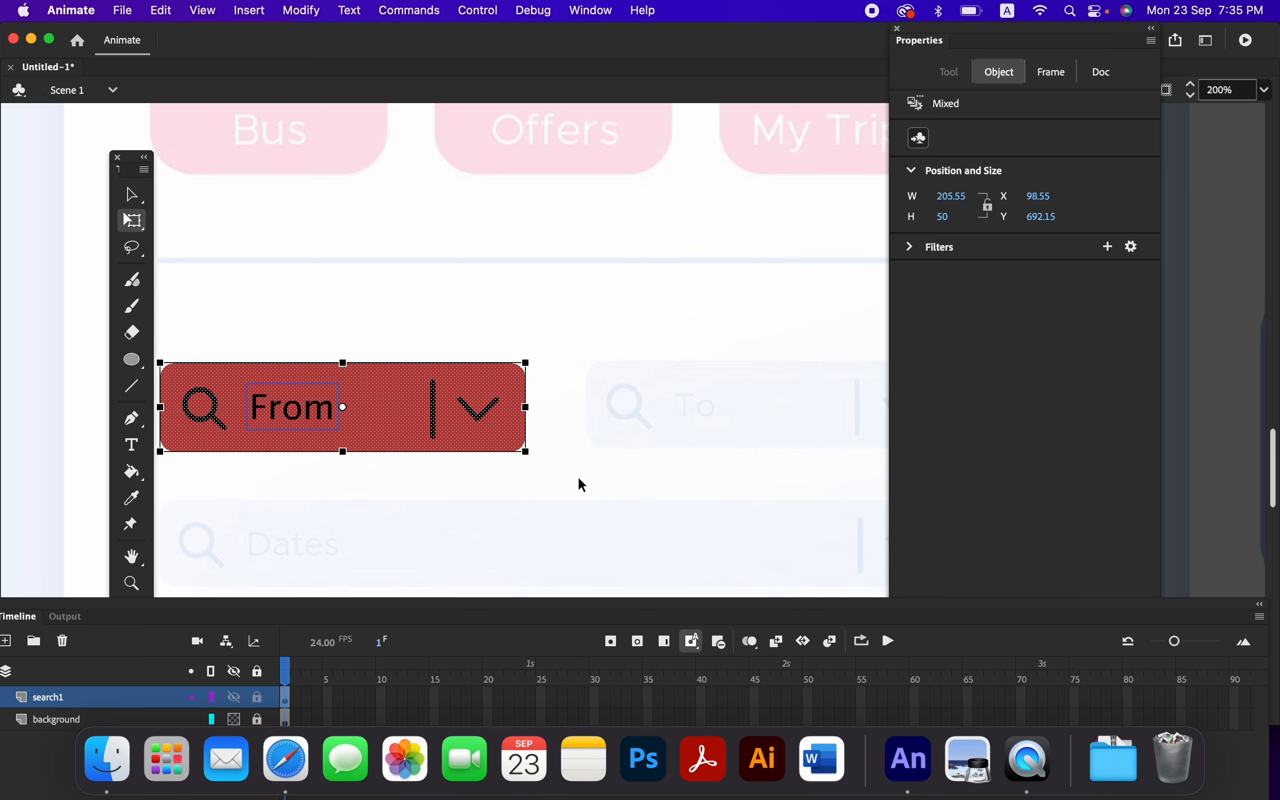
- Duplicate the search1 layer and move the copied field horizontally over the To field, to about X 344
{"action": "right_click", "coordinate": [87, 703]}
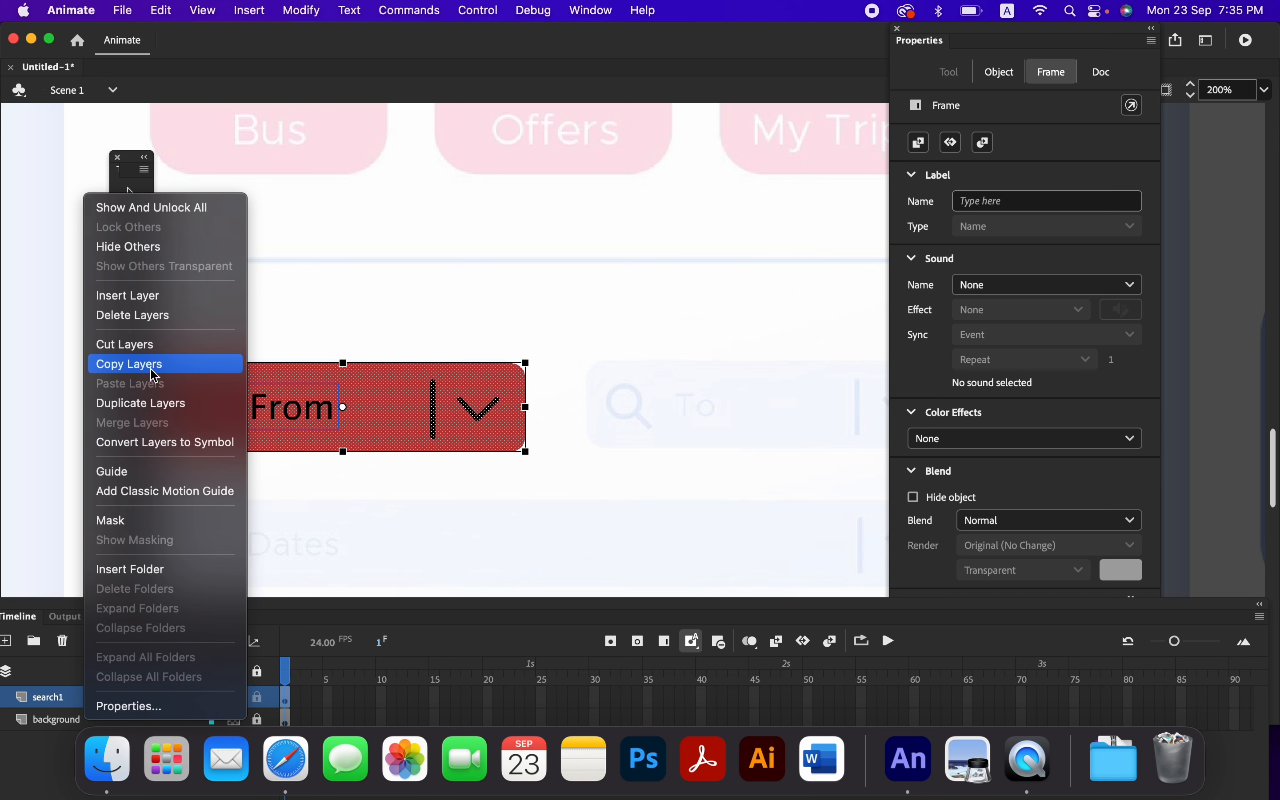
{"action": "left_click", "coordinate": [152, 404]}
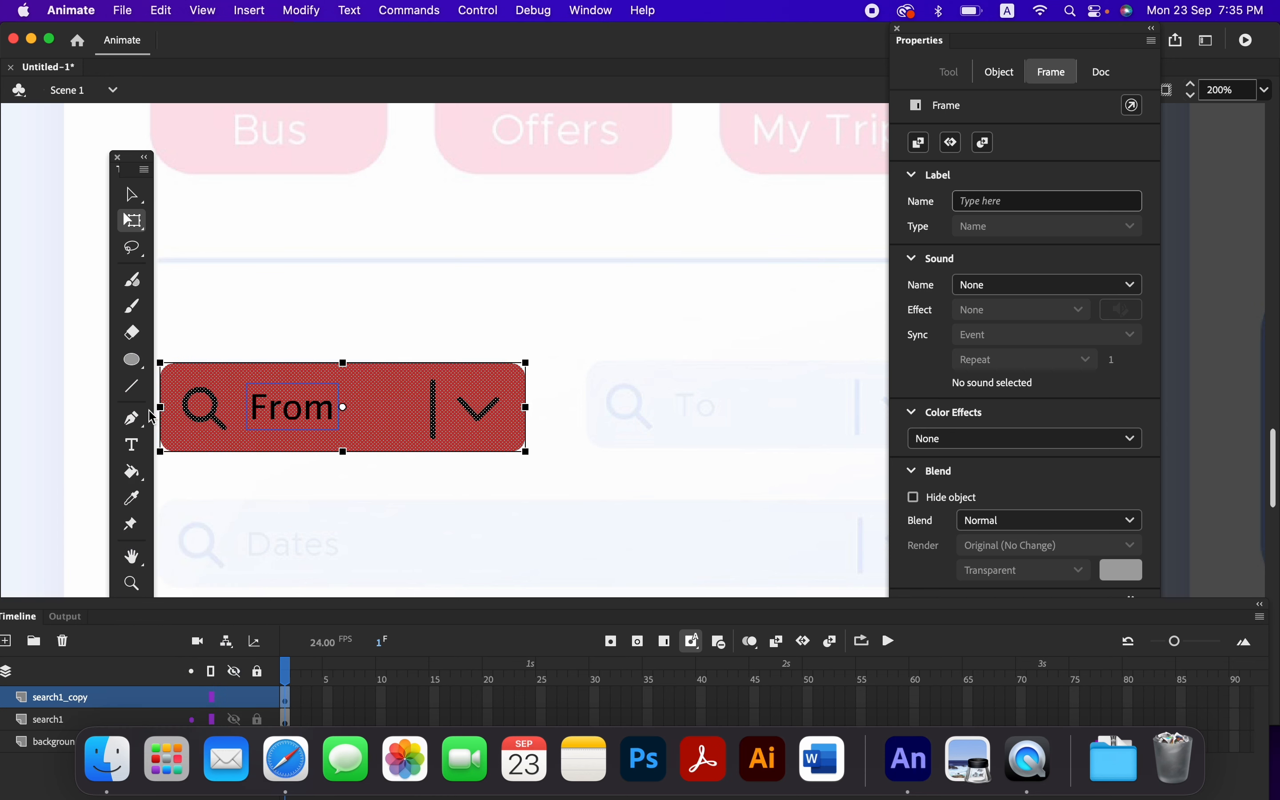
{"action": "left_click", "coordinate": [216, 402]}
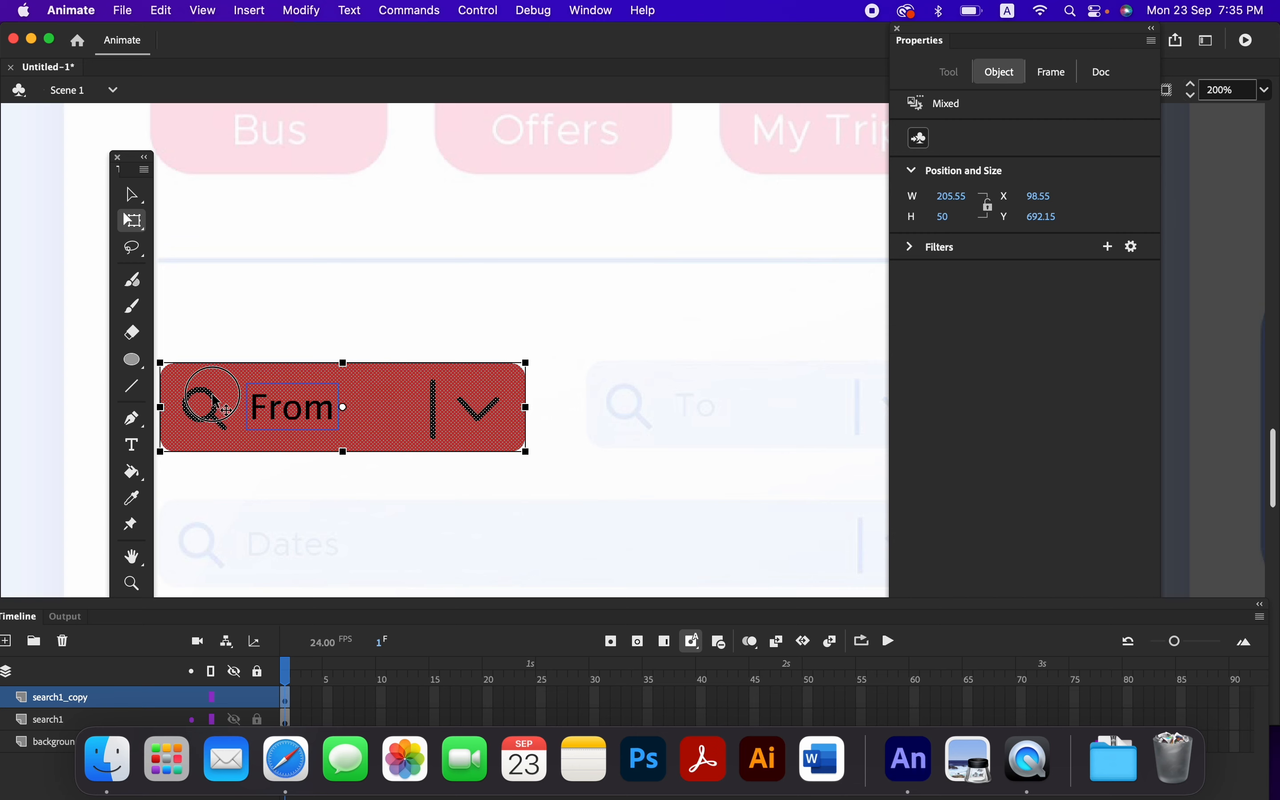
{"action": "left_click_drag", "start_coordinate": [212, 394], "coordinate": [652, 395]}
{"action": "left_click", "coordinate": [203, 10]}
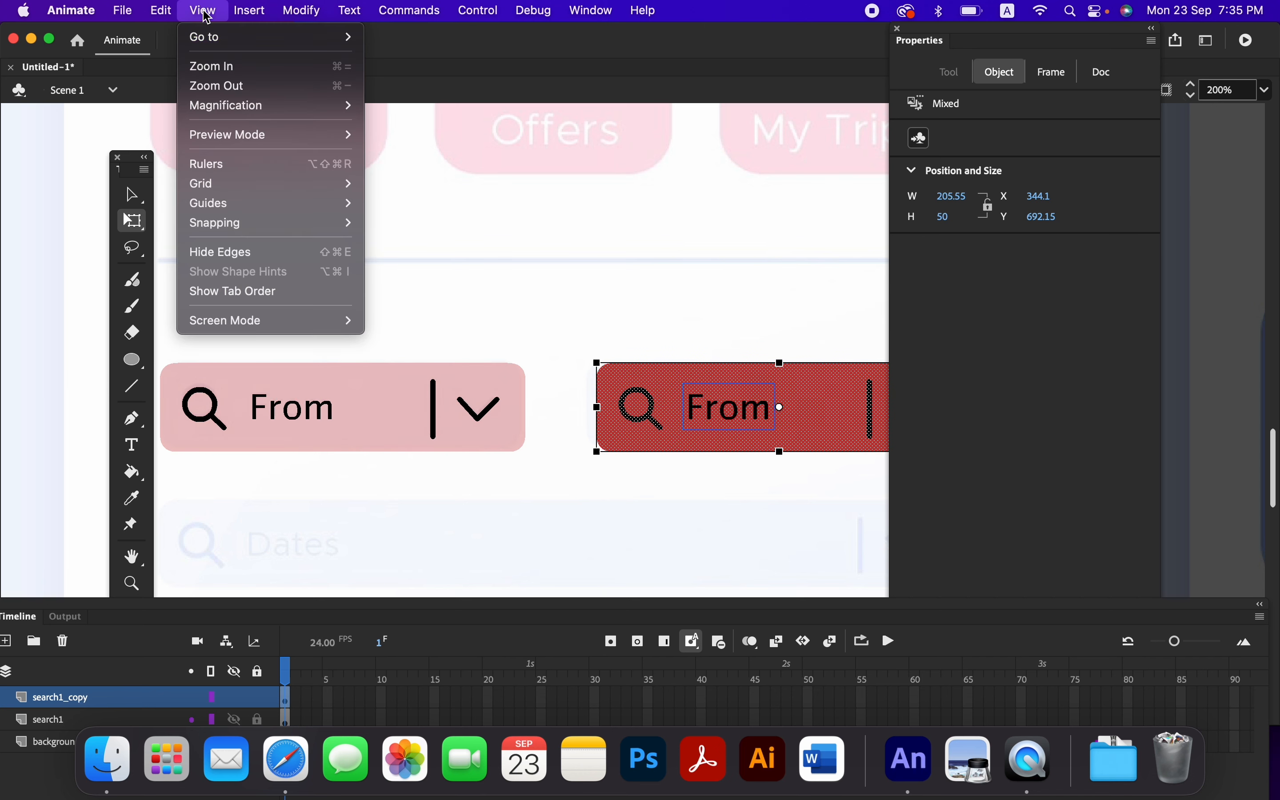
{"action": "mouse_move", "coordinate": [236, 231]}
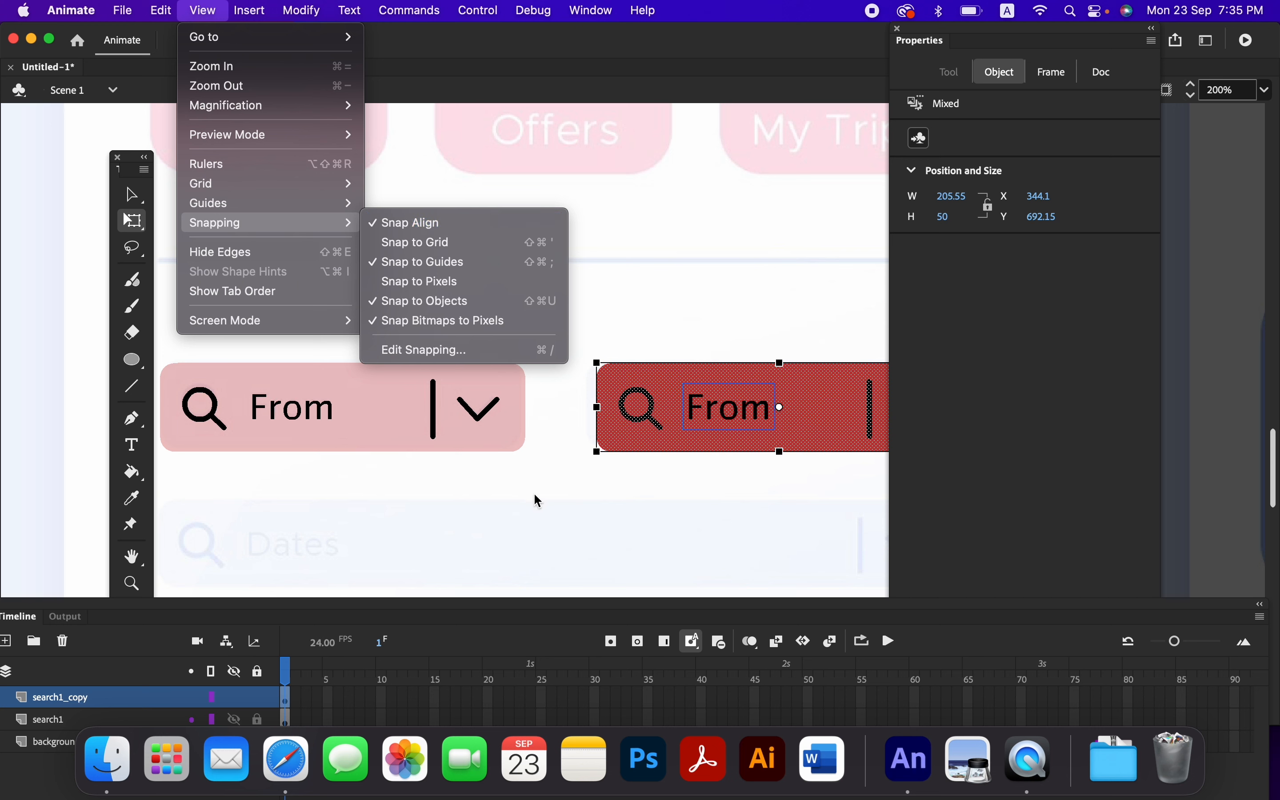
{"action": "left_click", "coordinate": [502, 509]}
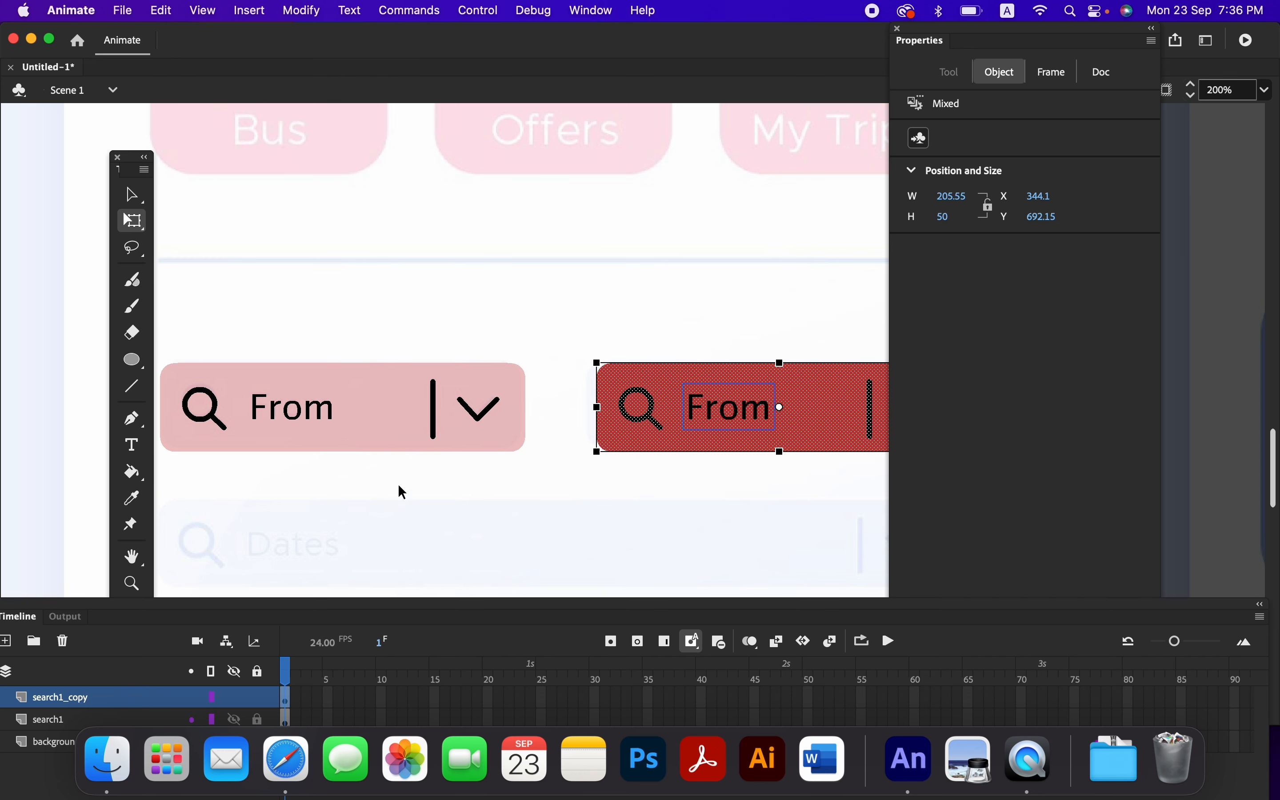
- Try tracing the Dates field with a rounded rectangle primitive about 420 by 47, widening it to about 459, and delete it
{"action": "scroll", "coordinate": [414, 418], "scroll_direction": "down", "scroll_amount": 2}
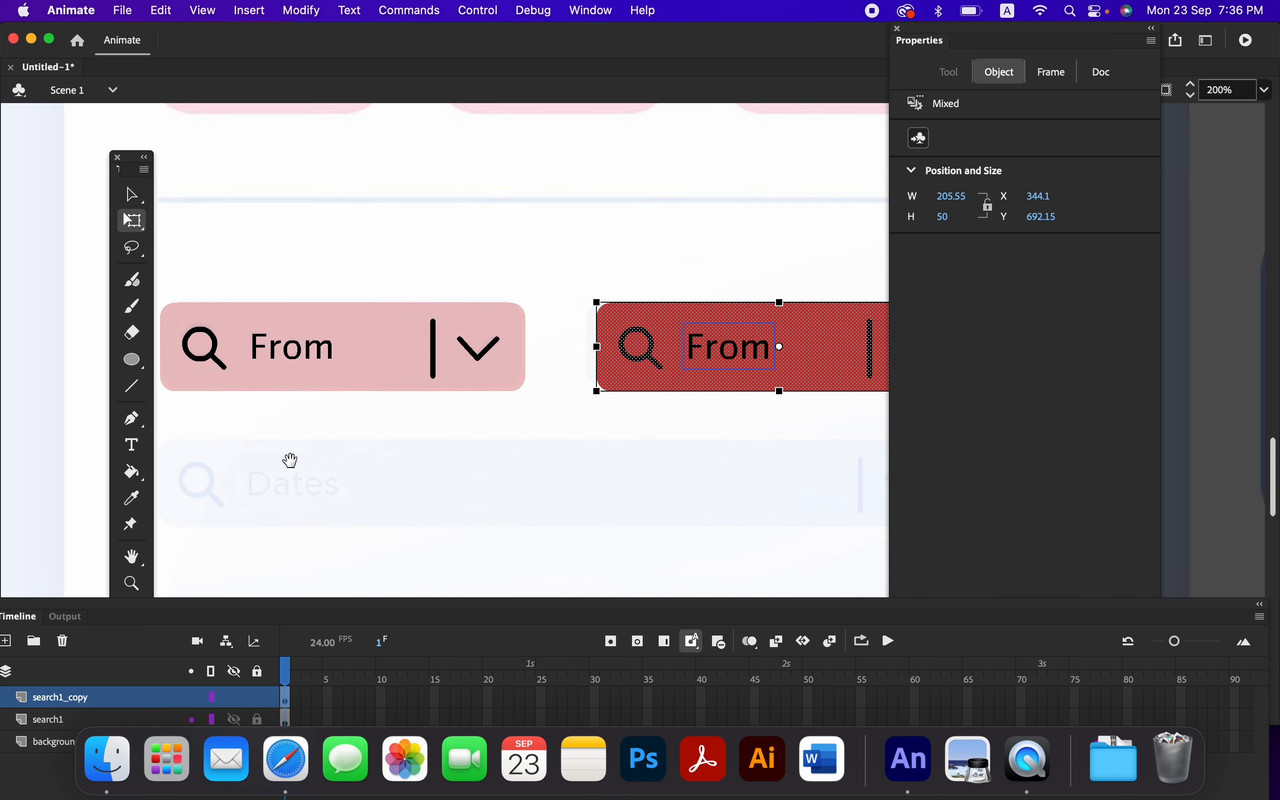
{"action": "left_click_drag", "start_coordinate": [291, 461], "coordinate": [392, 408]}
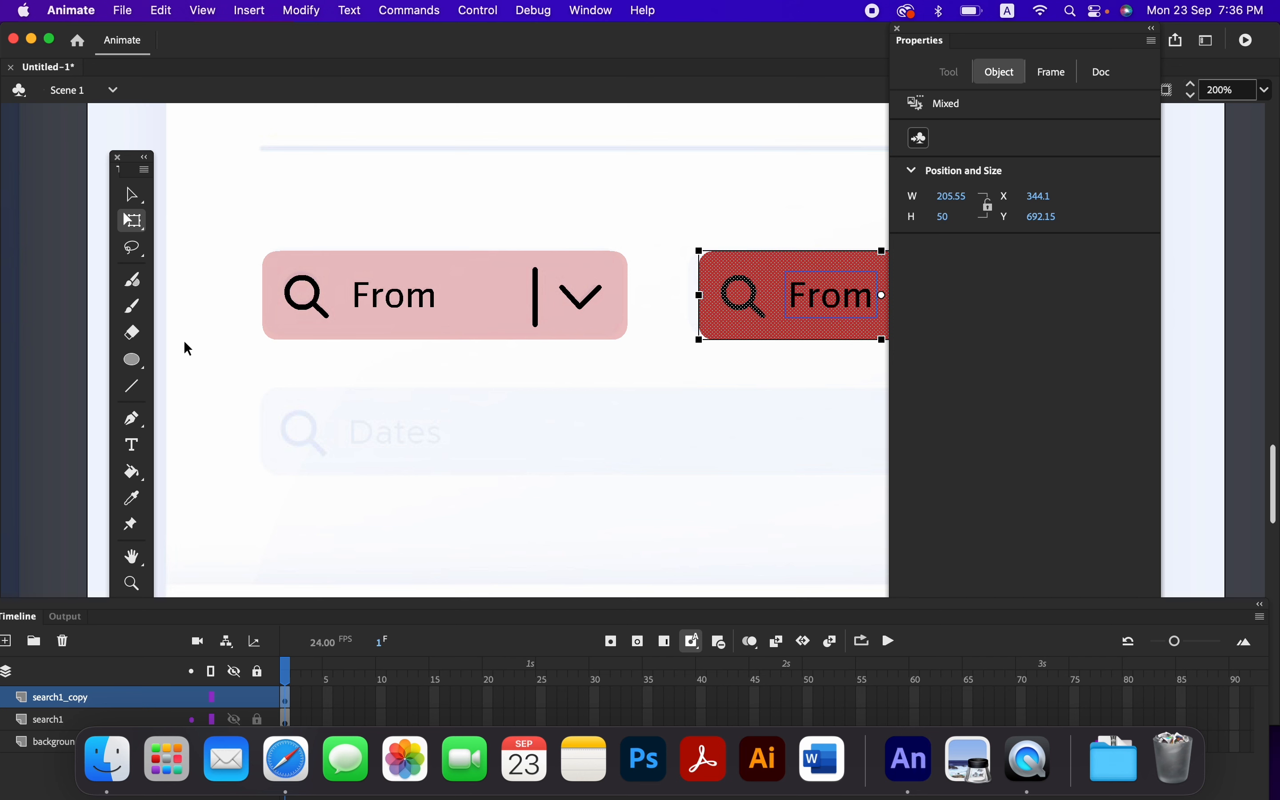
{"action": "left_click_drag", "start_coordinate": [131, 359], "coordinate": [194, 381]}
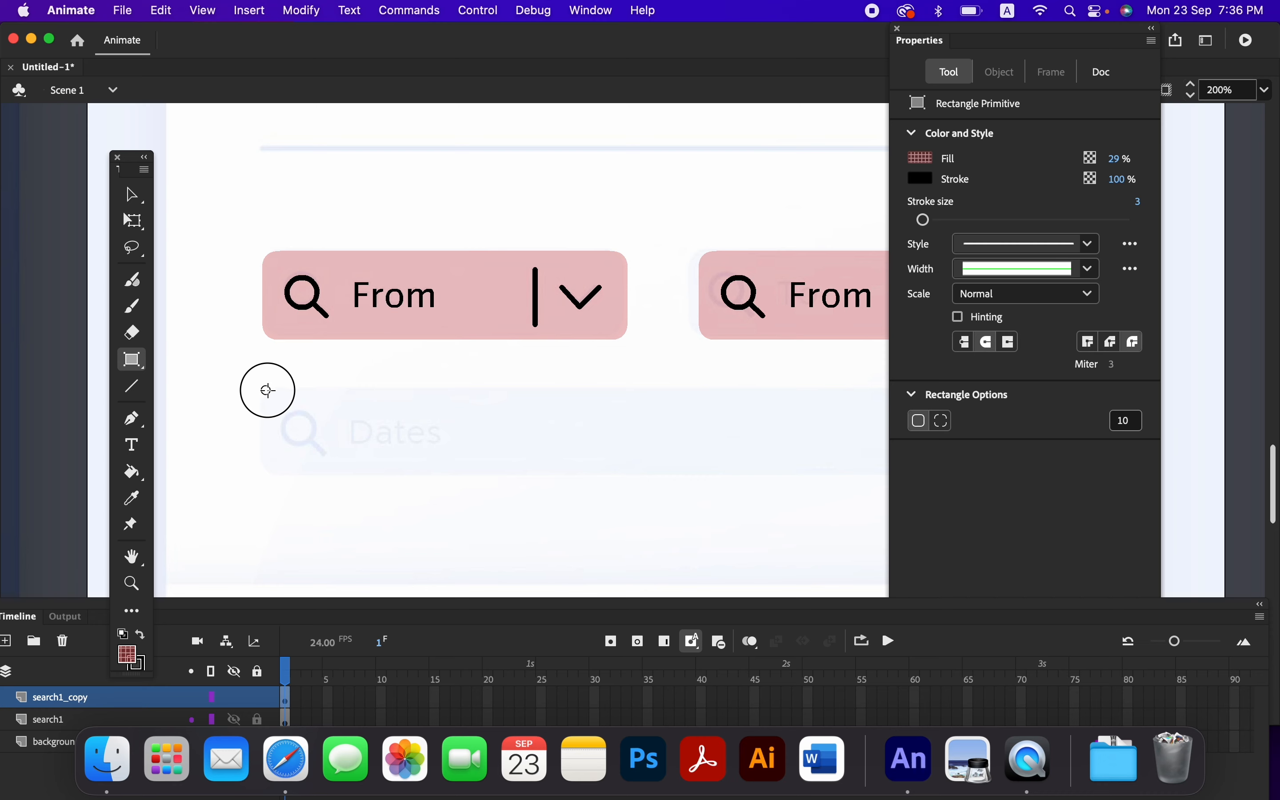
{"action": "mouse_move", "coordinate": [265, 388]}
{"action": "left_mouse_down"}
{"action": "mouse_move", "coordinate": [523, 466]}
{"action": "mouse_move", "coordinate": [623, 459]}
{"action": "mouse_move", "coordinate": [831, 484]}
{"action": "mouse_move", "coordinate": [1010, 473]}
{"action": "left_mouse_up"}
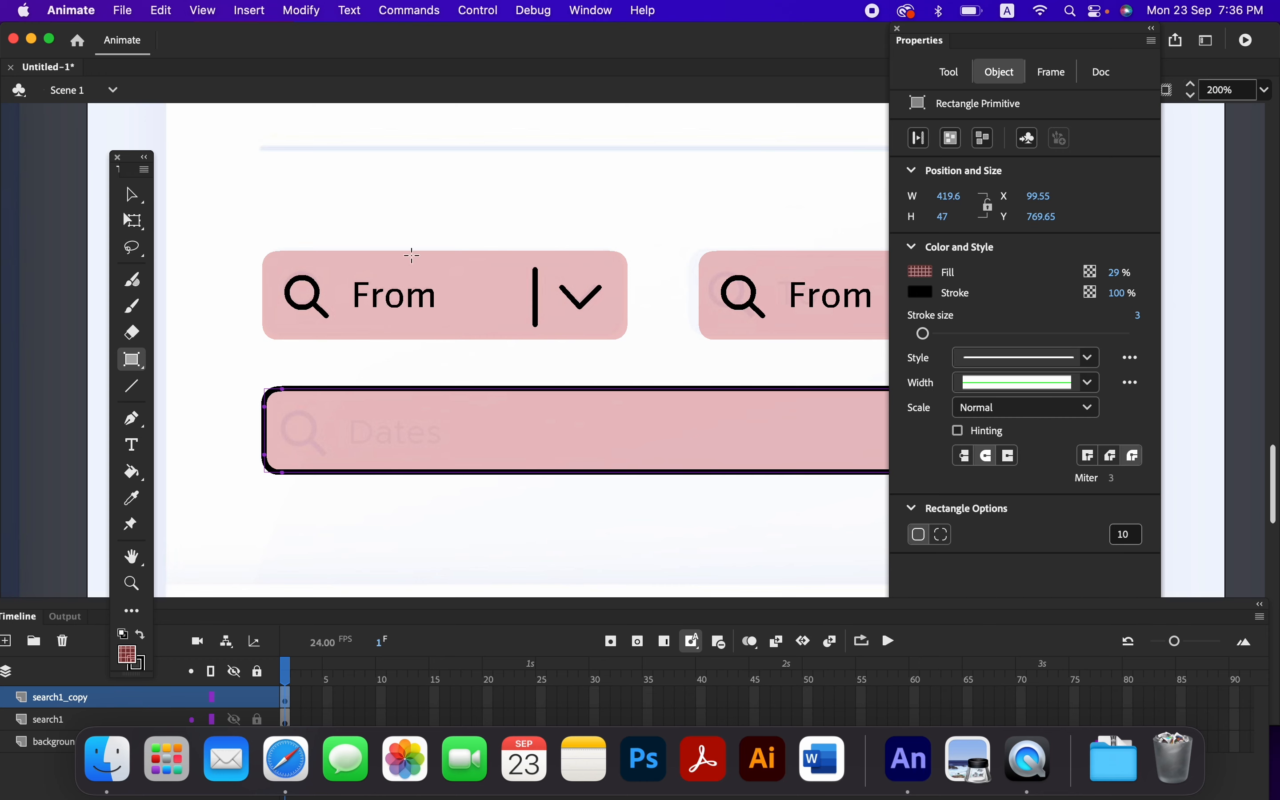
{"action": "left_click", "coordinate": [133, 196]}
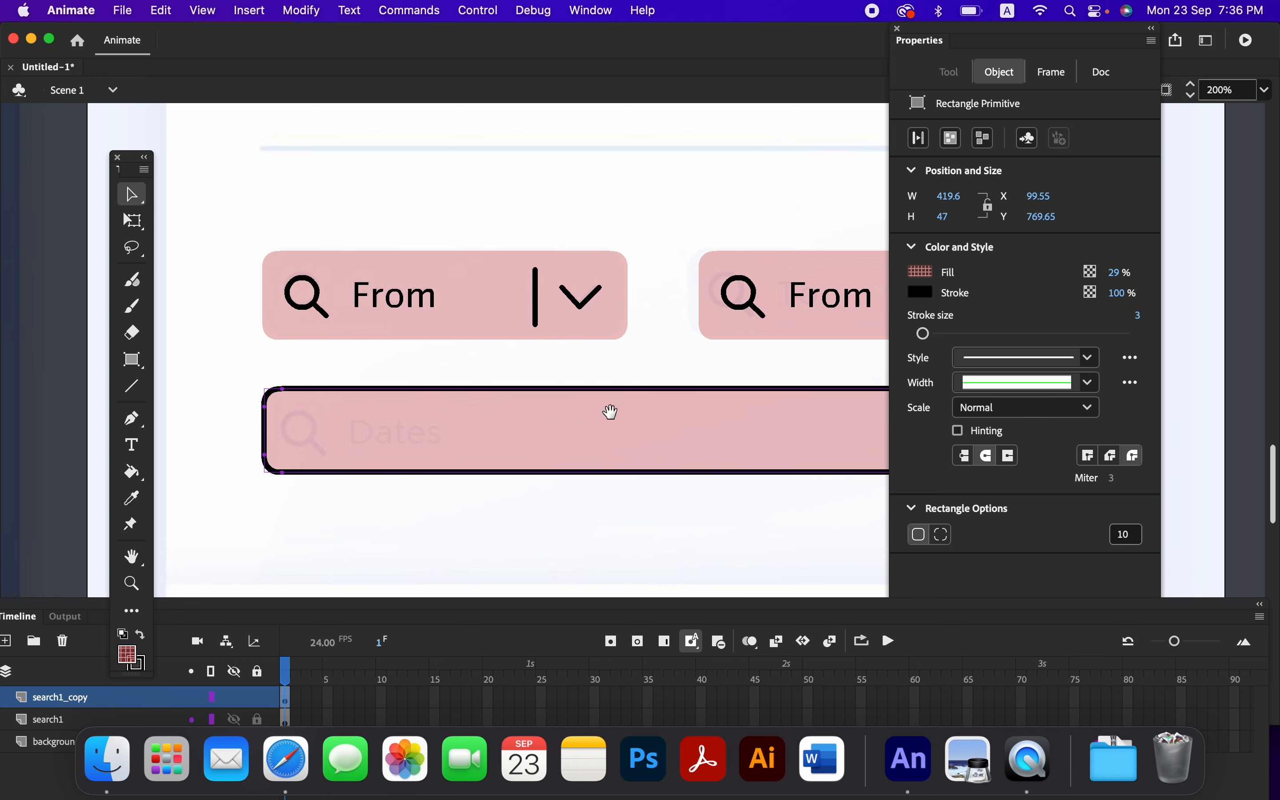
{"action": "left_click_drag", "start_coordinate": [610, 414], "coordinate": [322, 420]}
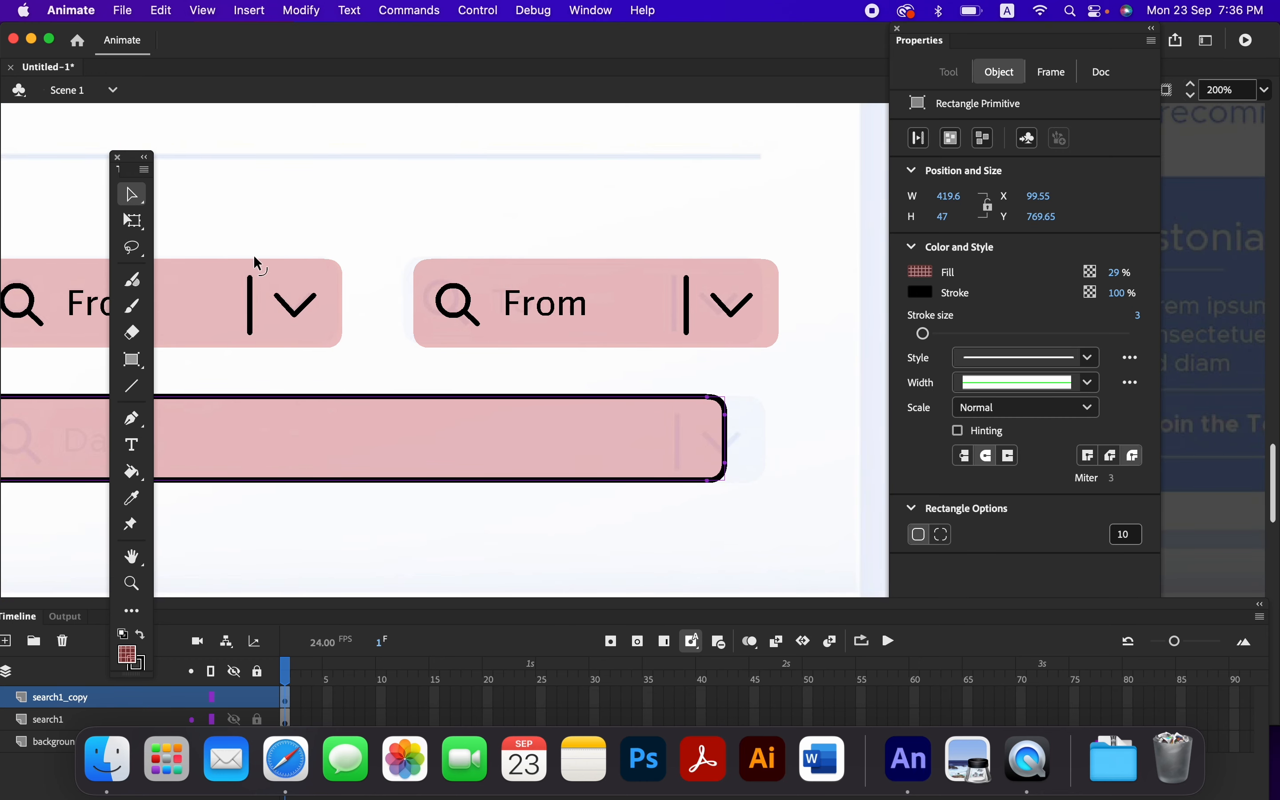
{"action": "left_click", "coordinate": [140, 228]}
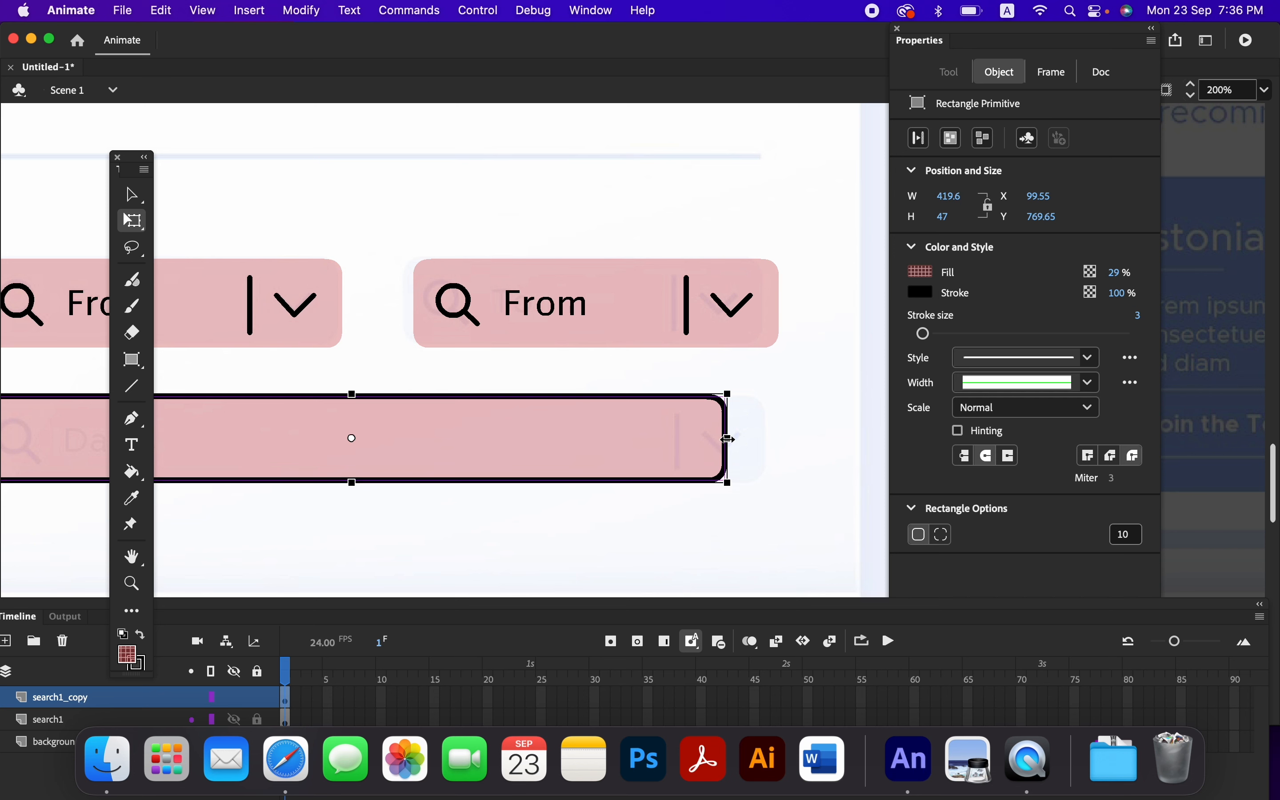
{"action": "left_click_drag", "start_coordinate": [729, 439], "coordinate": [763, 439]}
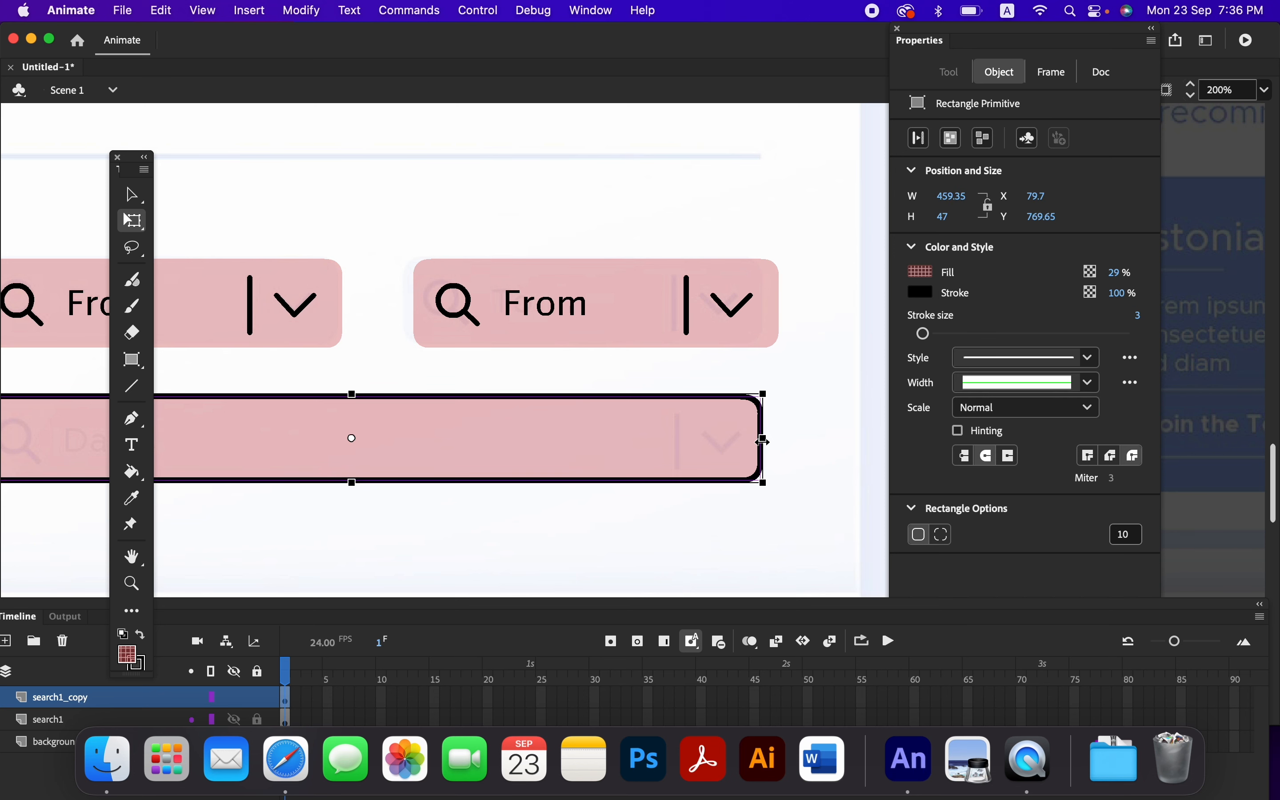
{"action": "key", "text": "Delete"}
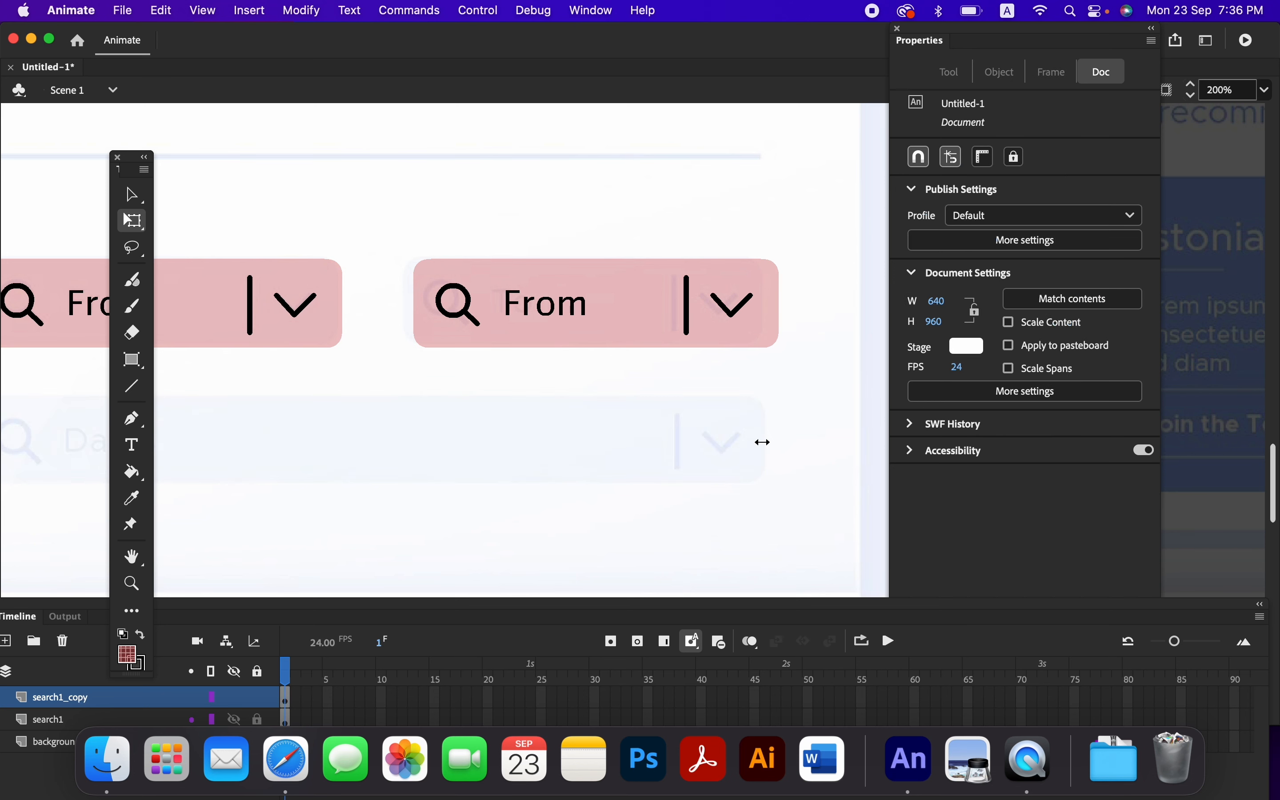
- Try reusing the copied field's background shape over the Dates field, stretching it to about 335 wide, and delete it
{"action": "left_click", "coordinate": [634, 285]}
{"action": "left_click", "coordinate": [609, 380]}
{"action": "left_click", "coordinate": [646, 336]}
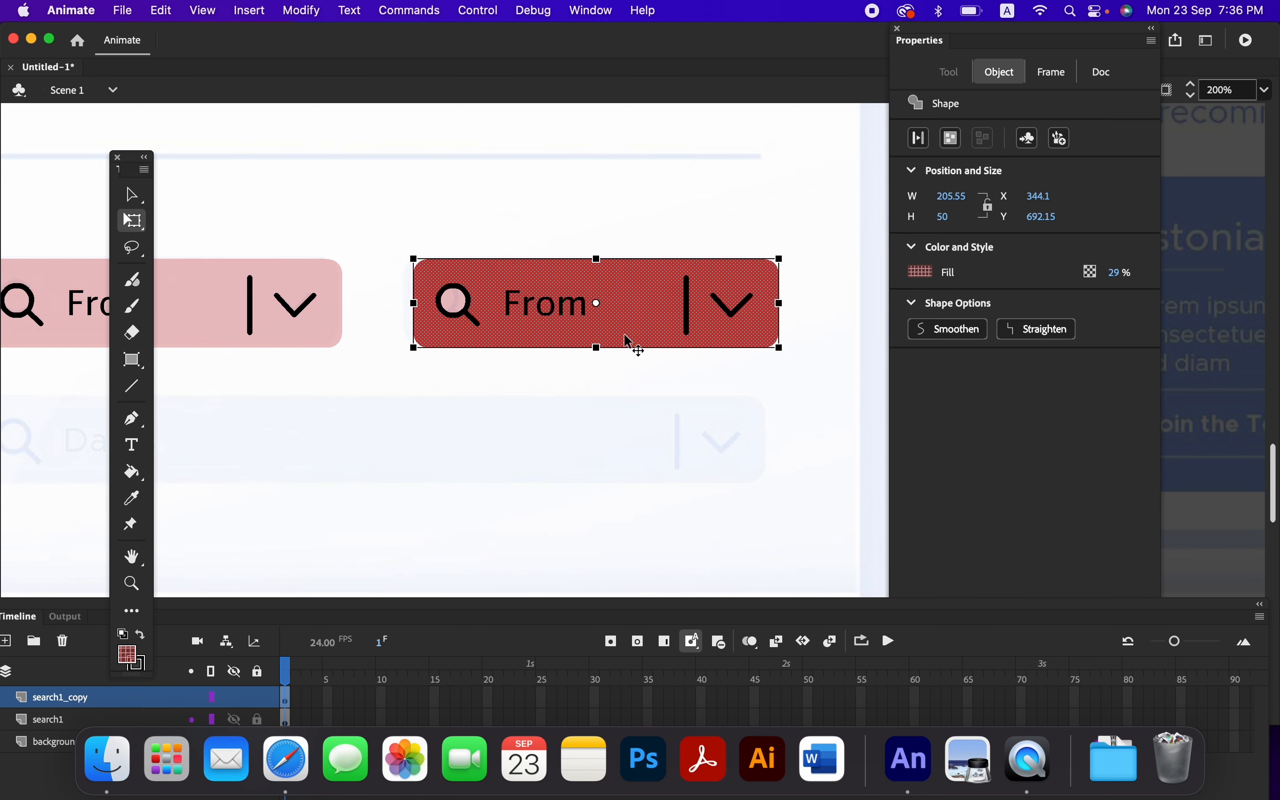
{"action": "left_click_drag", "start_coordinate": [635, 336], "coordinate": [506, 486]}
{"action": "left_click", "coordinate": [414, 595]}
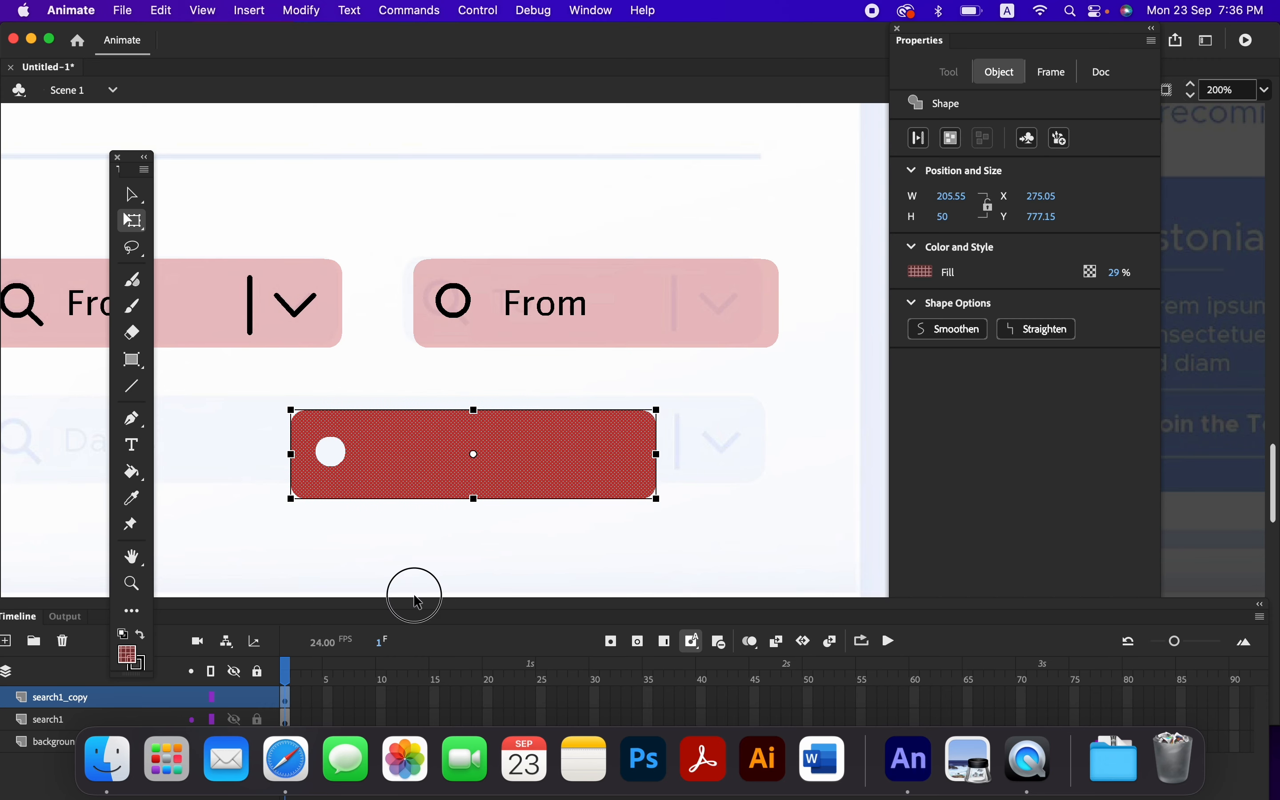
{"action": "left_click", "coordinate": [458, 473]}
{"action": "left_click_drag", "start_coordinate": [658, 453], "coordinate": [777, 449]}
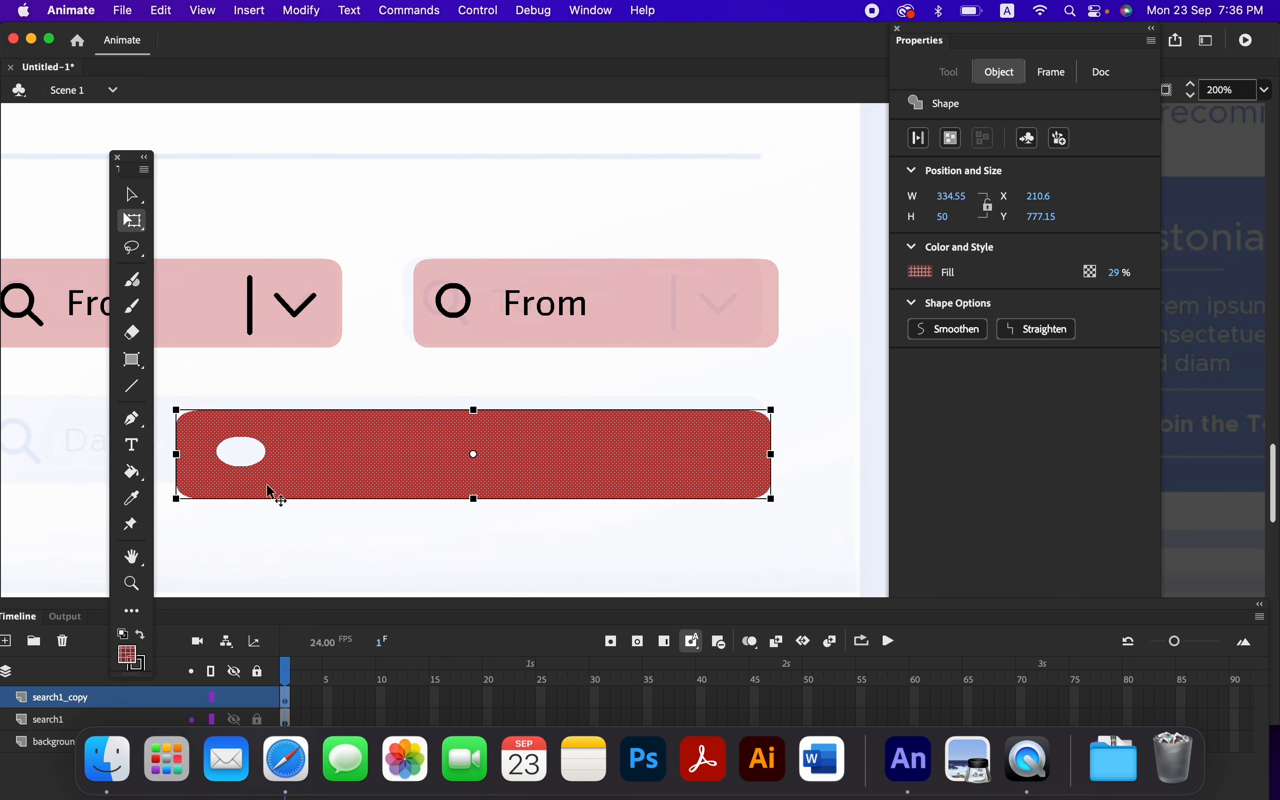
{"action": "key", "text": "Delete"}
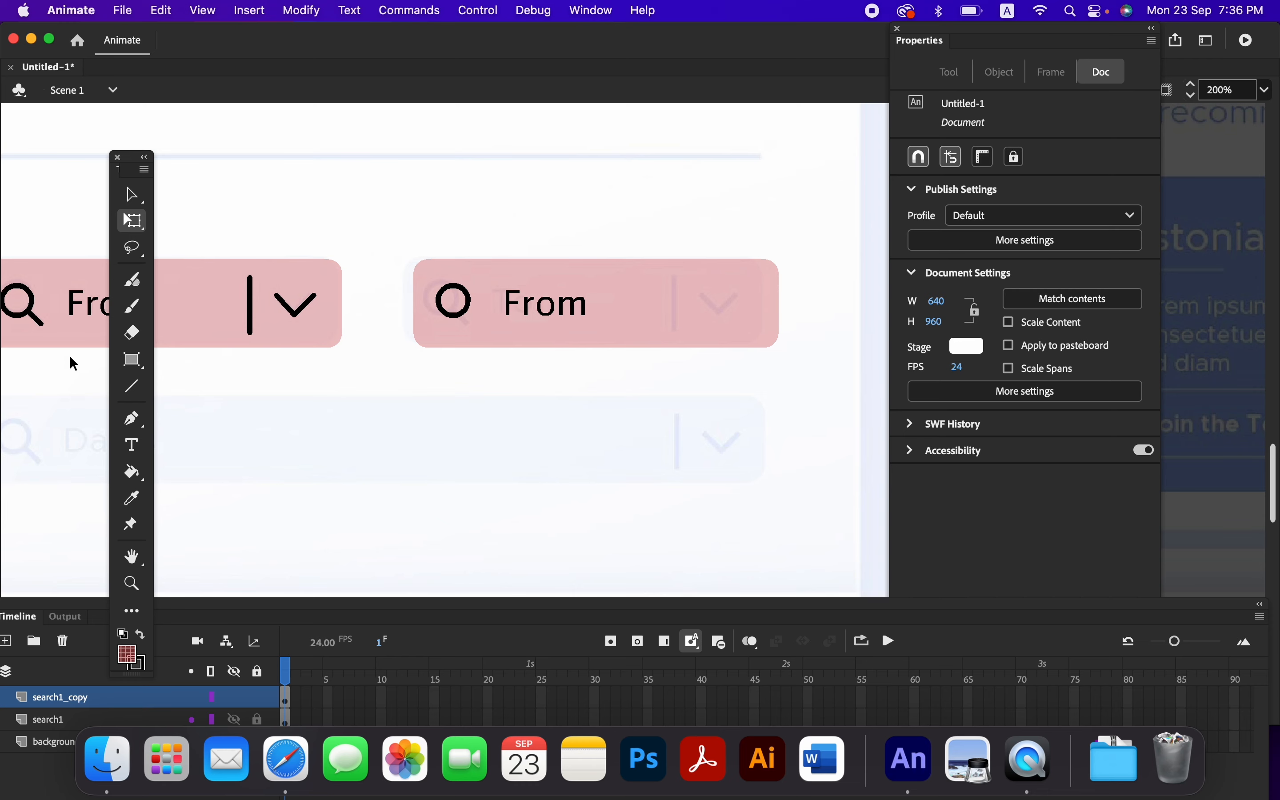
{"action": "left_click_drag", "start_coordinate": [324, 463], "coordinate": [552, 458]}
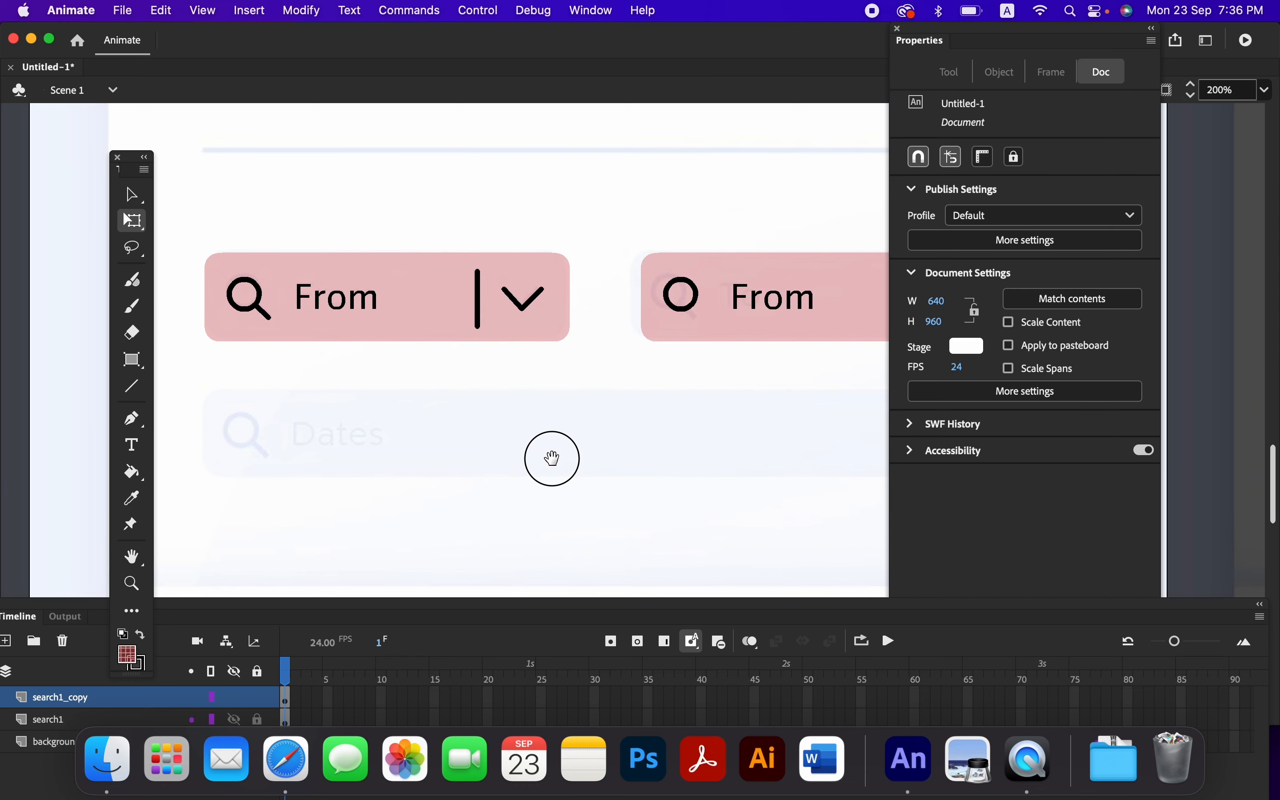
{"action": "left_click", "coordinate": [261, 309]}
{"action": "left_click", "coordinate": [375, 397]}
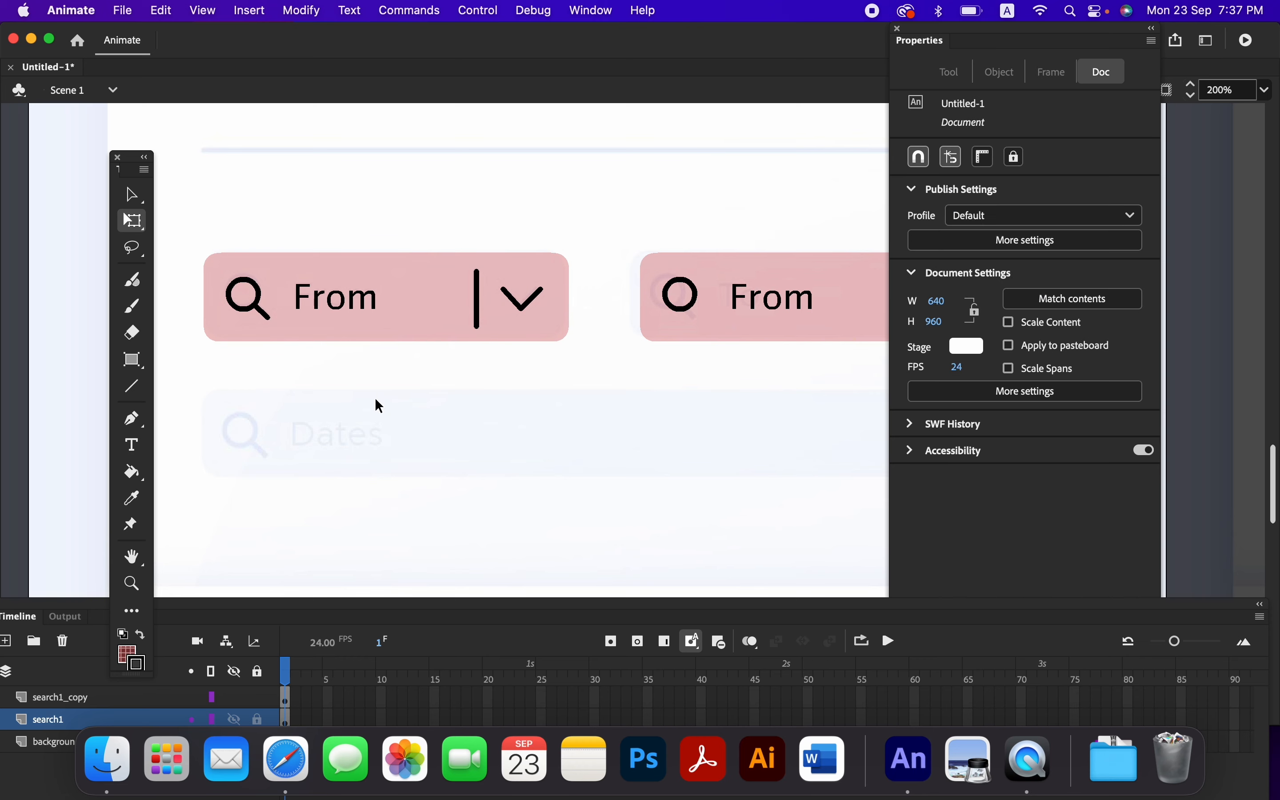
{"action": "left_click", "coordinate": [265, 317]}
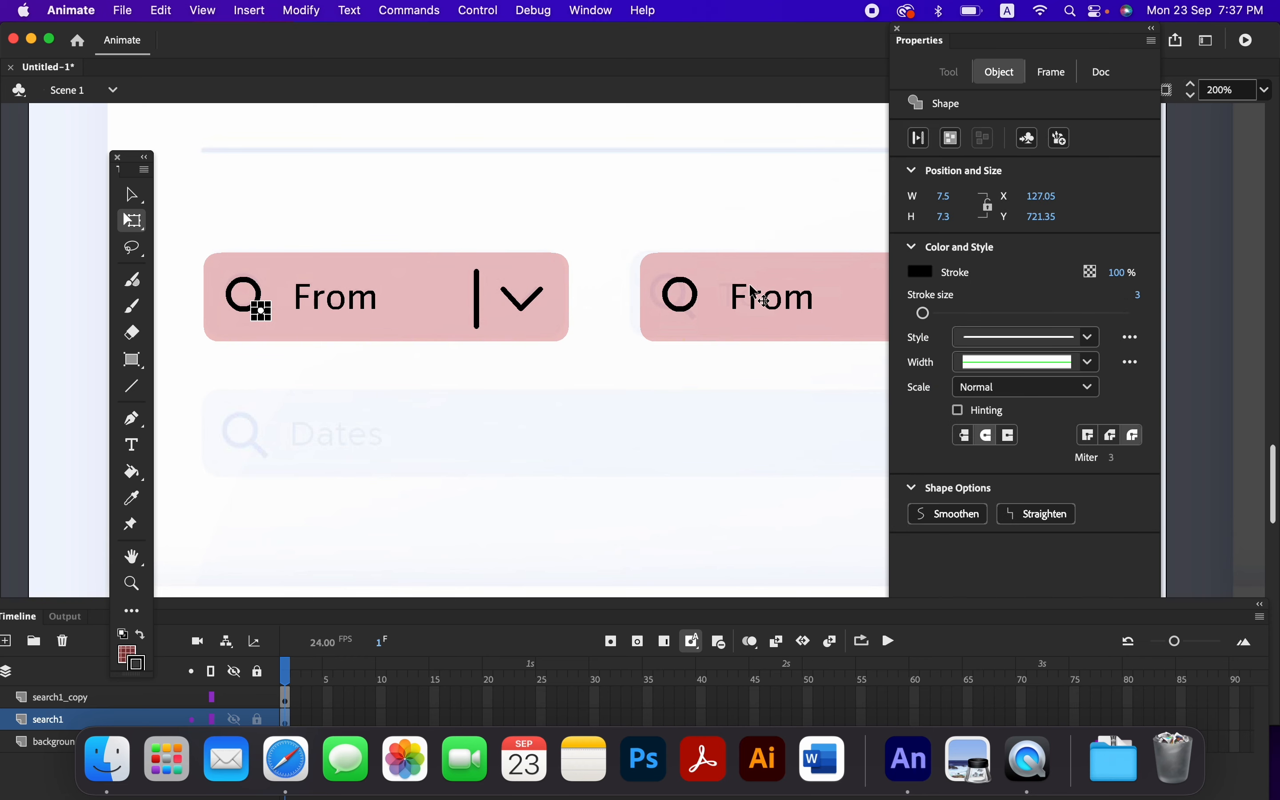
{"action": "left_click", "coordinate": [681, 311]}
{"action": "left_click", "coordinate": [370, 417]}
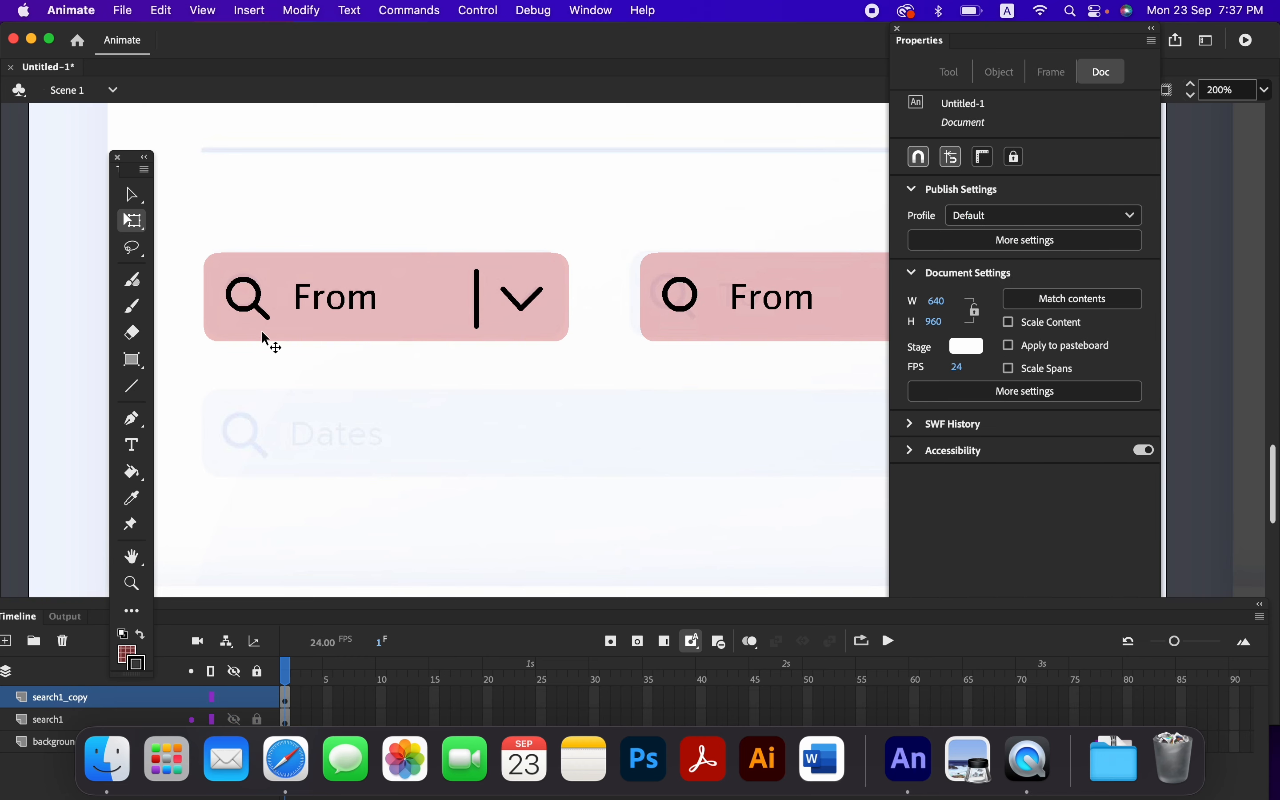
{"action": "left_click", "coordinate": [264, 315]}
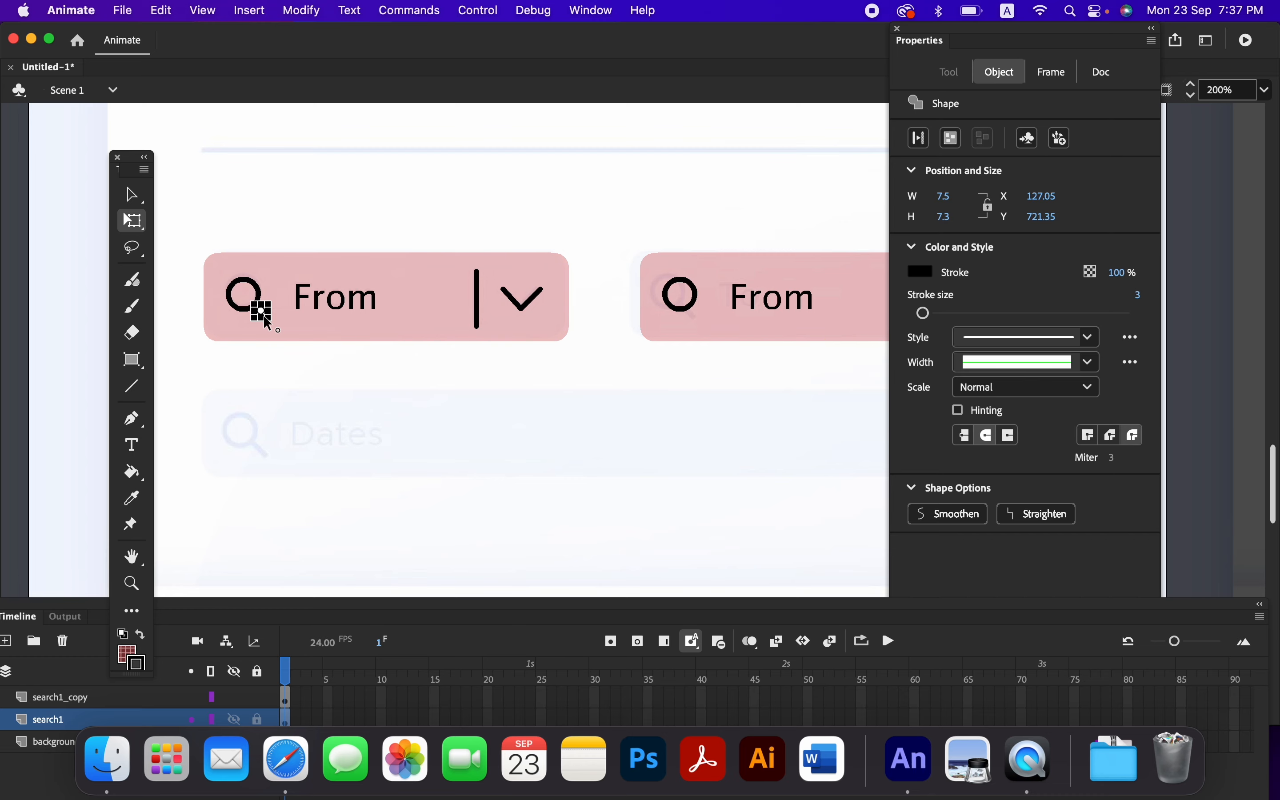
- Undo the deletion, stretching and move of the copied field's background shape and restore the magnifying glass handle
{"action": "key", "text": "super+z"}
{"action": "key", "text": "super+z"}
{"action": "key", "text": "super+z"}
{"action": "key", "text": "super+z"}
{"action": "key", "text": "super+z"}
{"action": "key", "text": "super+z"}
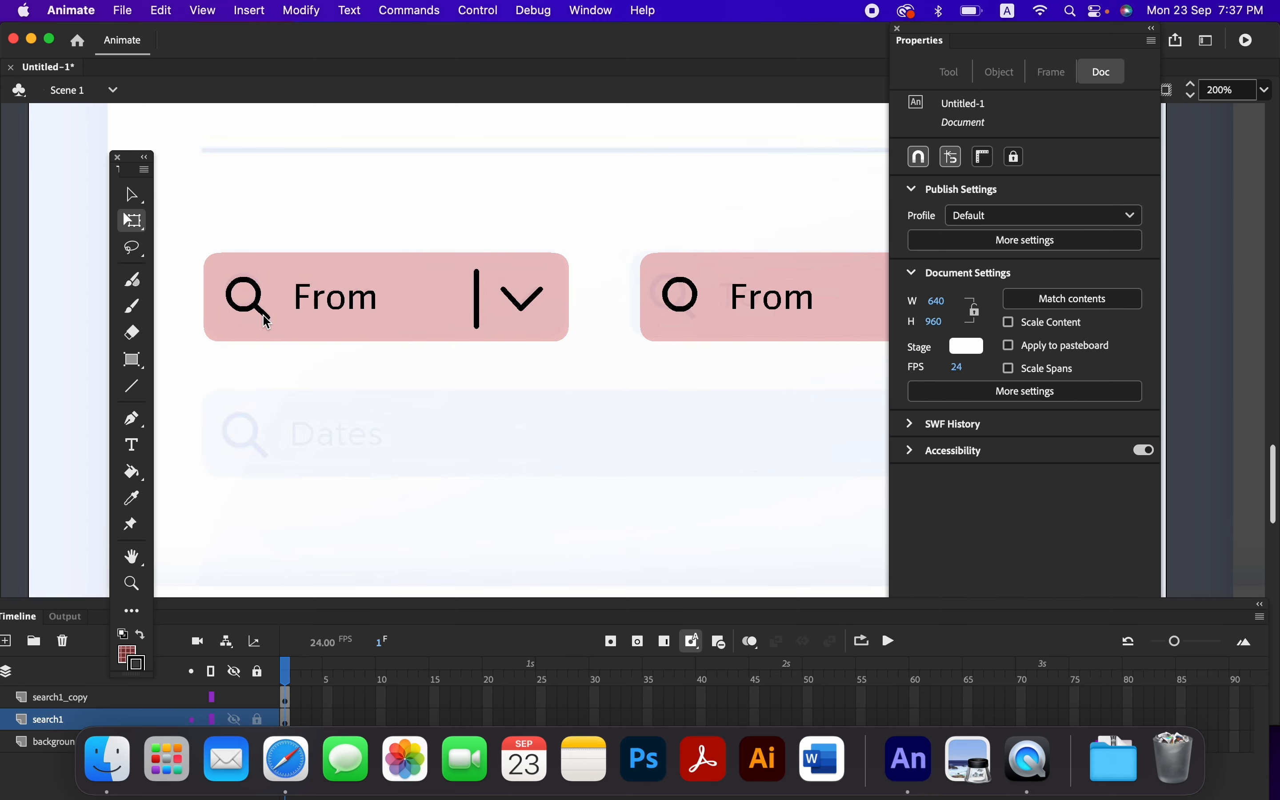
{"action": "key", "text": "super+z"}
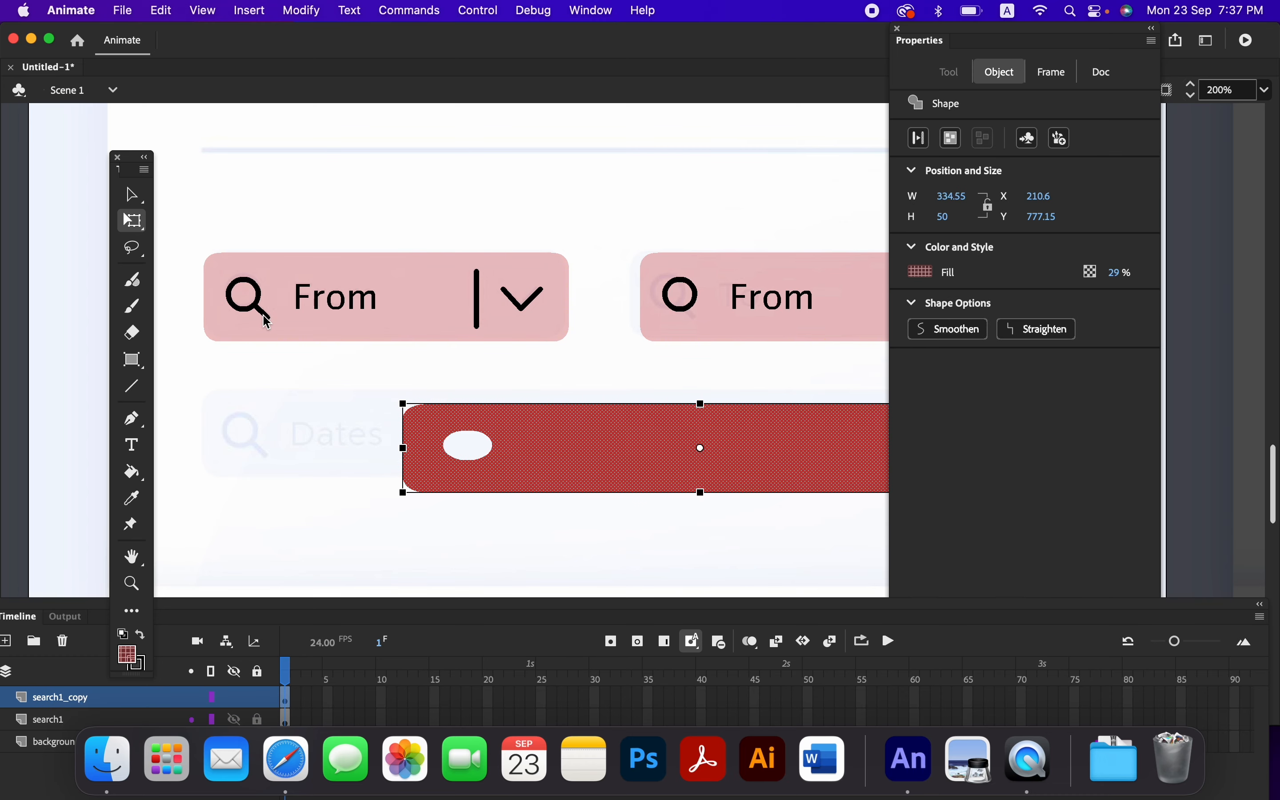
{"action": "key", "text": "super+z"}
{"action": "key", "text": "super+z"}
{"action": "key", "text": "super+z"}
{"action": "key", "text": "super+z"}
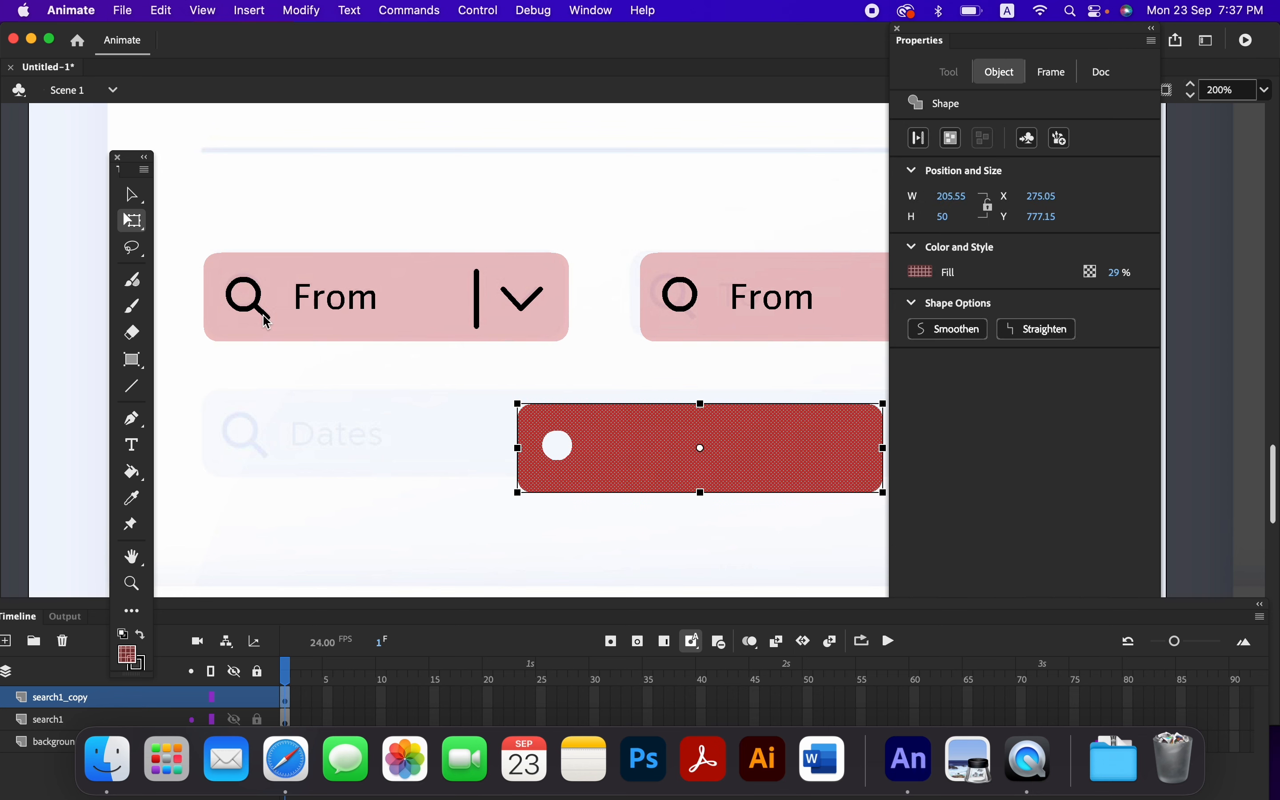
{"action": "left_click", "coordinate": [403, 424]}
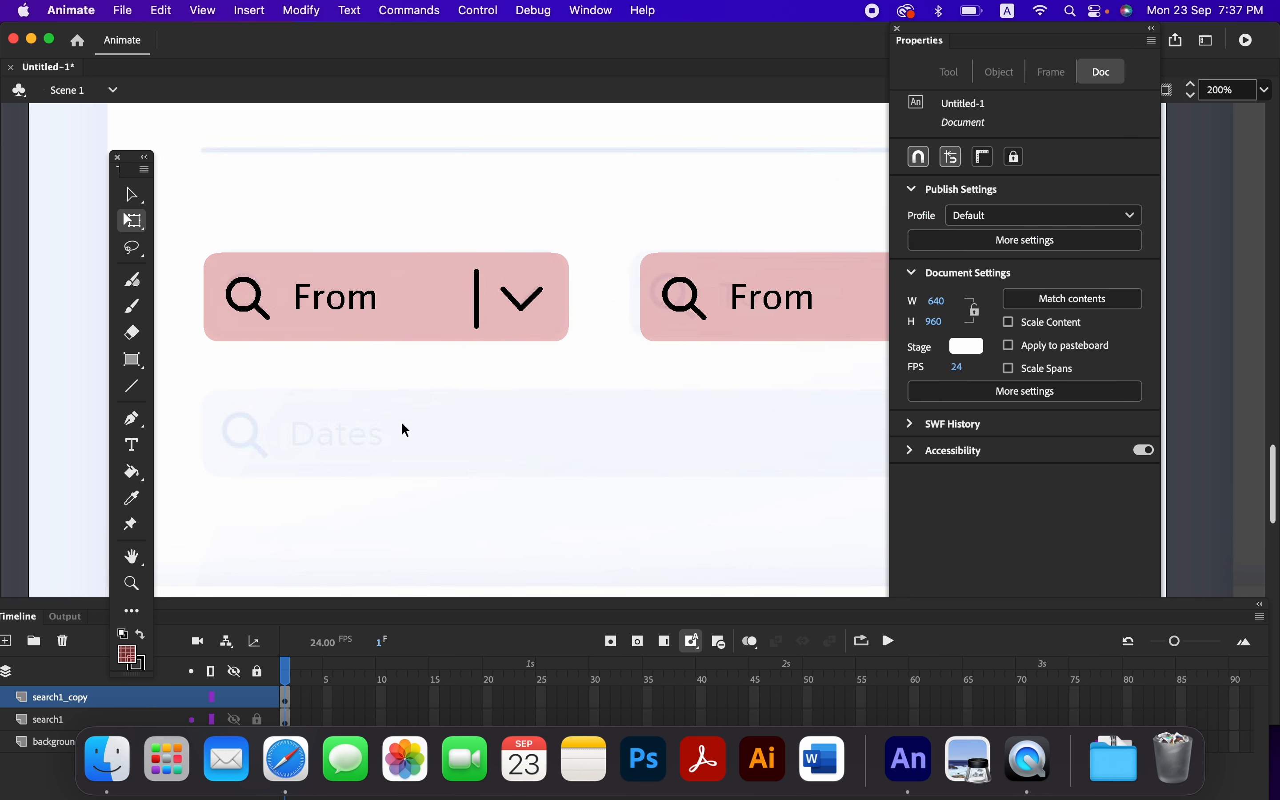
- Draw a rounded rectangle primitive about 467 by 43.5 over the Dates field, and uncover the stage by moving Properties aside and closing Align
{"action": "left_click", "coordinate": [133, 361]}
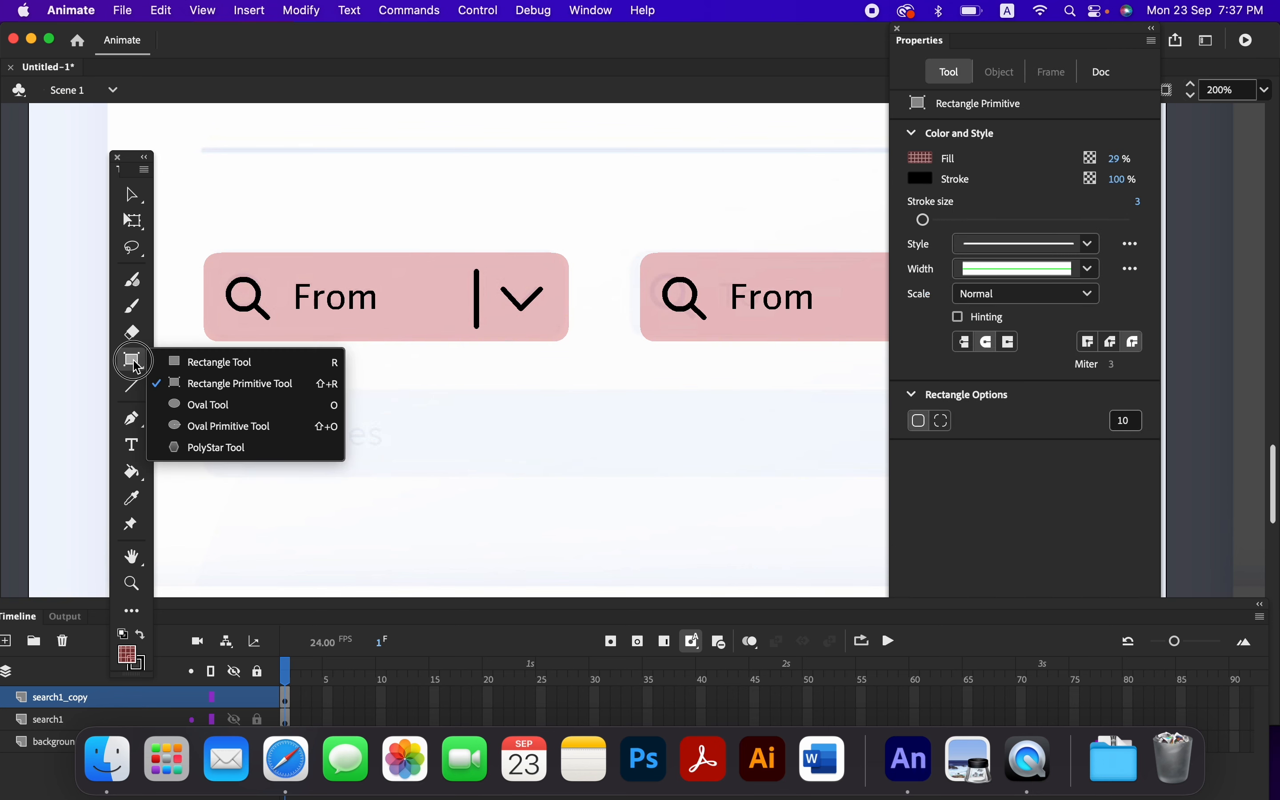
{"action": "left_click", "coordinate": [197, 382]}
{"action": "left_click_drag", "start_coordinate": [206, 395], "coordinate": [1024, 471]}
{"action": "left_click_drag", "start_coordinate": [1048, 37], "coordinate": [1247, 261]}
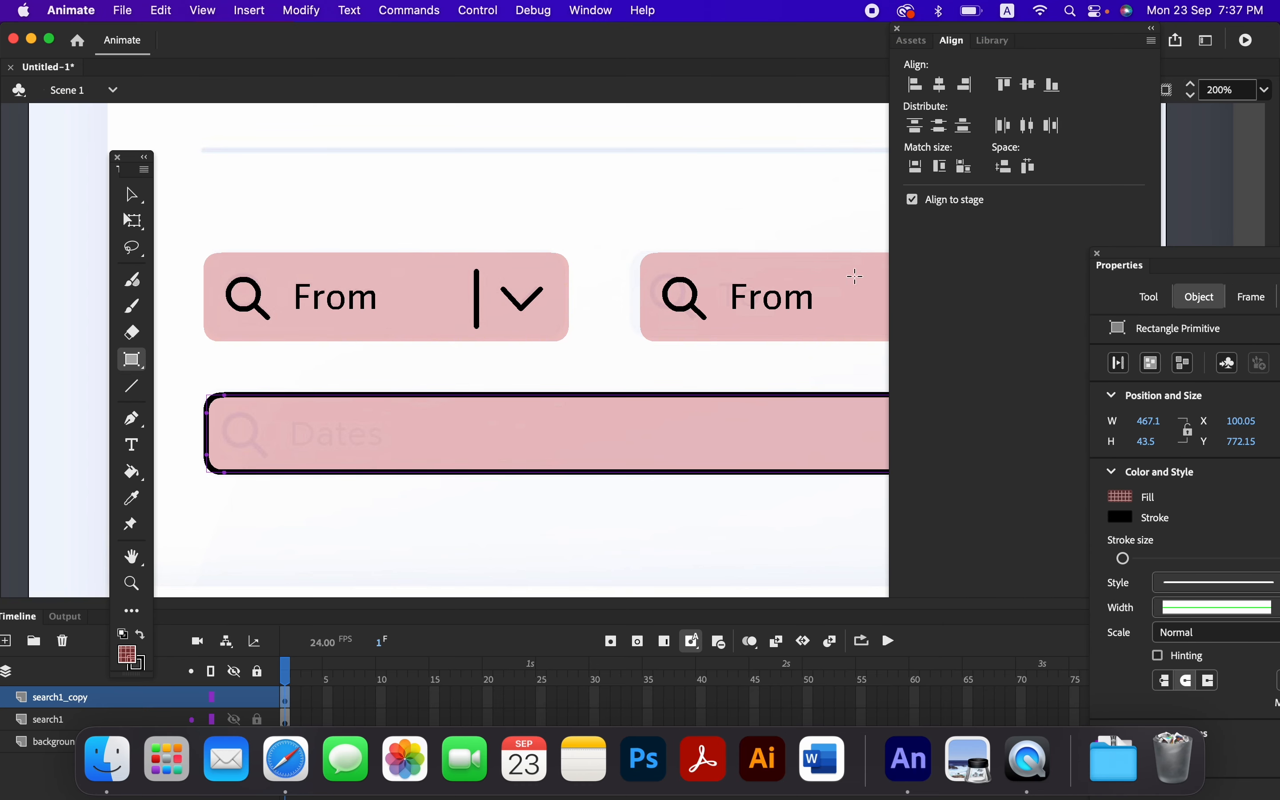
{"action": "left_click", "coordinate": [898, 28]}
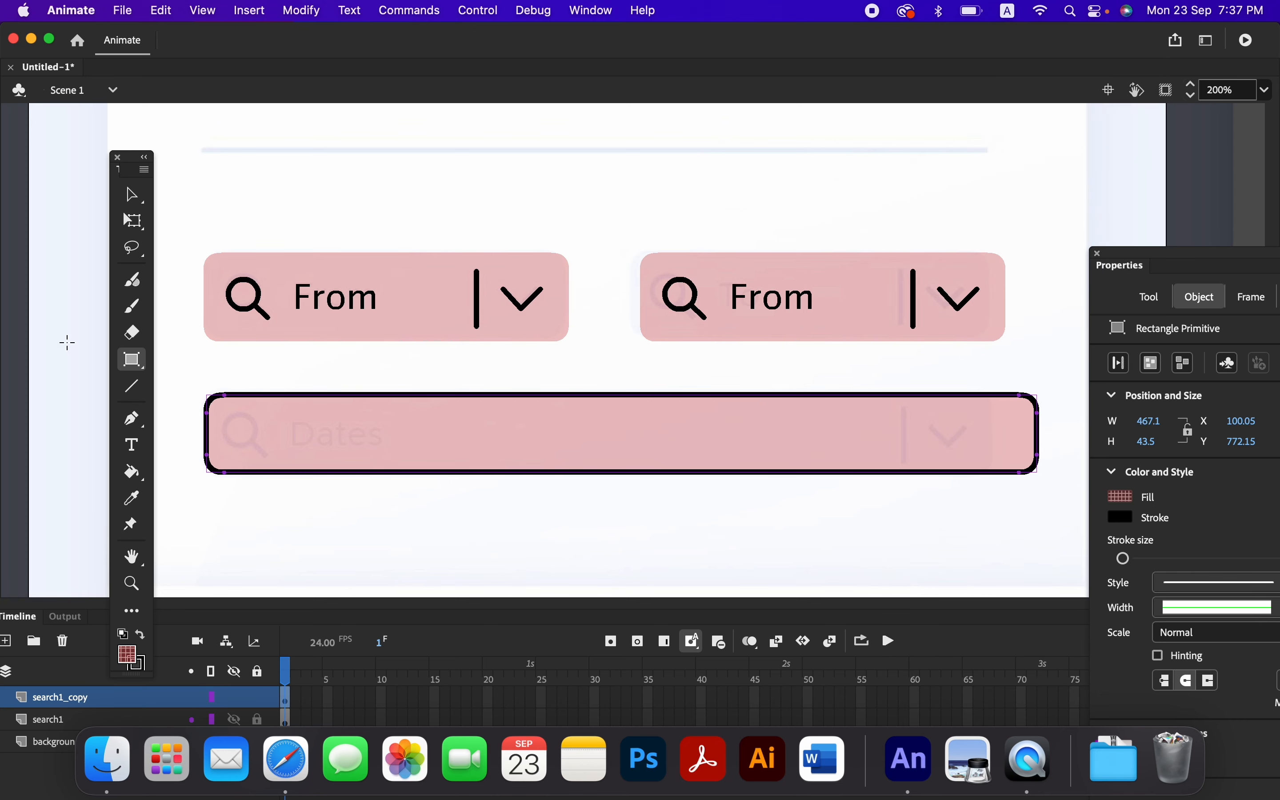
- Resize and shift the Dates rectangle to about 446 wide at X 94, matching its right edge to the faded field
{"action": "left_click", "coordinate": [136, 223]}
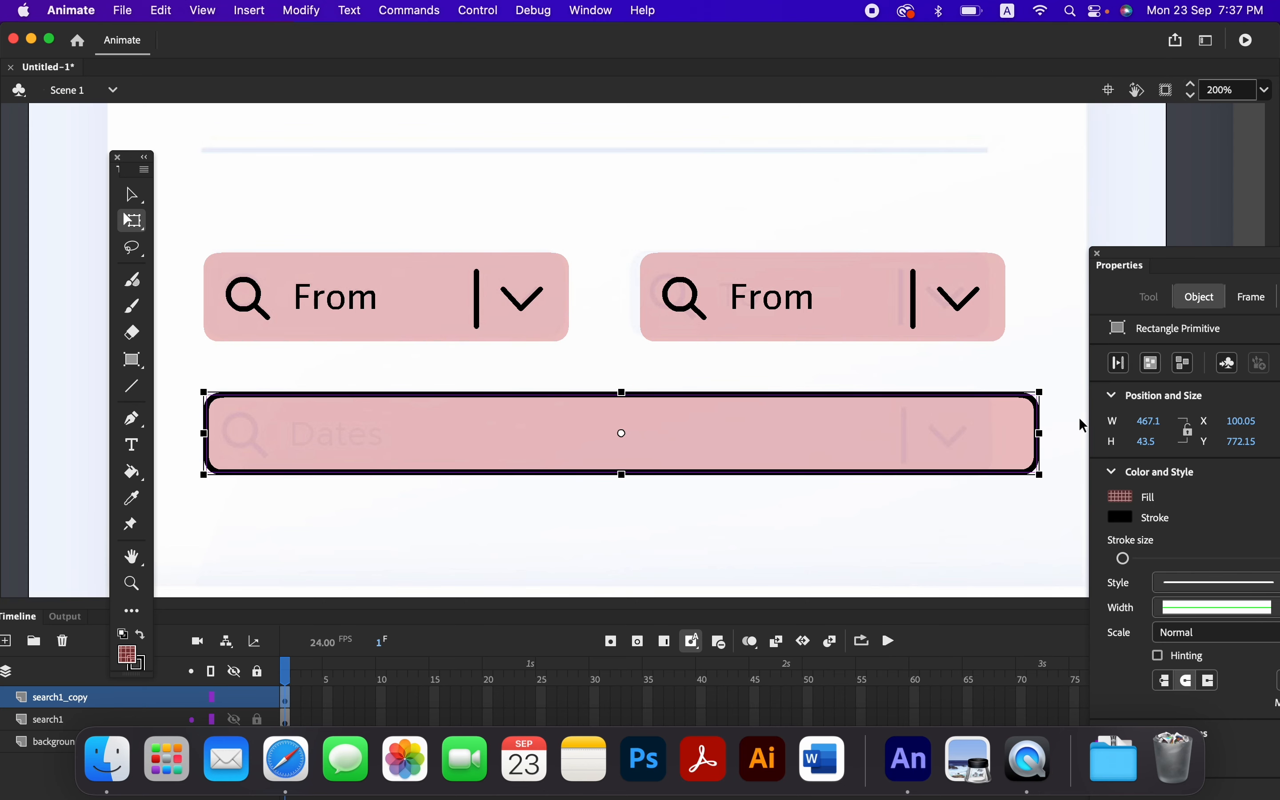
{"action": "left_click_drag", "start_coordinate": [1045, 433], "coordinate": [980, 432]}
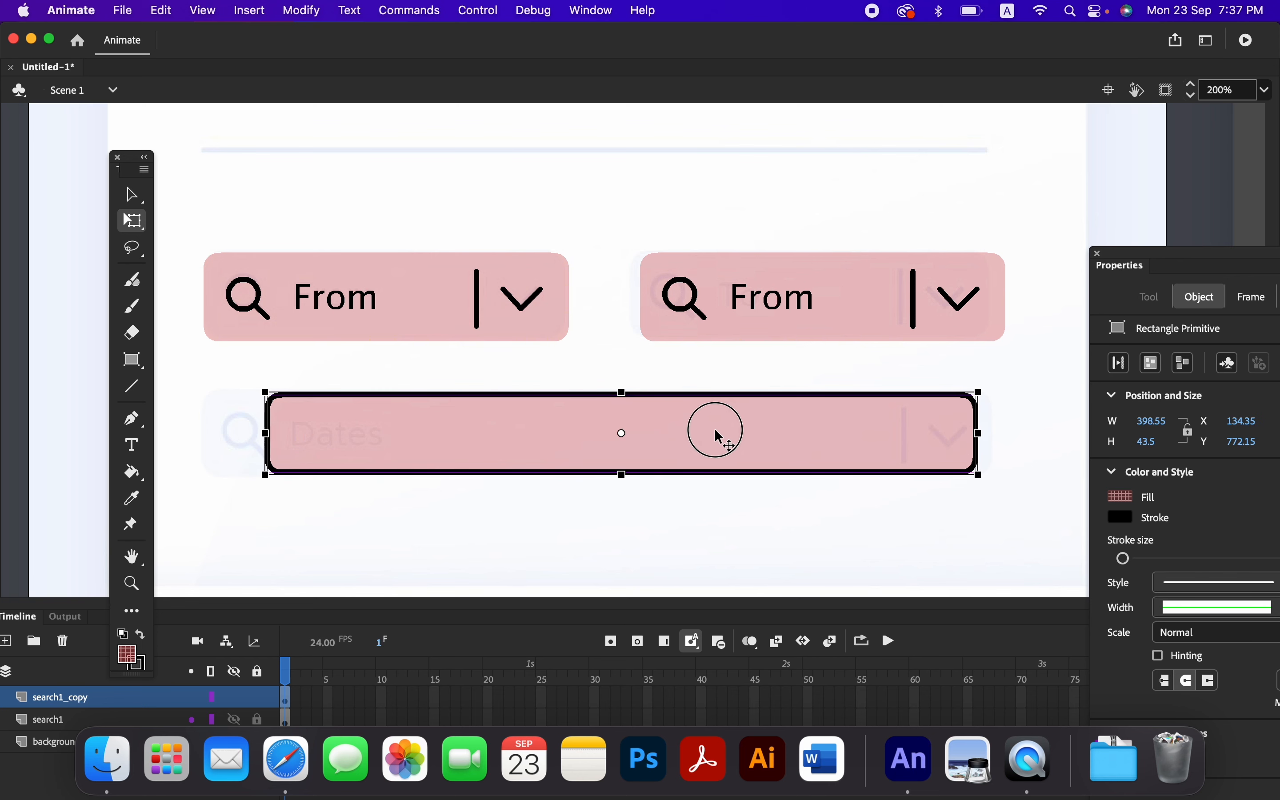
{"action": "left_click_drag", "start_coordinate": [735, 437], "coordinate": [668, 431]}
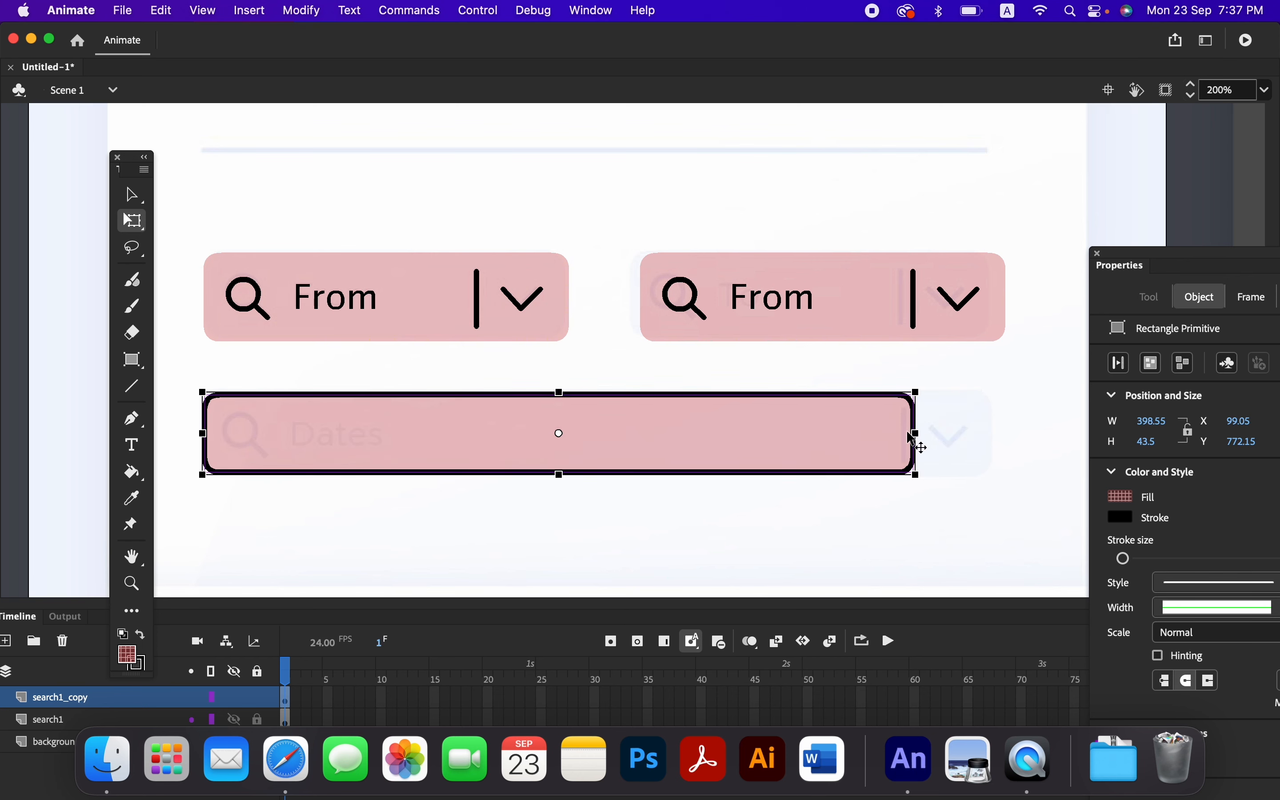
{"action": "left_click_drag", "start_coordinate": [919, 433], "coordinate": [947, 435]}
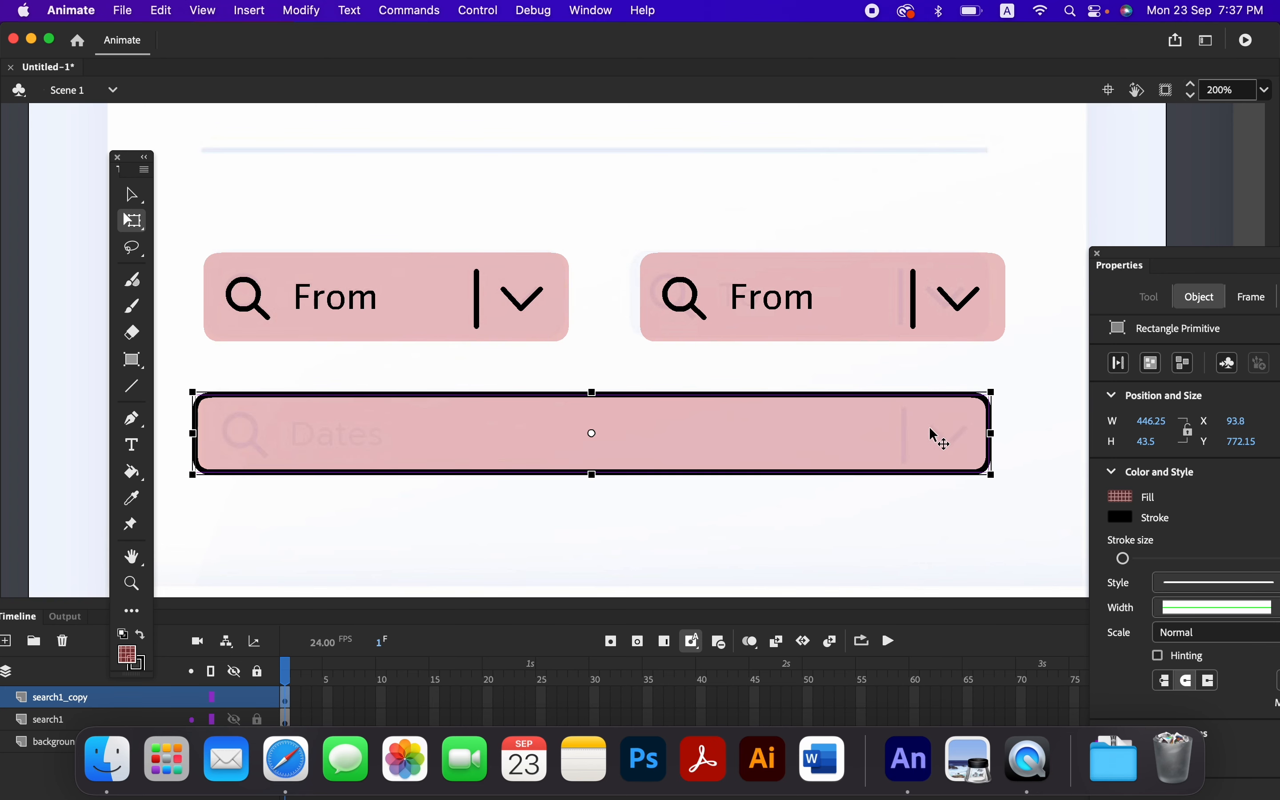
{"action": "left_click", "coordinate": [669, 554]}
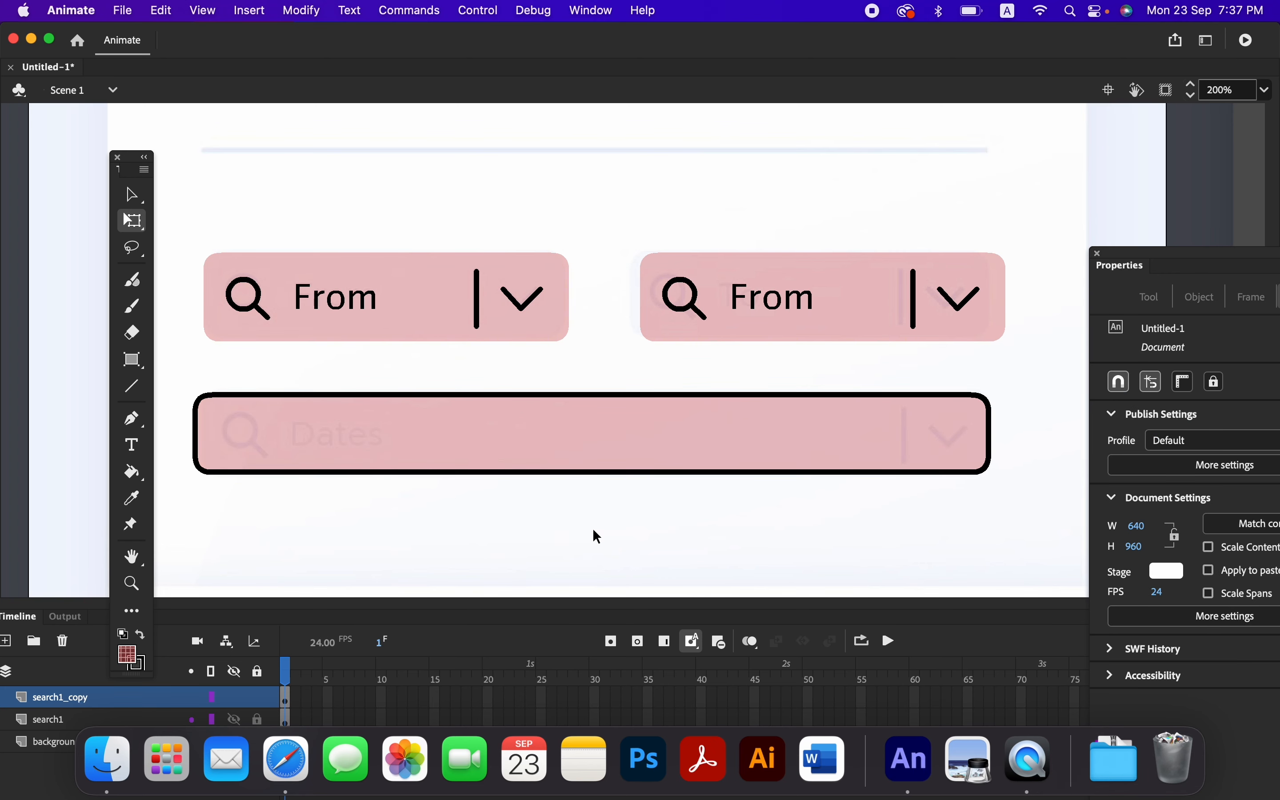